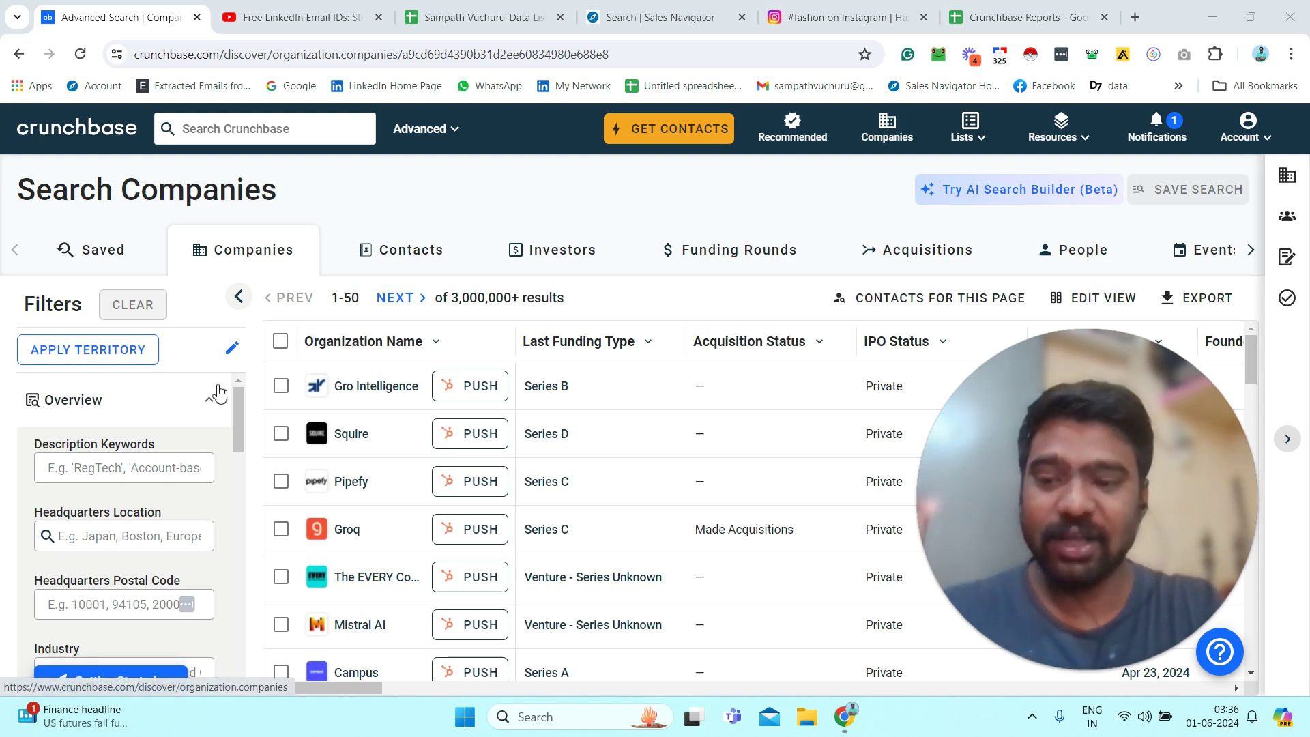
# Switch to the YouTube video page and highlight the WhatsApp contact line in its description.
pyautogui.scroll(-4, 232, 471)
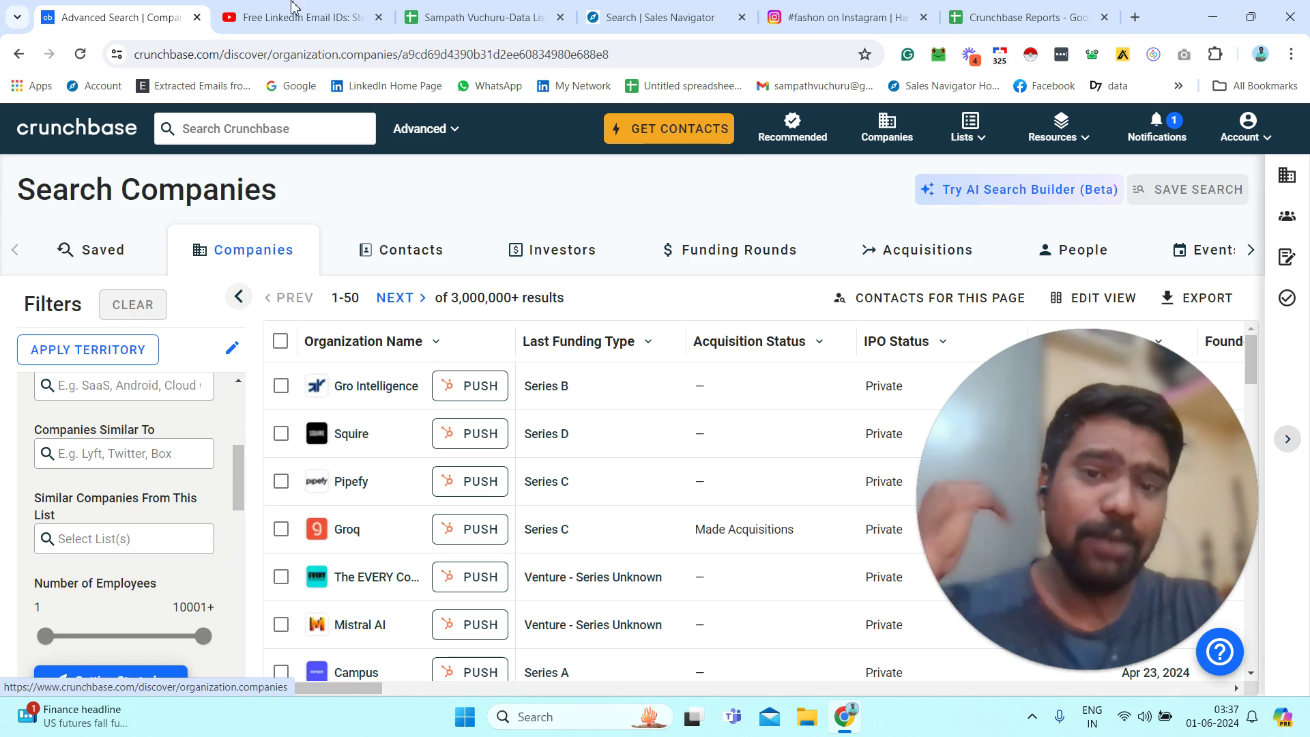
pyautogui.click(665, 15)
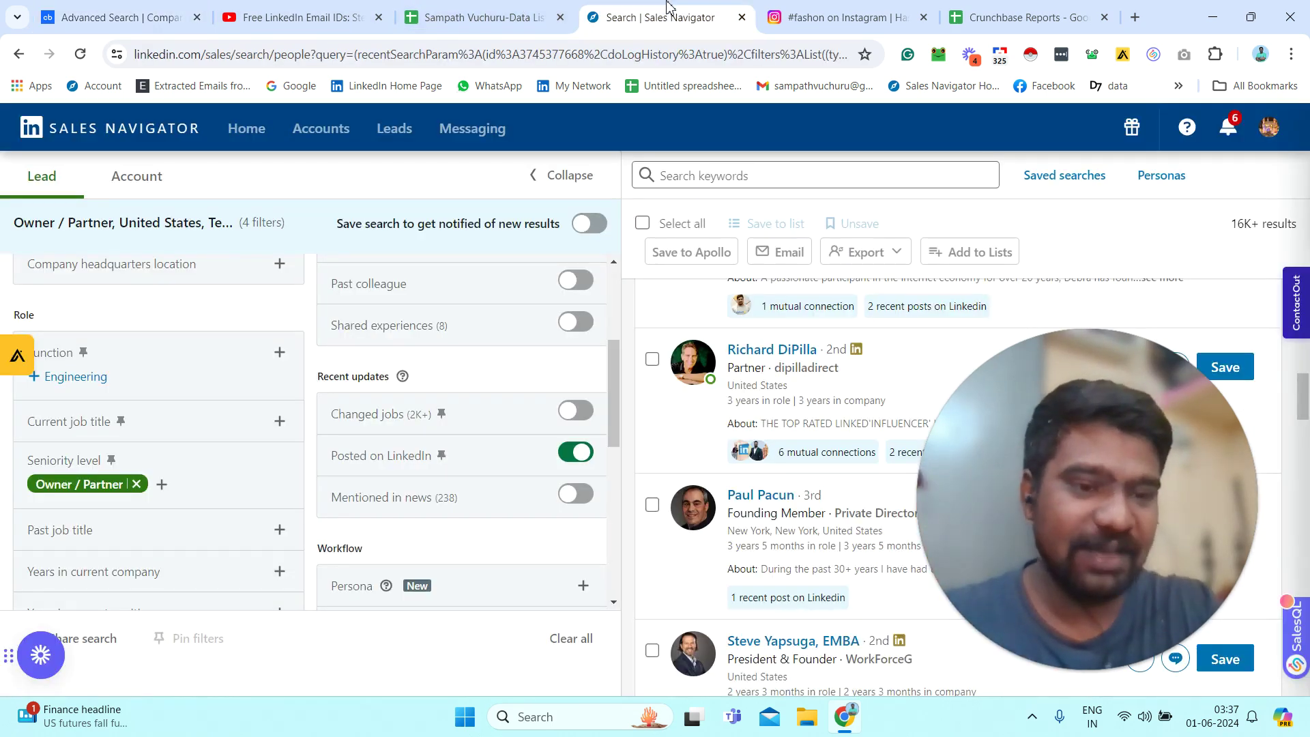
pyautogui.click(328, 8)
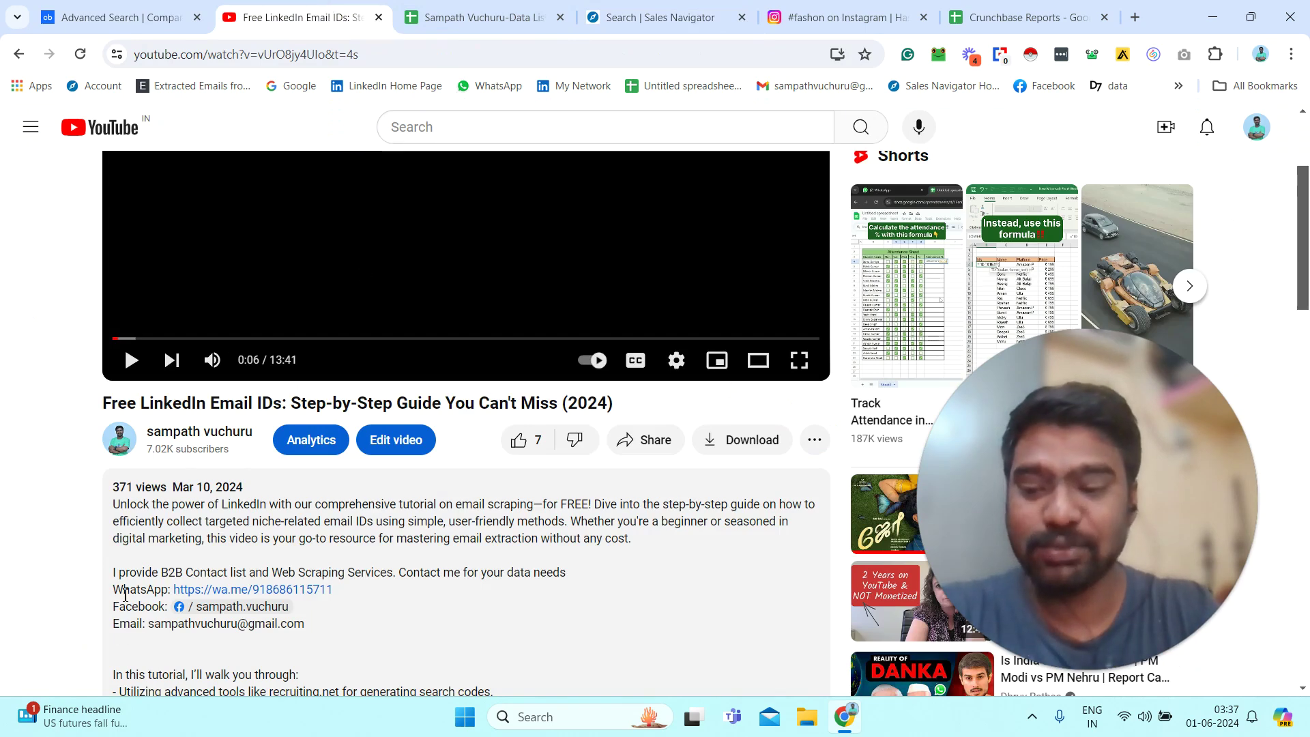
pyautogui.moveTo(113, 590); pyautogui.dragTo(363, 593)
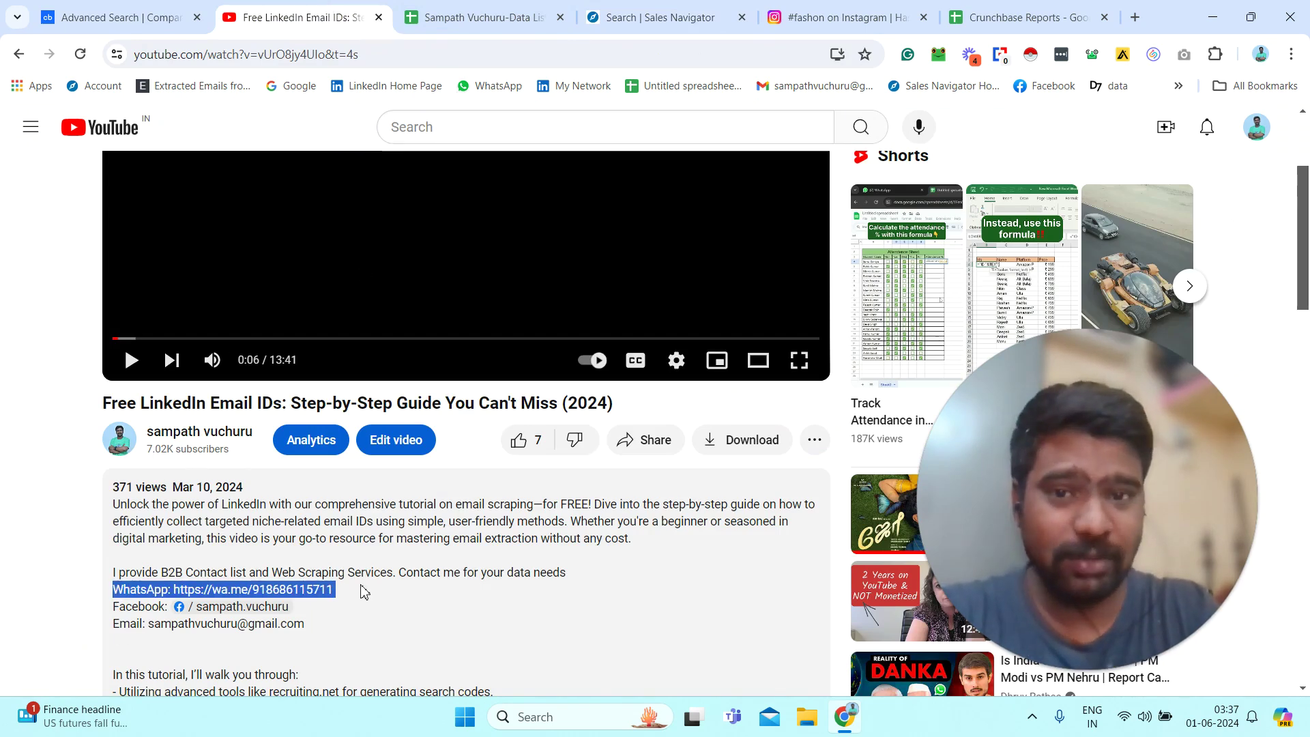
# Highlight the lead results count in Sales Navigator, and switch through Crunchbase to the #fashon page on Instagram.
pyautogui.click(601, 17)
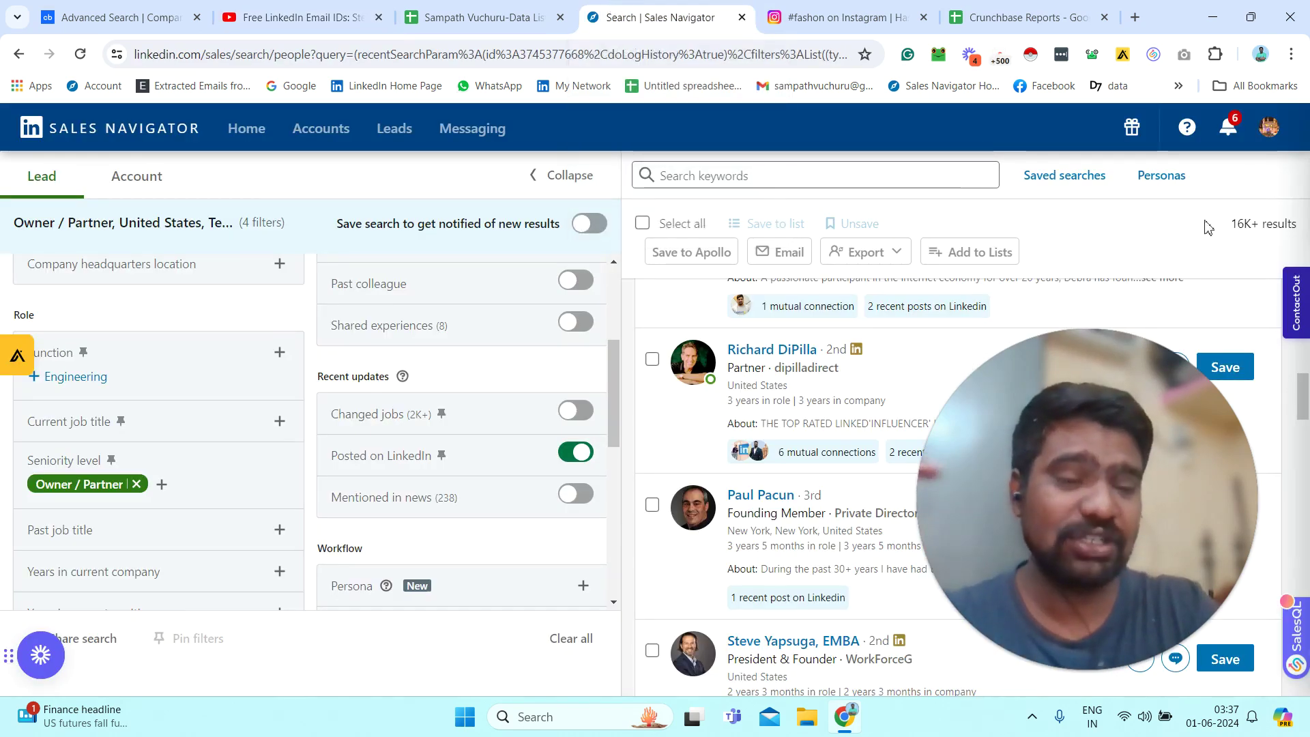
pyautogui.tripleClick(1209, 227)
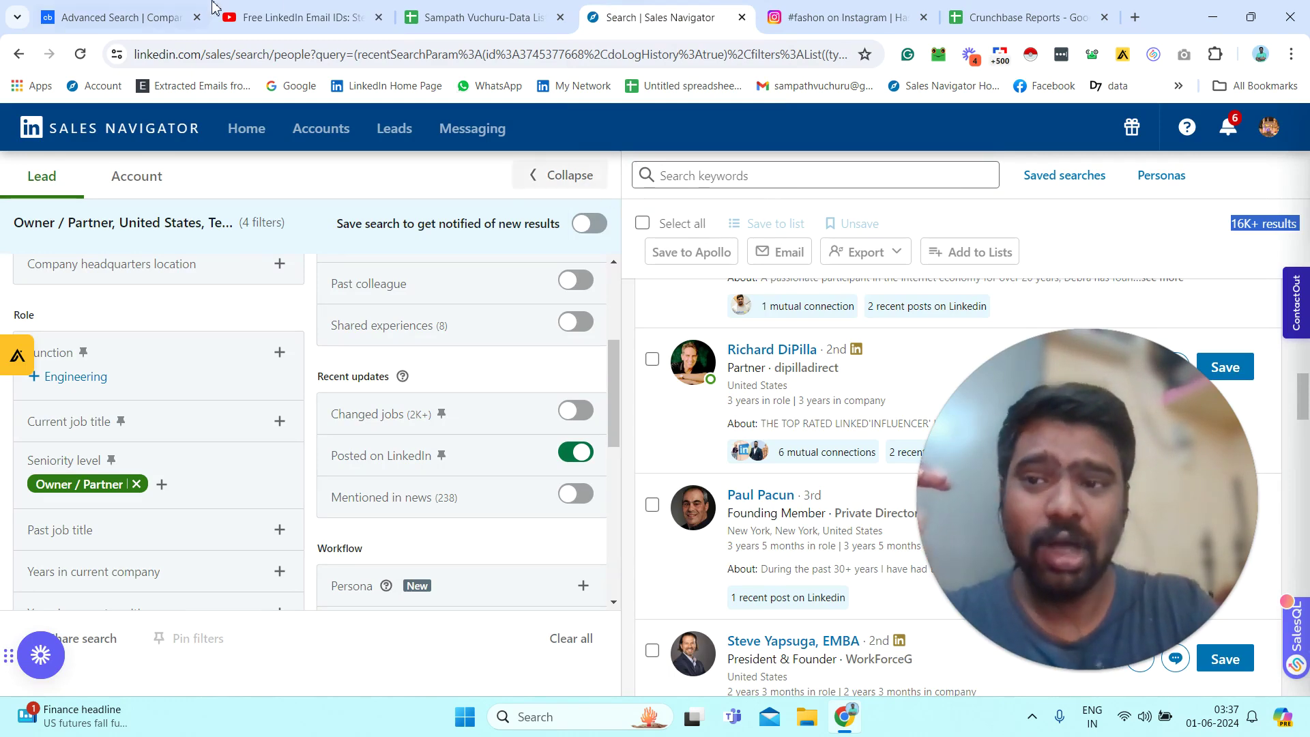
pyautogui.click(159, 12)
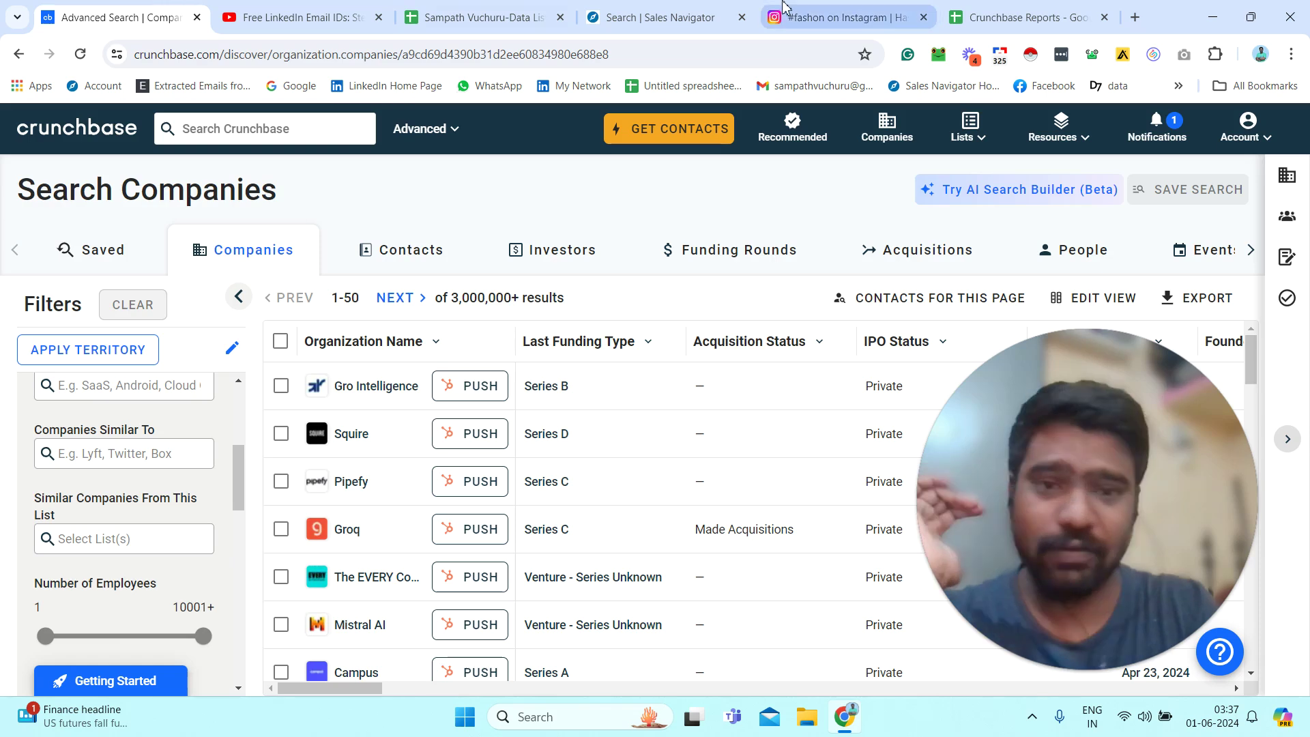
pyautogui.click(832, 17)
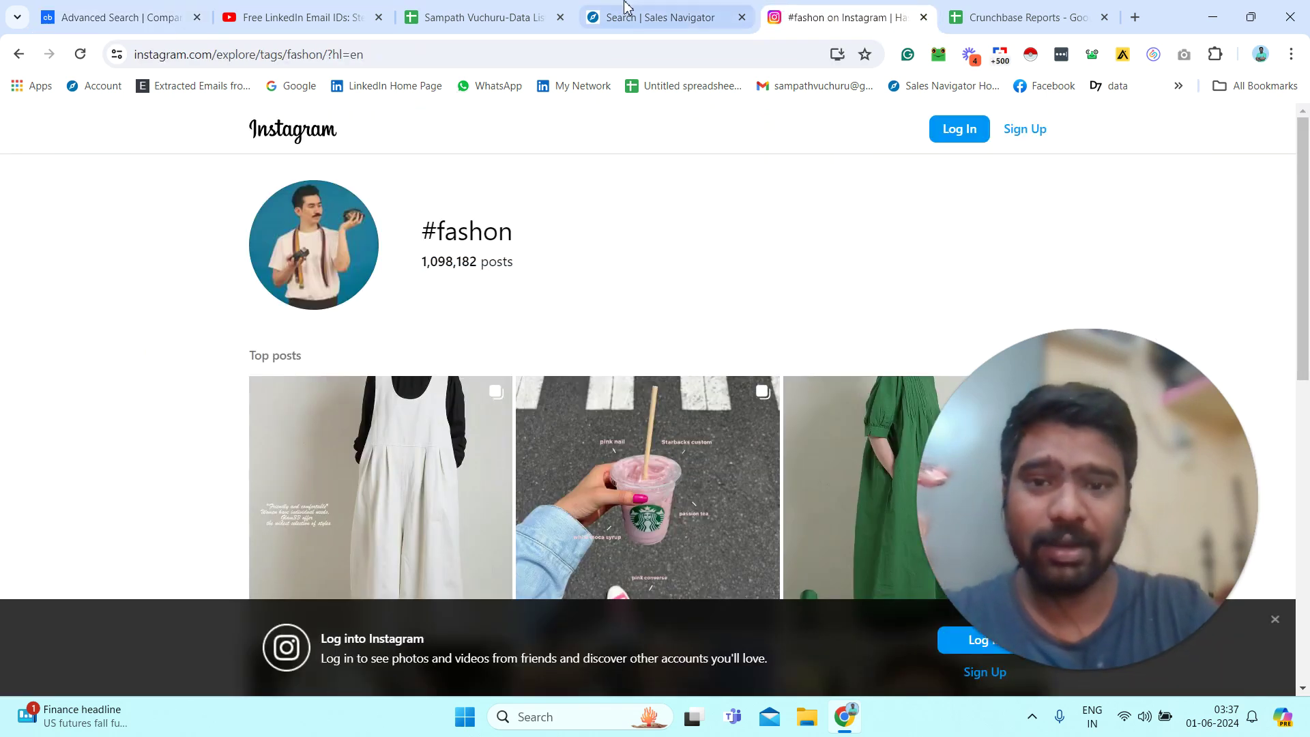
# Switch to the data list example in Google Sheets and examine the follower counts on the instgram hashtag scrap sheet.
pyautogui.click(499, 8)
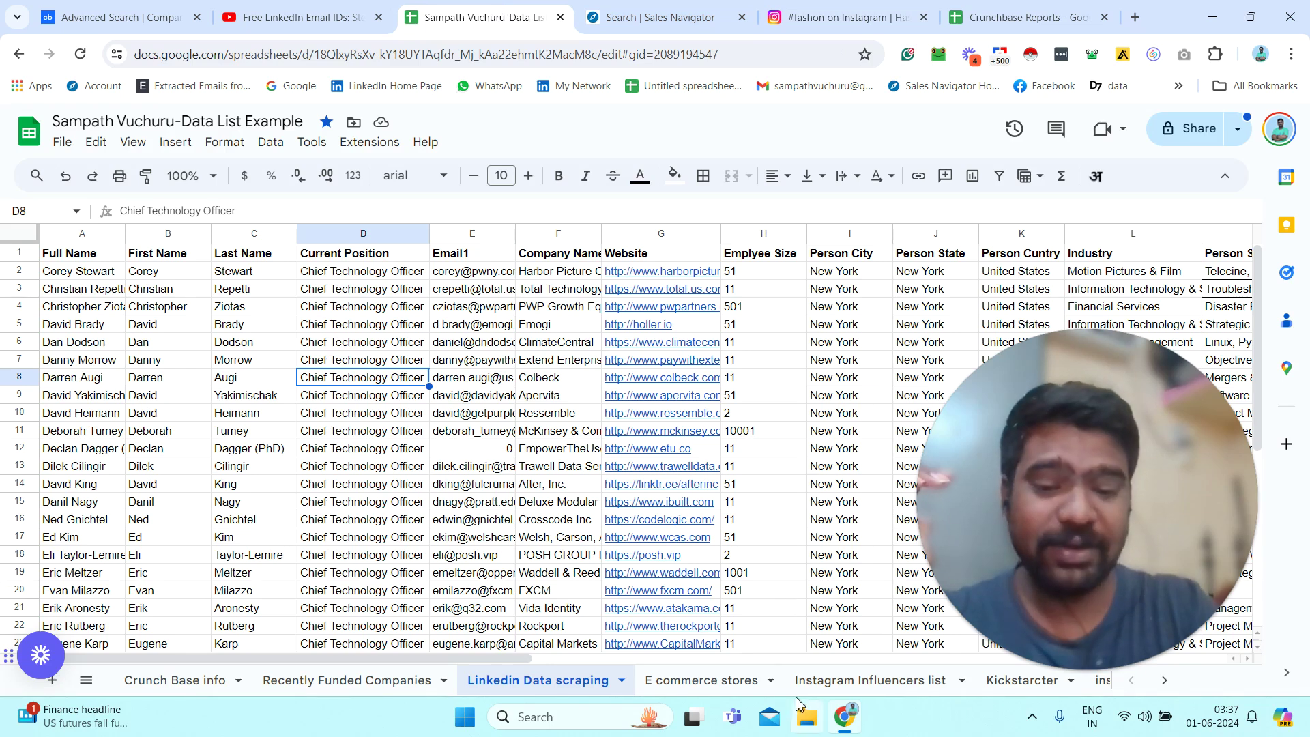
pyautogui.click(86, 681)
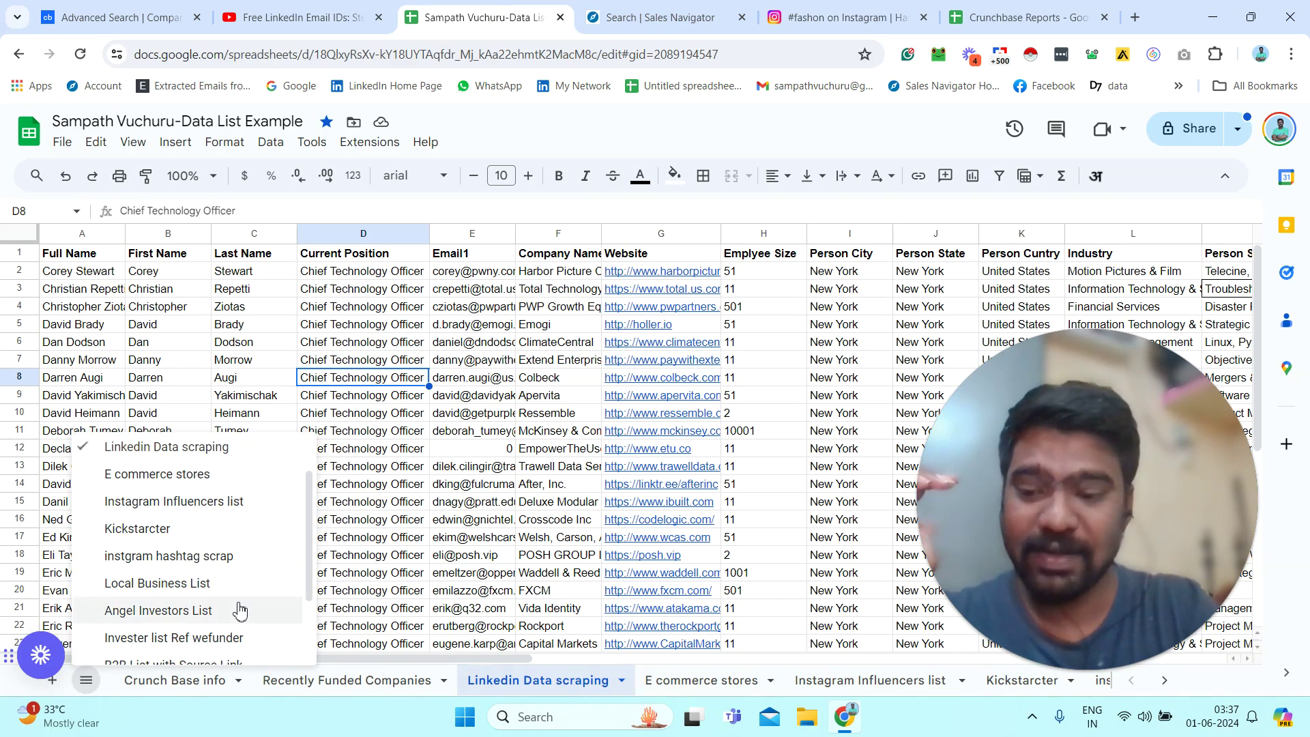
pyautogui.click(214, 561)
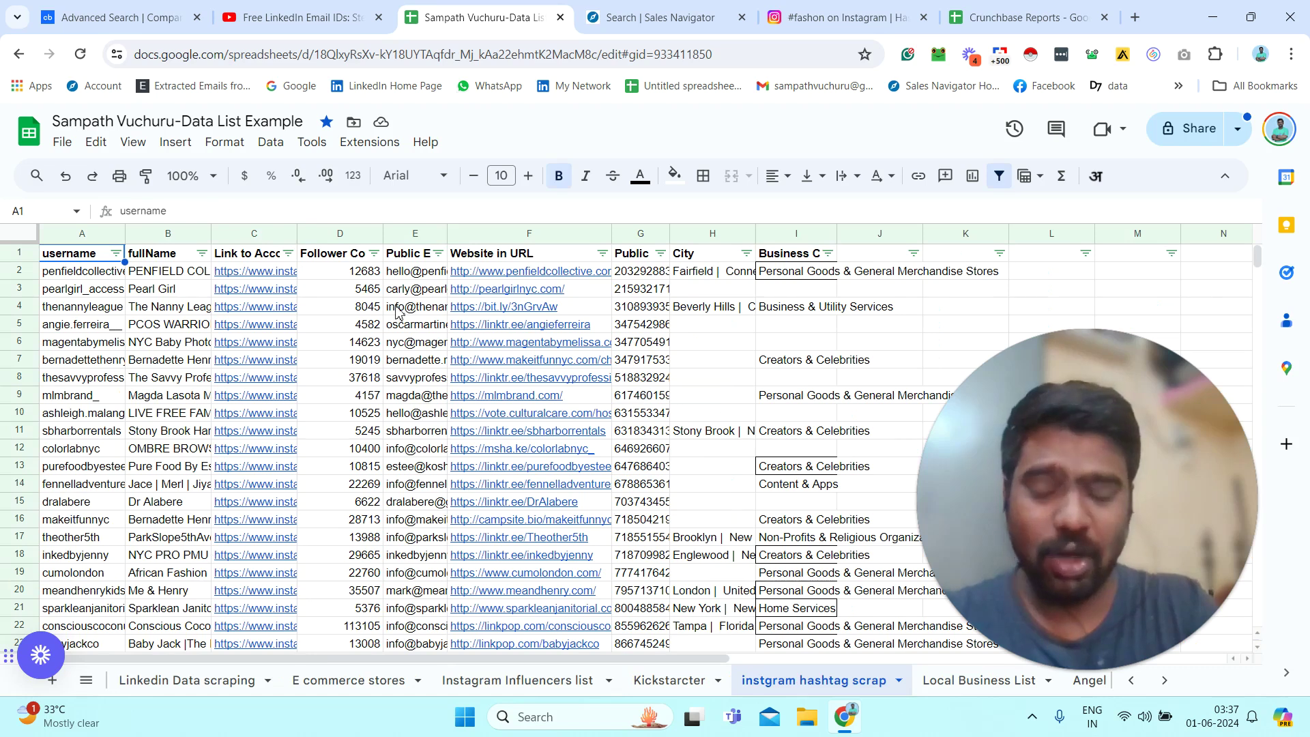
pyautogui.click(399, 313)
pyautogui.click(363, 300)
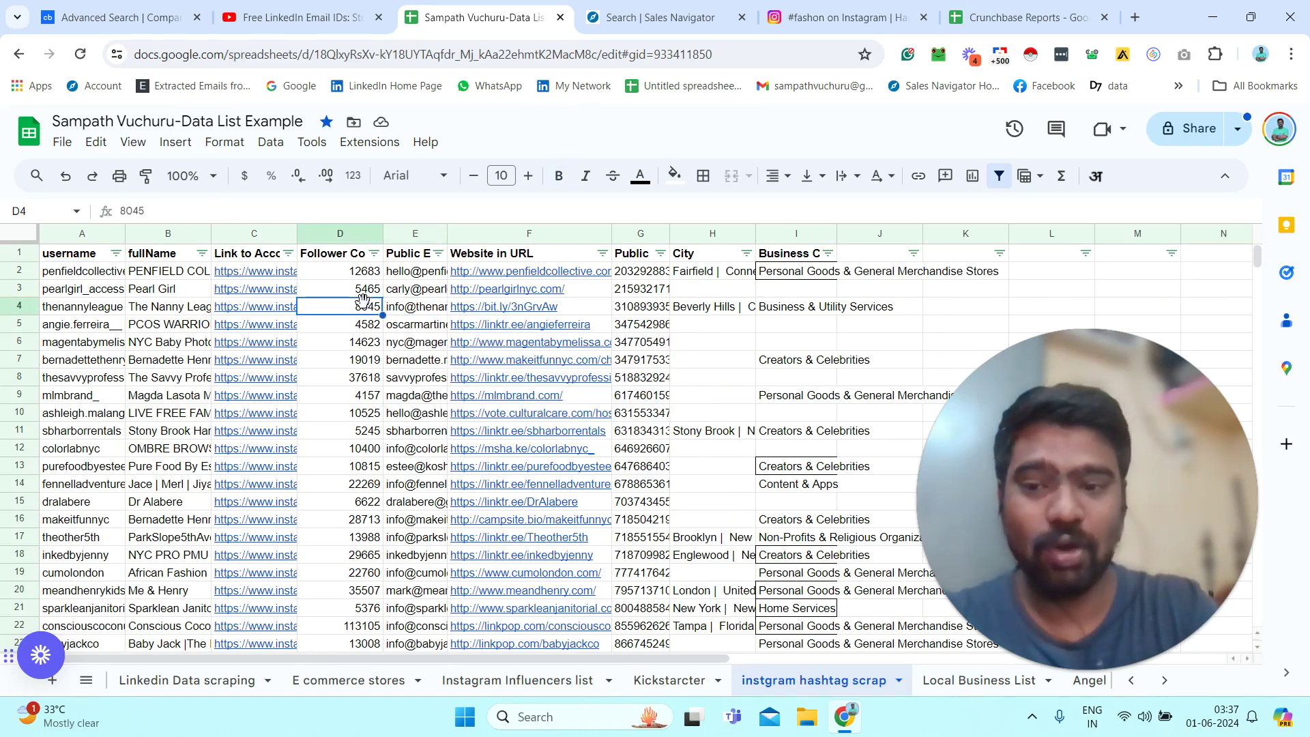
# View the Instagram Influencers list sheet, and highlight the technology and domain columns from row 2 down on the E commerce stores sheet.
pyautogui.click(517, 681)
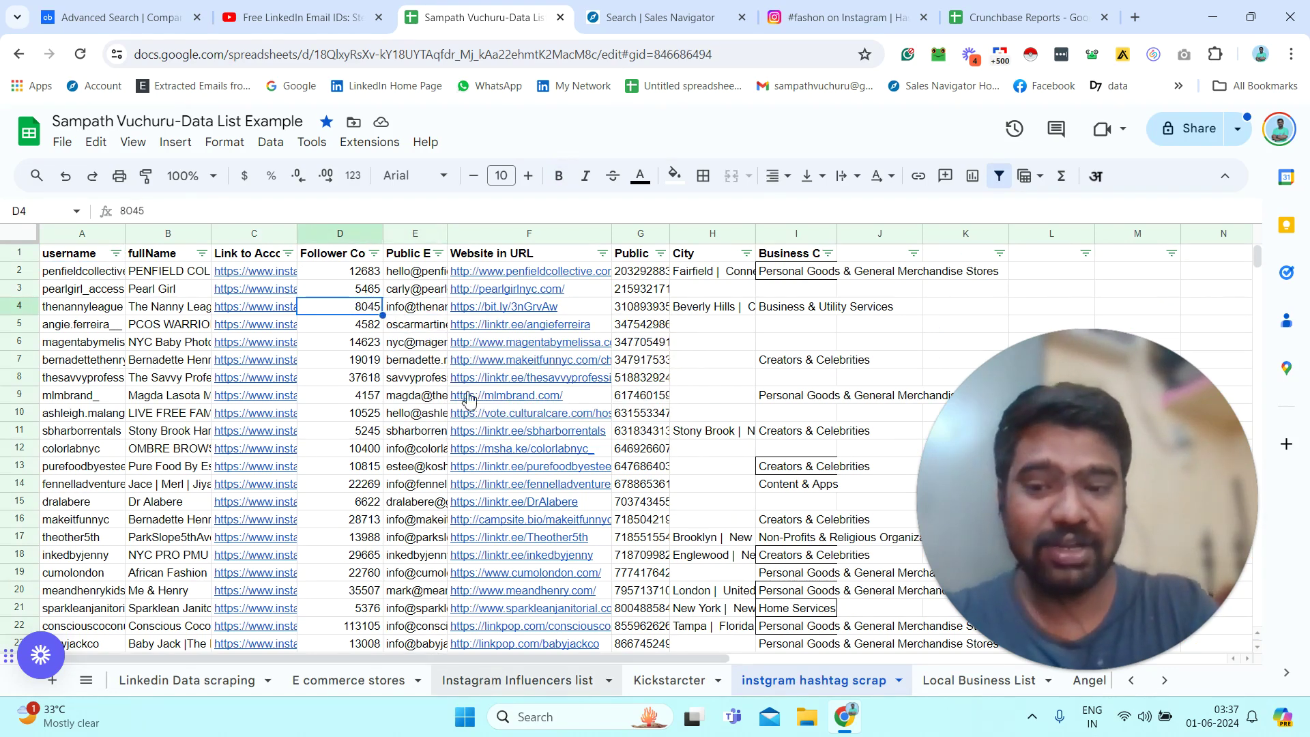
pyautogui.click(456, 345)
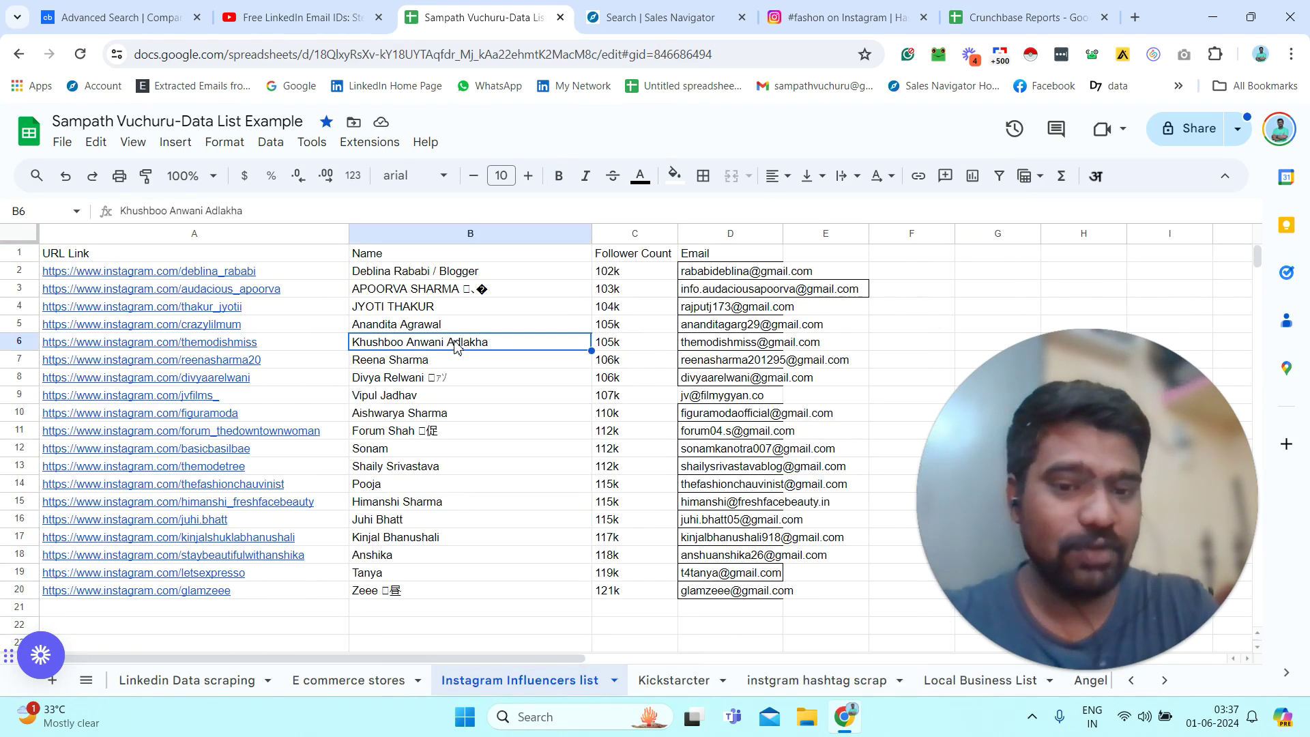
pyautogui.click(350, 680)
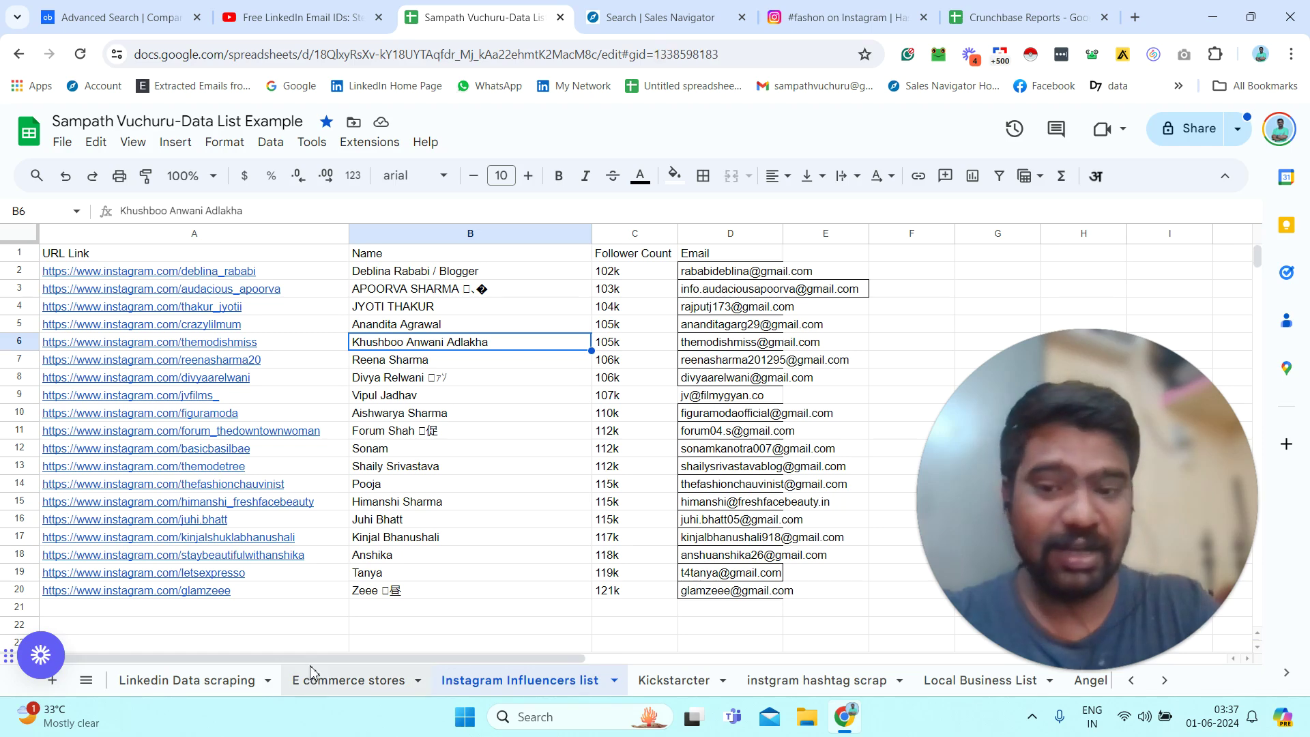
pyautogui.click(354, 440)
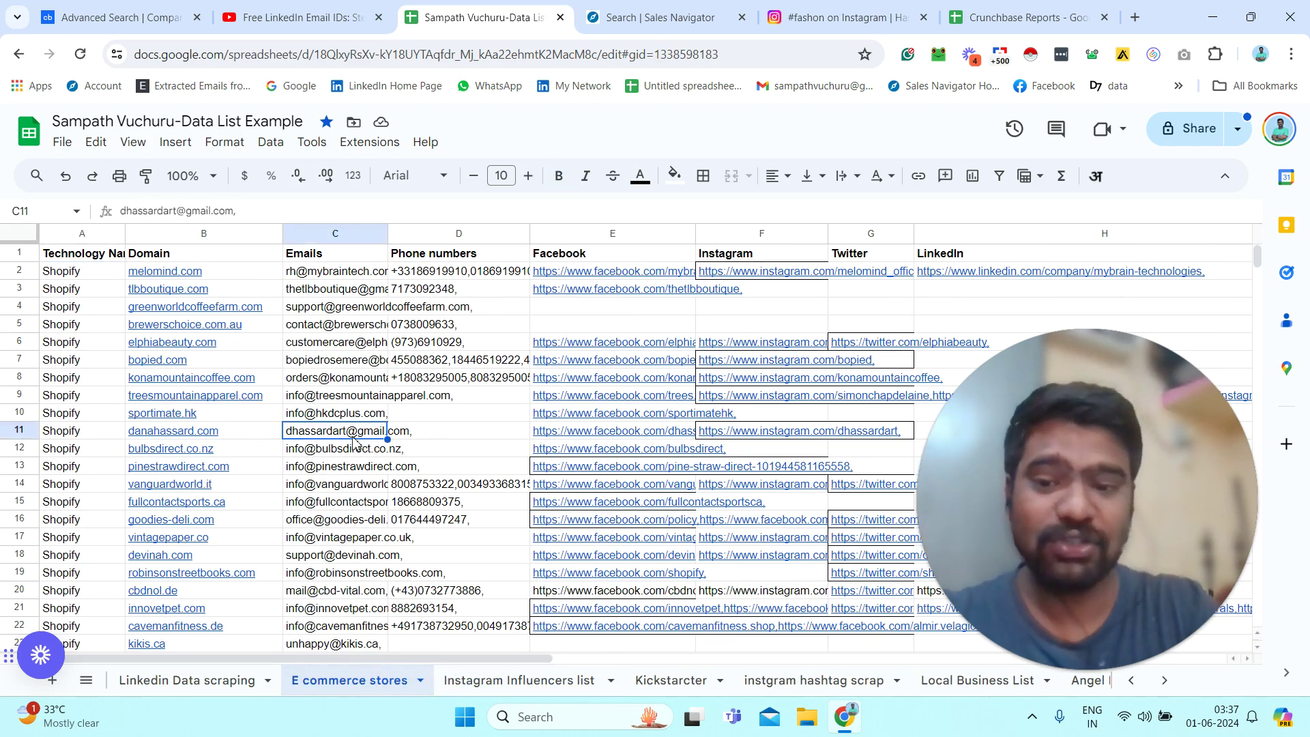
pyautogui.click(268, 279)
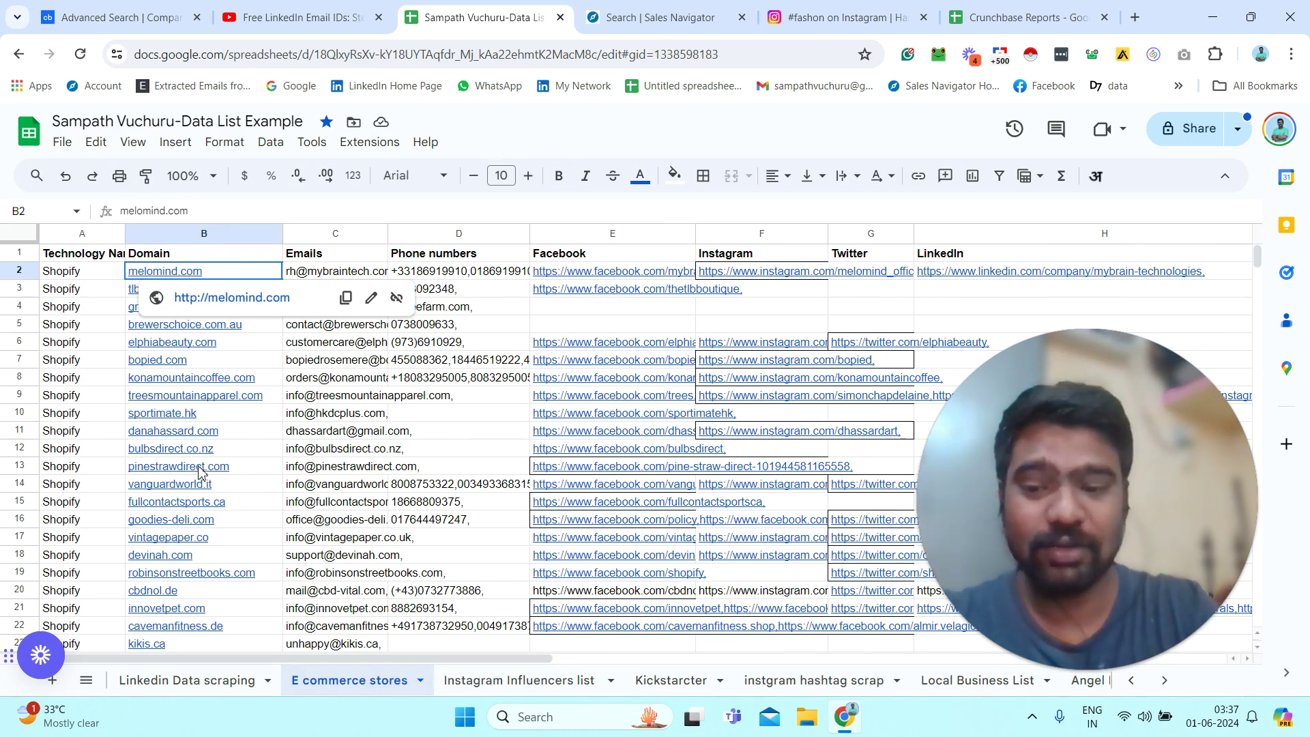
pyautogui.moveTo(200, 473); pyautogui.dragTo(103, 665)
# View the Recently Funded Companies sheet and the Angel Investors List sheet.
pyautogui.click(86, 680)
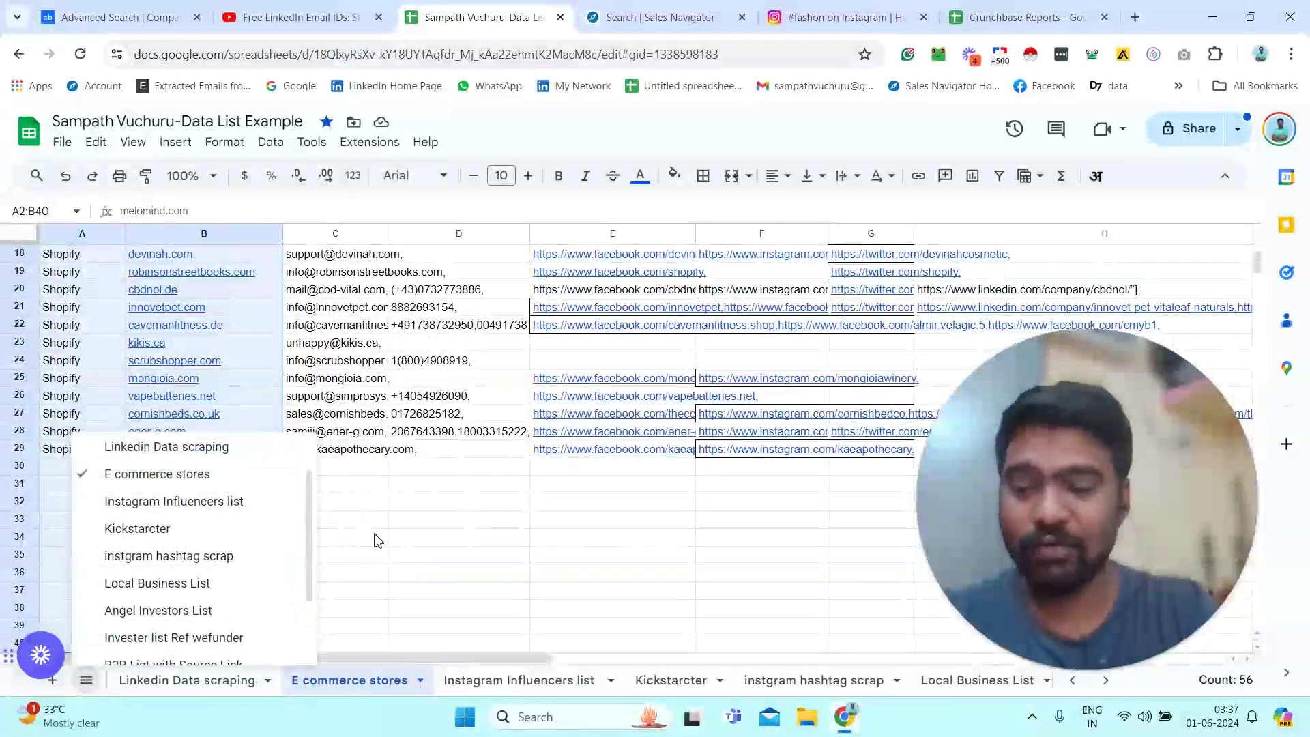
pyautogui.scroll(2, 273, 518)
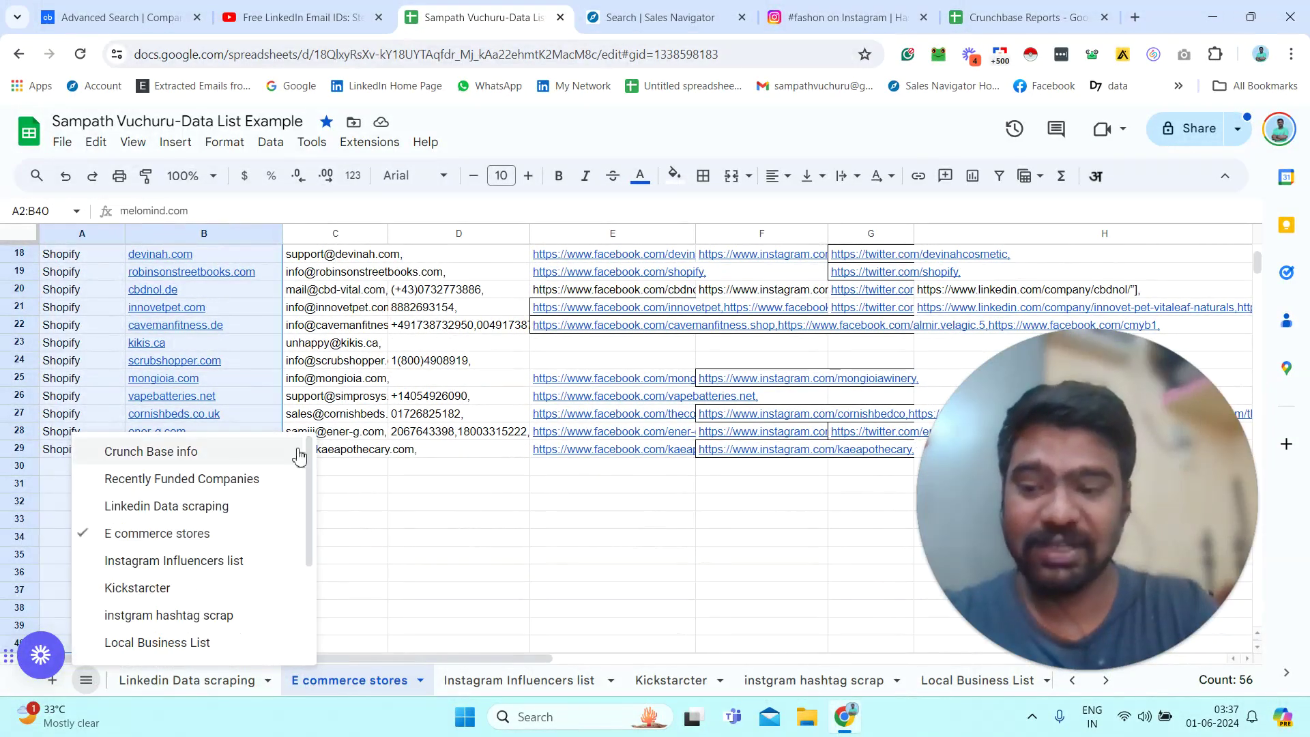
pyautogui.click(227, 479)
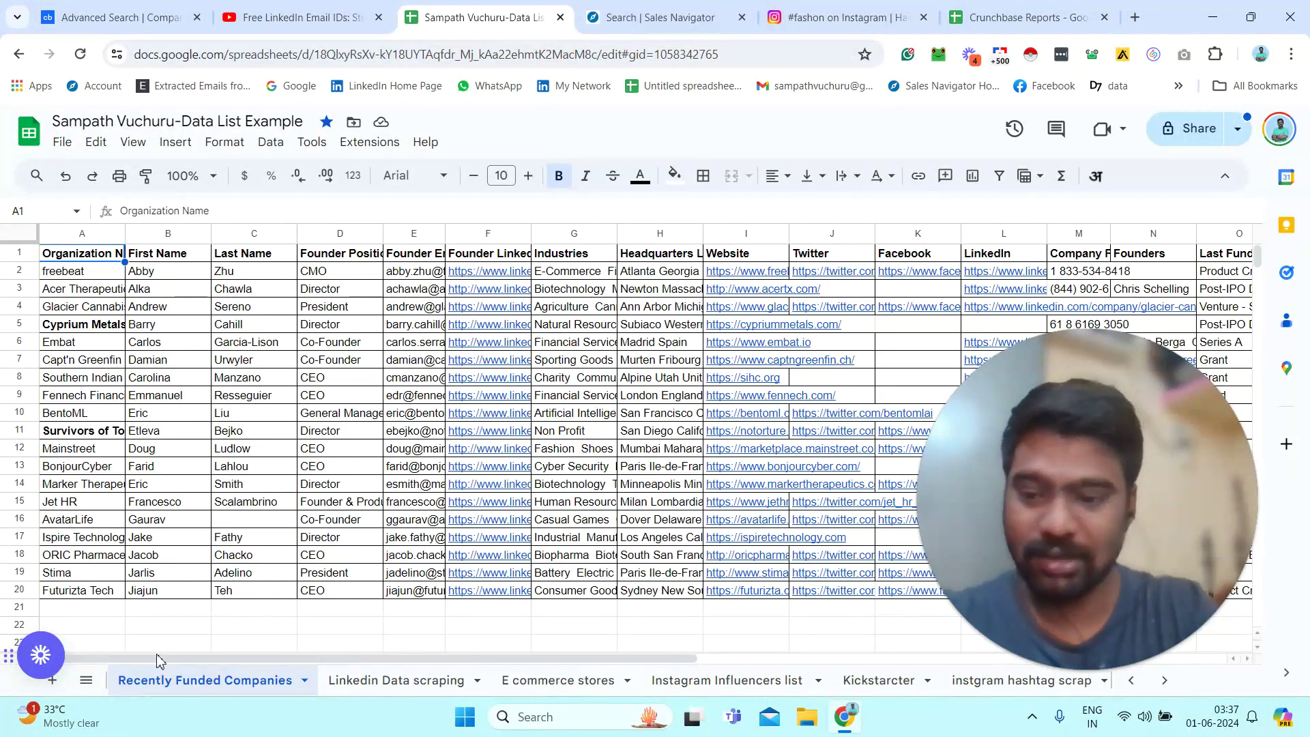
pyautogui.click(86, 679)
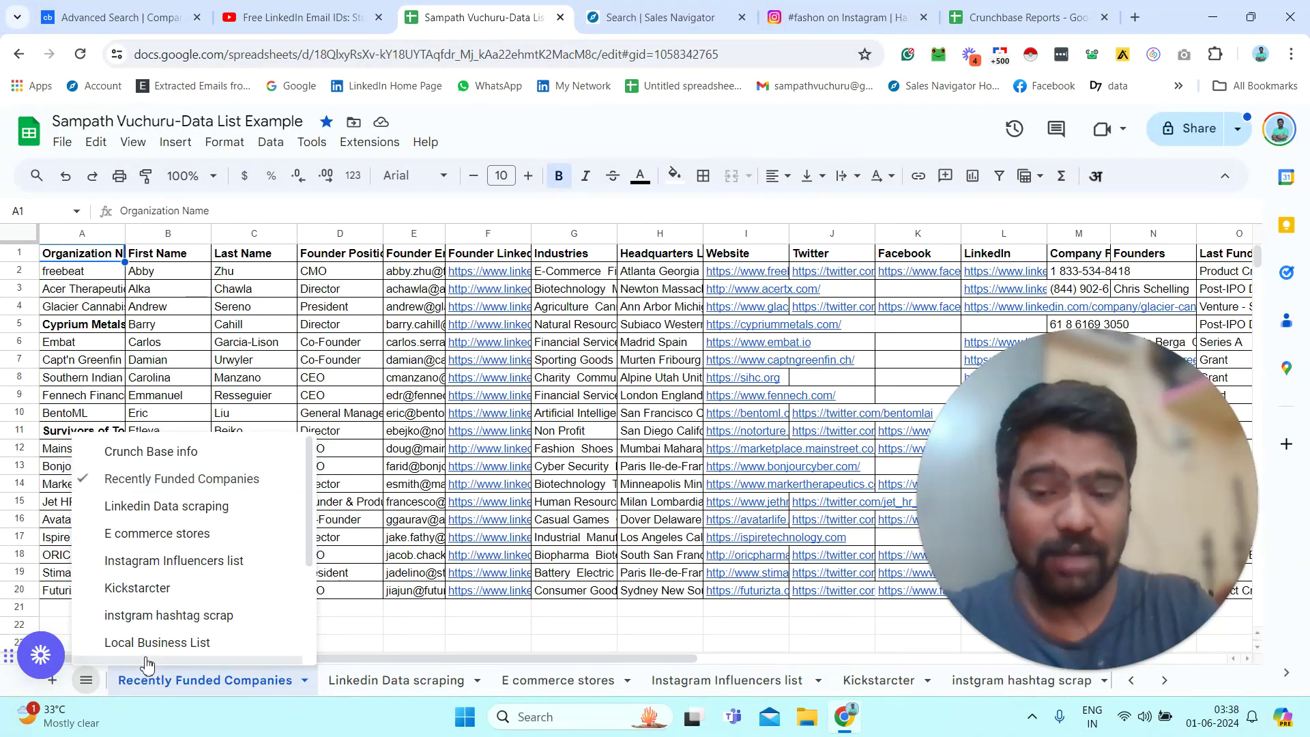
pyautogui.click(171, 669)
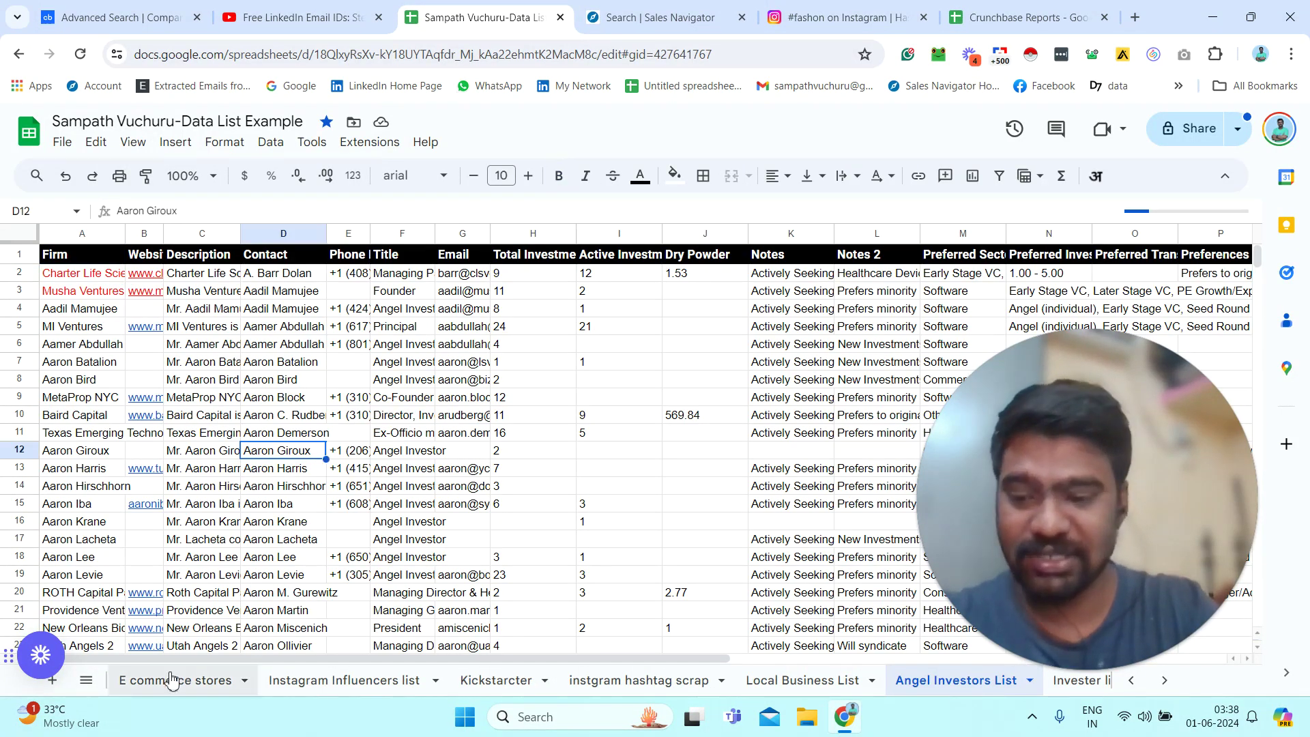
# Open the Local Business List sheet and look across its columns along row 11, back to the business name.
pyautogui.click(87, 681)
pyautogui.click(137, 624)
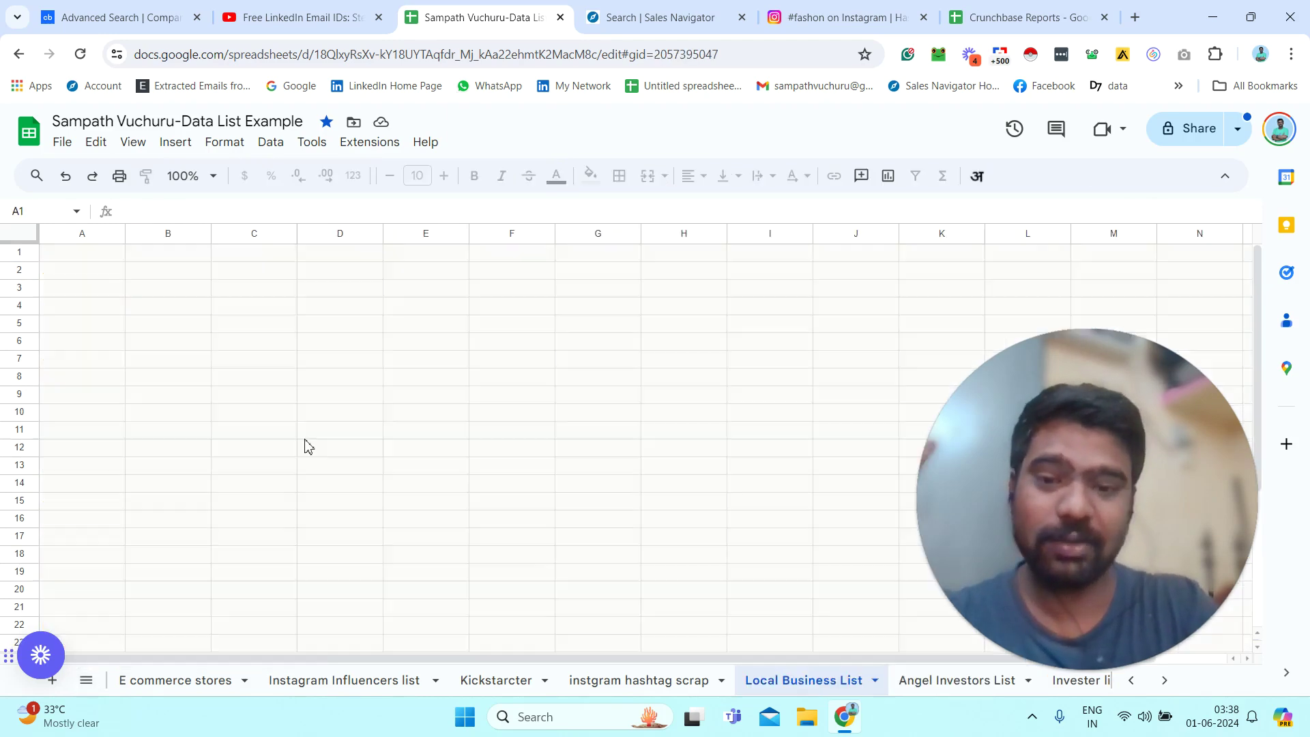
pyautogui.click(307, 440)
pyautogui.press('Right')
pyautogui.press('Right')
pyautogui.press('Right')
pyautogui.press('Right')
pyautogui.press('Right')
pyautogui.press('Right')
pyautogui.press('Right')
pyautogui.press('Right')
pyautogui.press('Right')
pyautogui.press('Right')
pyautogui.press('Right')
pyautogui.press('Right')
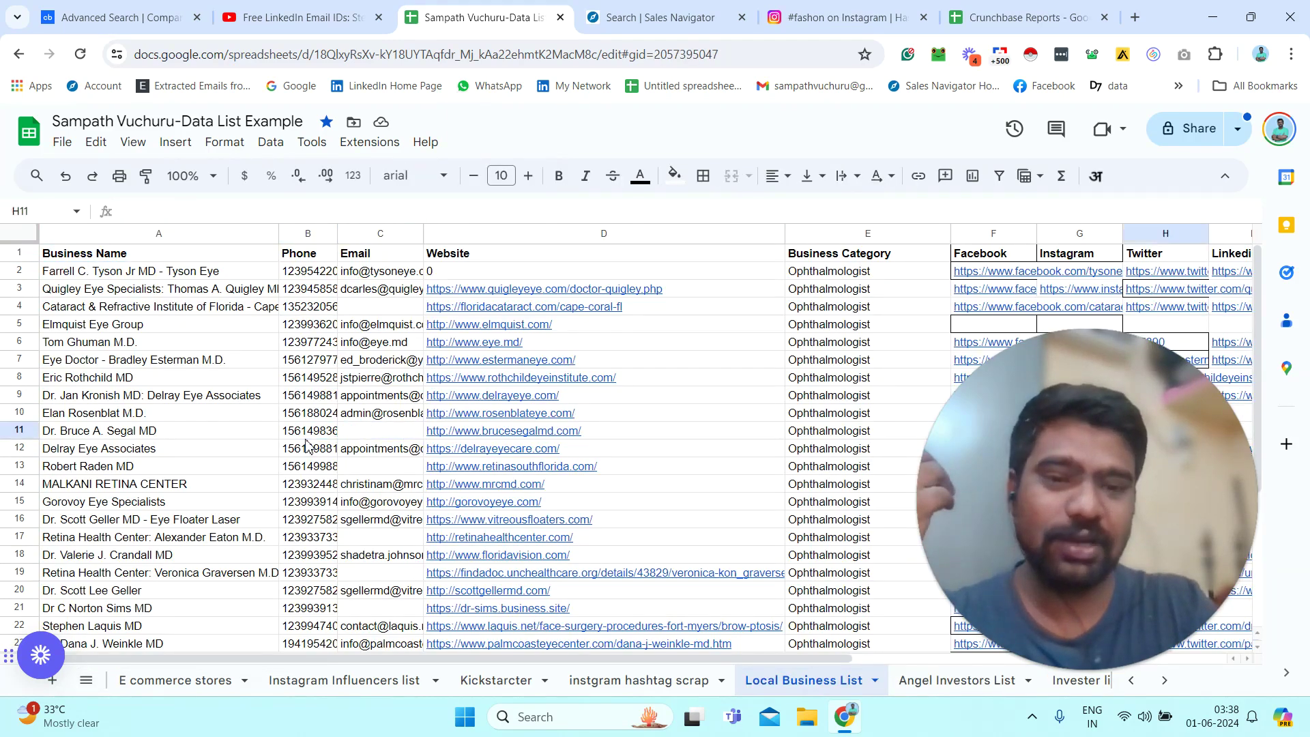
pyautogui.press('Left')
pyautogui.press('Left')
pyautogui.press('Left')
pyautogui.press('Left')
pyautogui.press('Left')
pyautogui.press('Left')
pyautogui.press('Left')
pyautogui.press('Left')
pyautogui.press('Left')
pyautogui.press('Left')
pyautogui.press('Left')
pyautogui.press('Left')
pyautogui.press('Left')
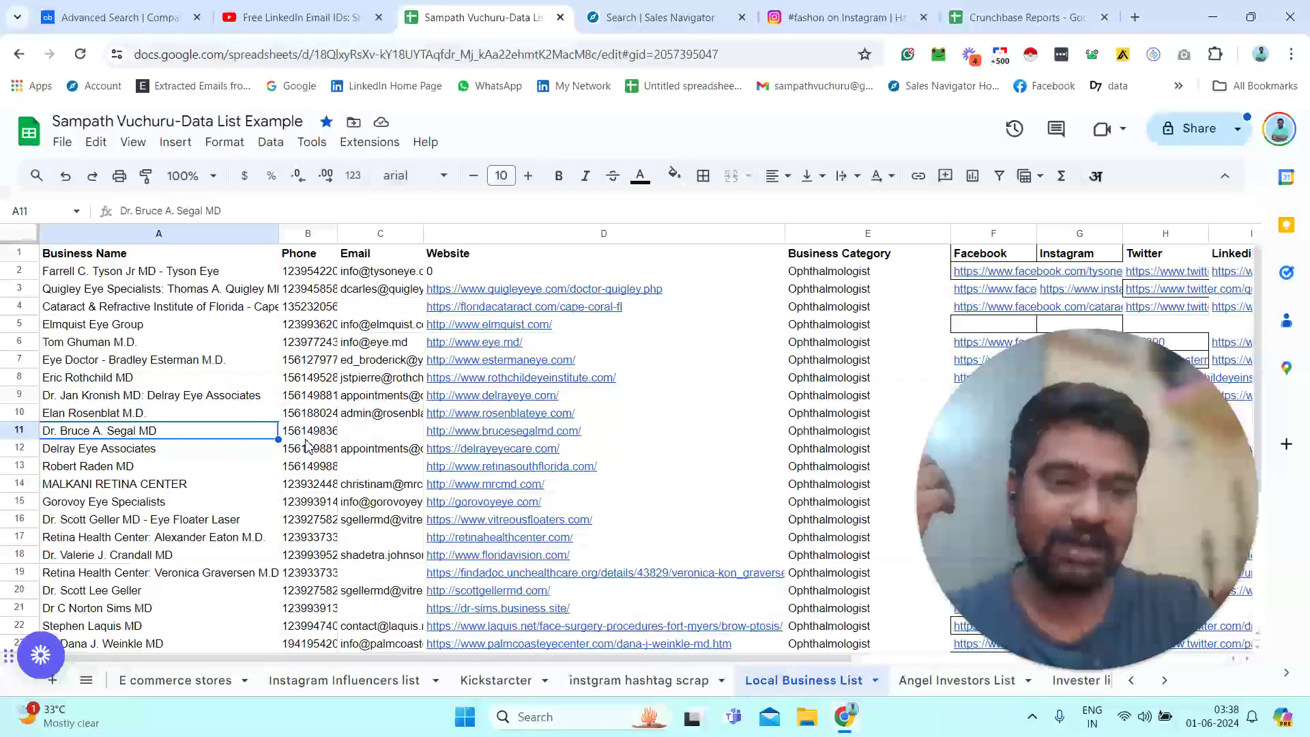
# Return to the Angel Investors List sheet and look through the list of all sheets in the workbook.
pyautogui.click(86, 680)
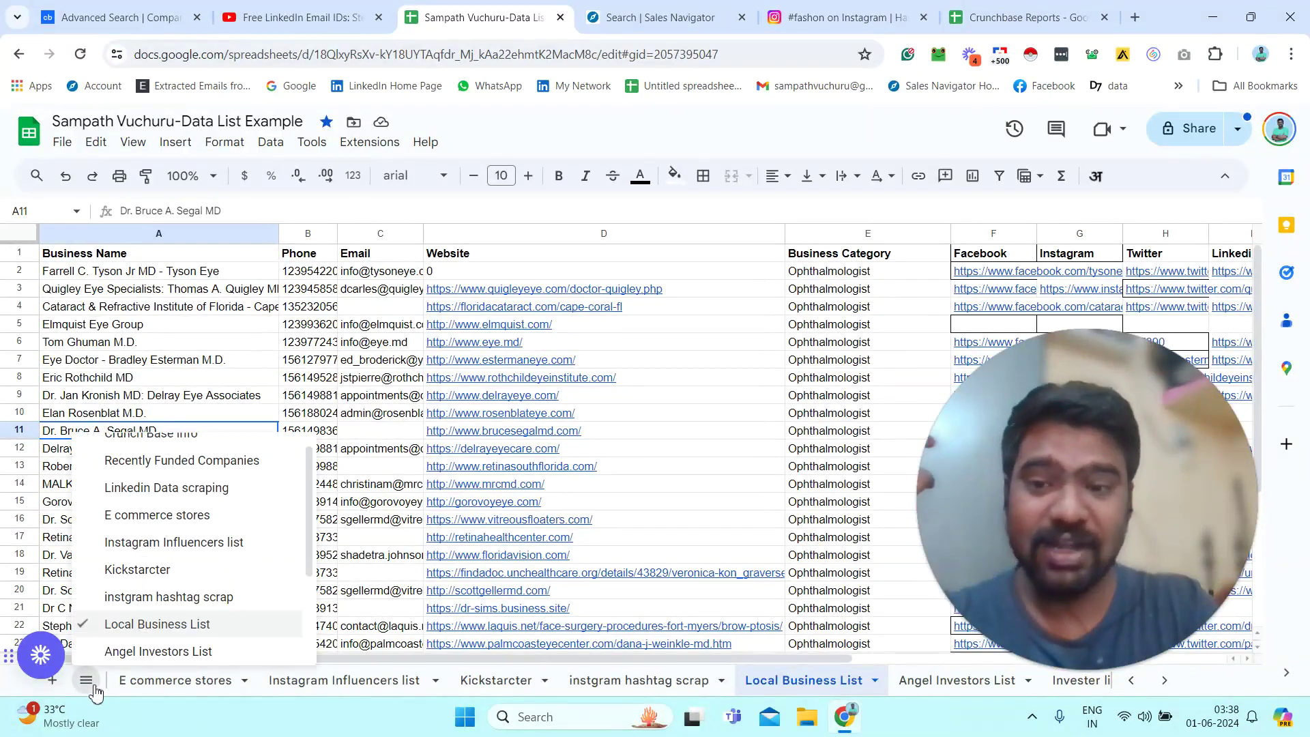
pyautogui.scroll(-2, 215, 544)
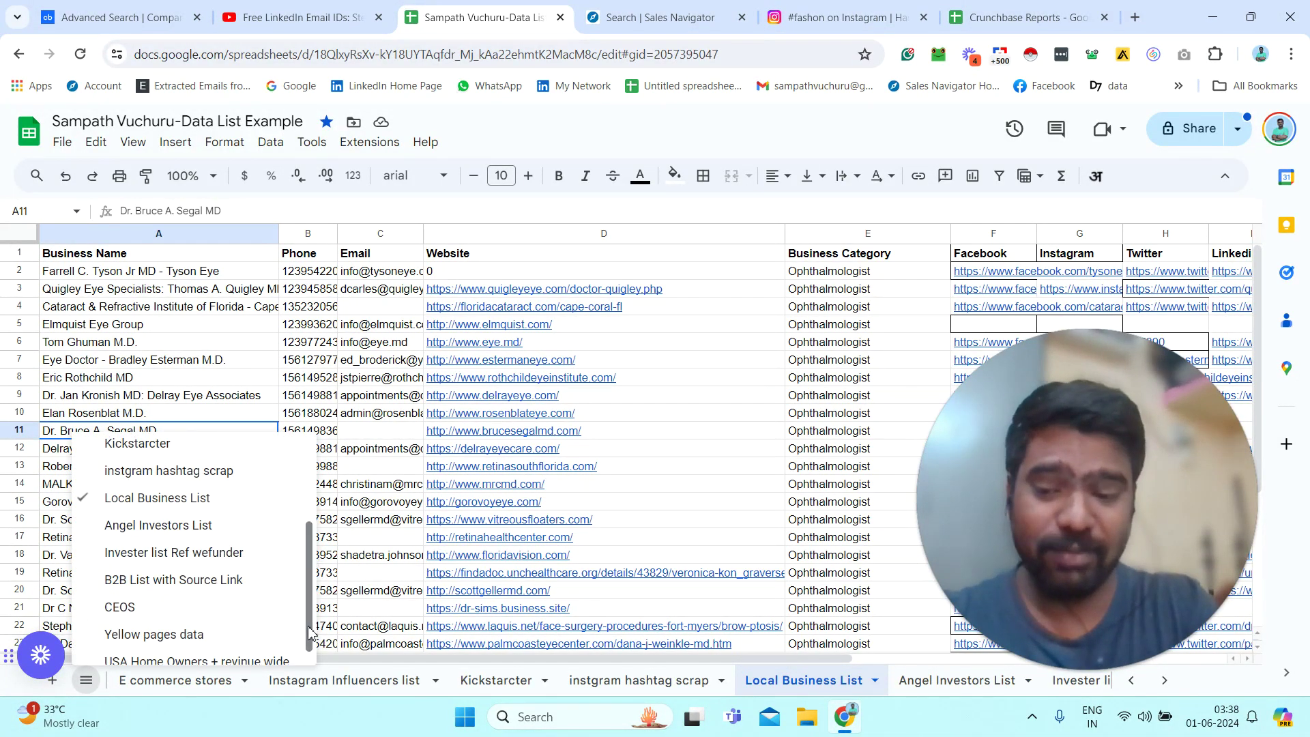
pyautogui.click(213, 538)
pyautogui.click(344, 440)
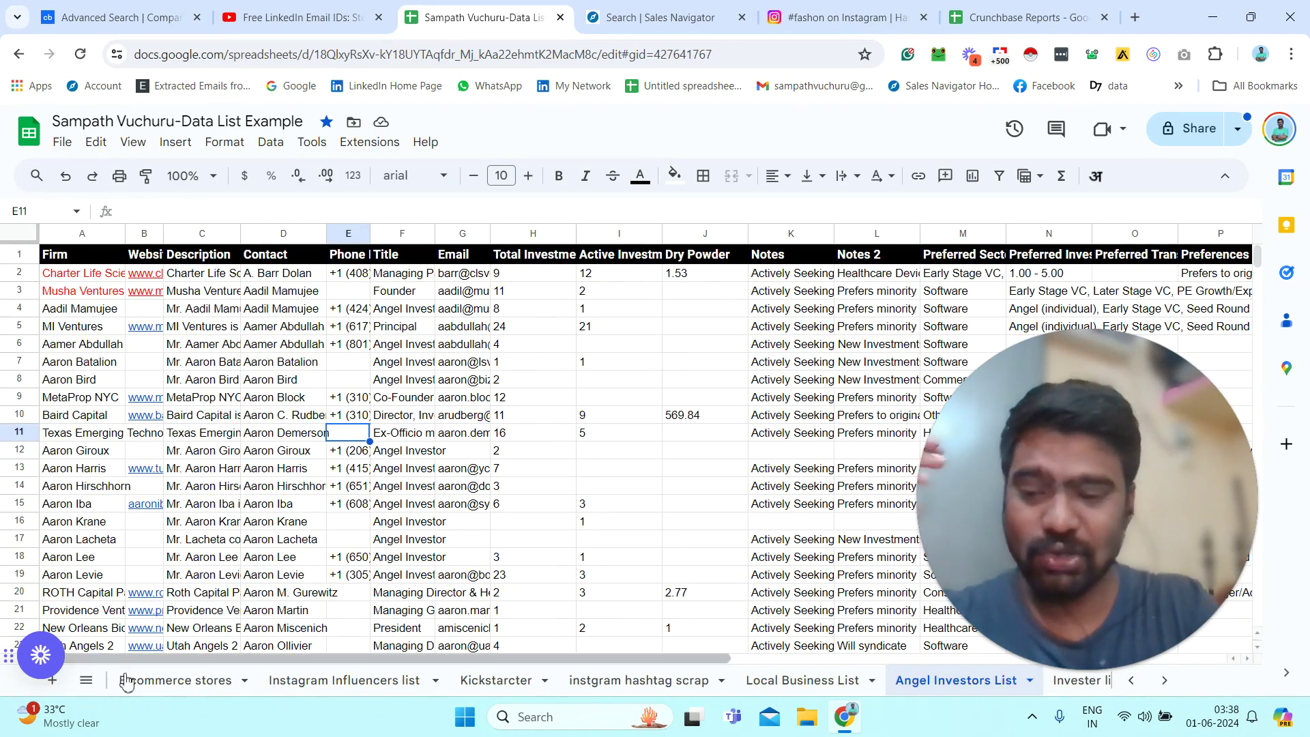
pyautogui.click(86, 680)
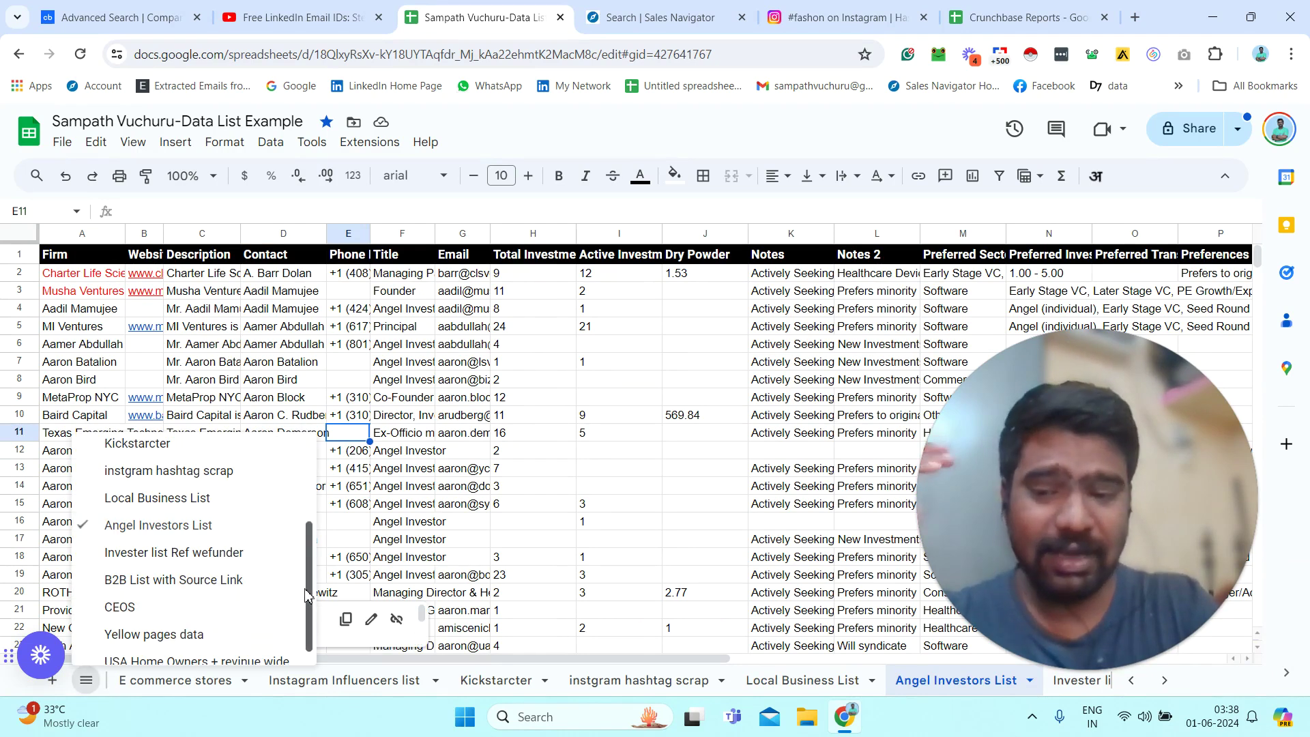
pyautogui.moveTo(310, 554); pyautogui.dragTo(321, 471)
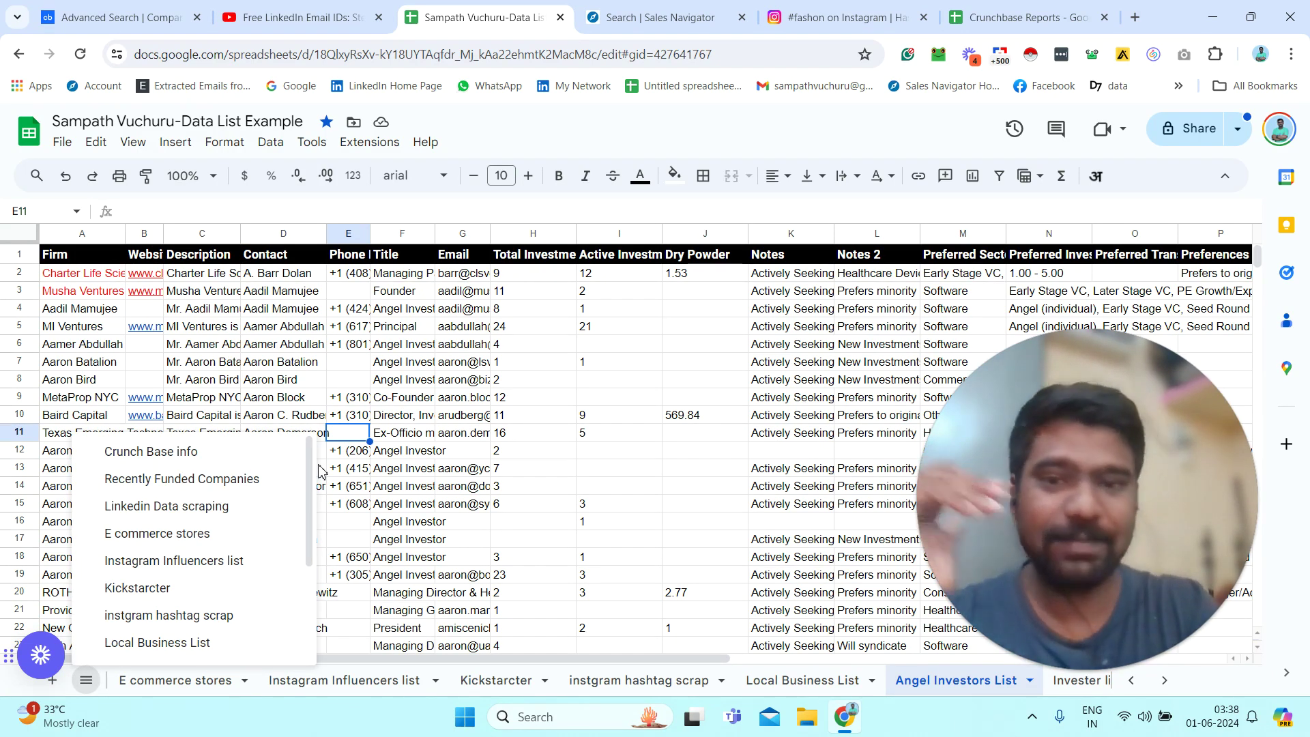
# Return to the YouTube video page, highlight the WhatsApp contact line again and clear the selection.
pyautogui.click(312, 10)
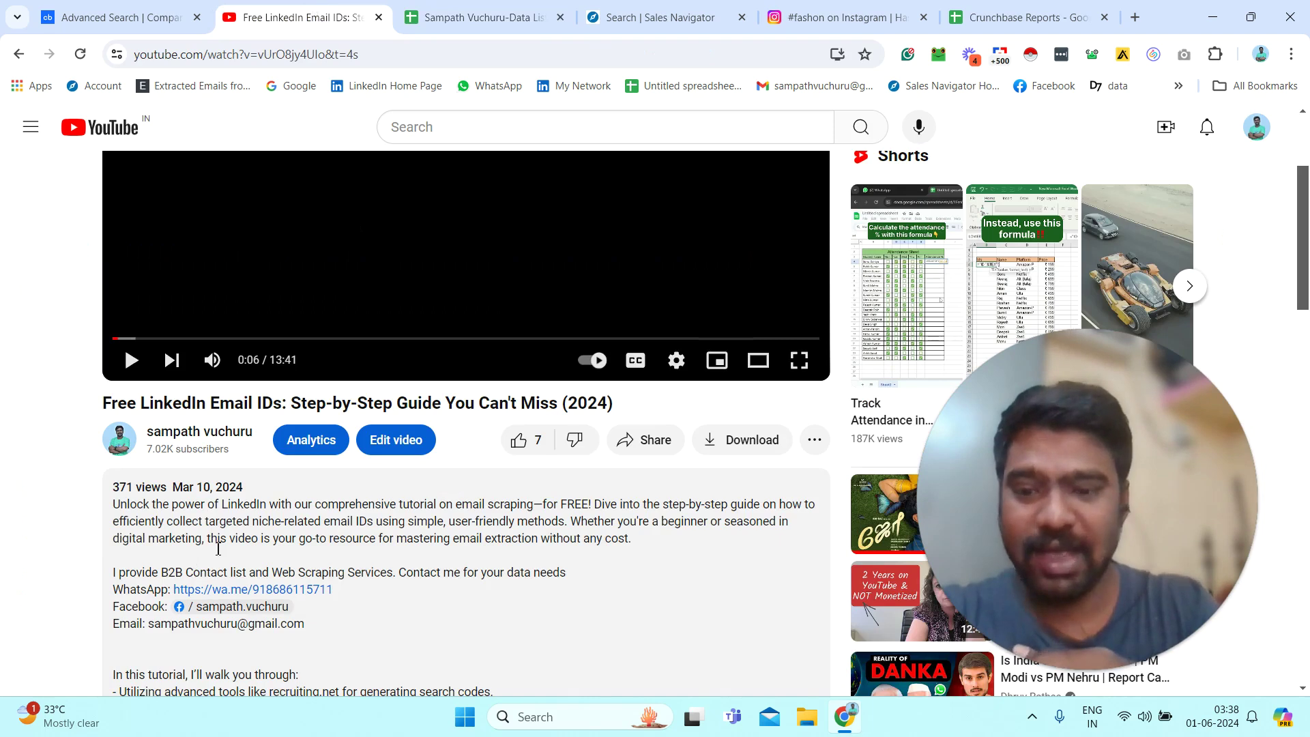
pyautogui.moveTo(121, 587); pyautogui.dragTo(419, 587)
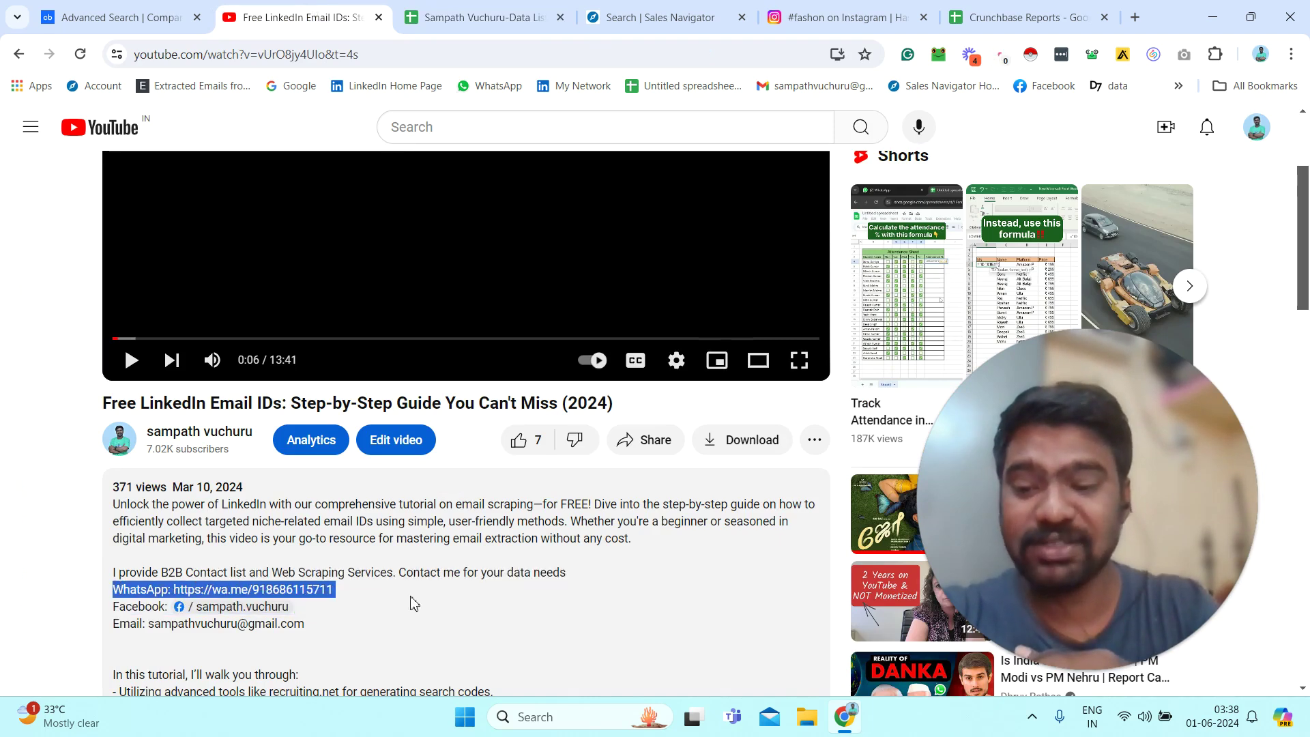
pyautogui.click(413, 603)
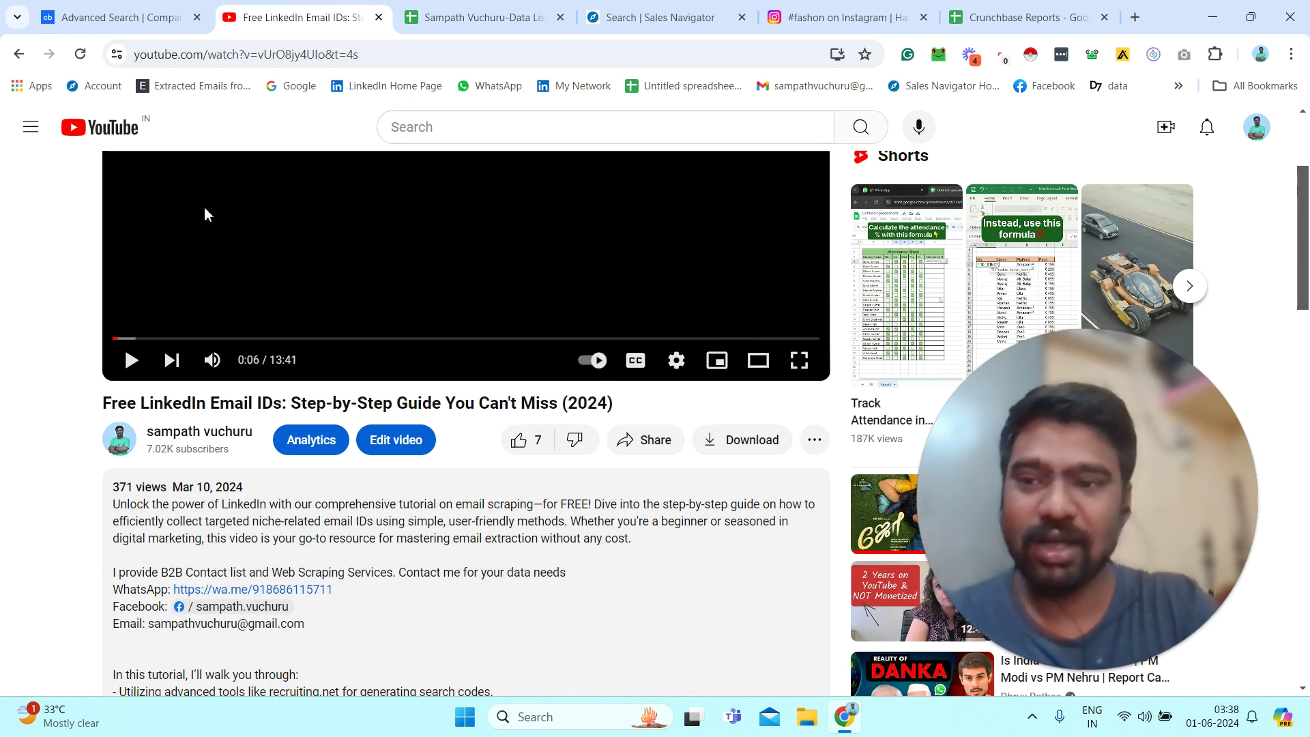
# Switch back to the Crunchbase company search and bring the Overview filters into view.
pyautogui.click(146, 15)
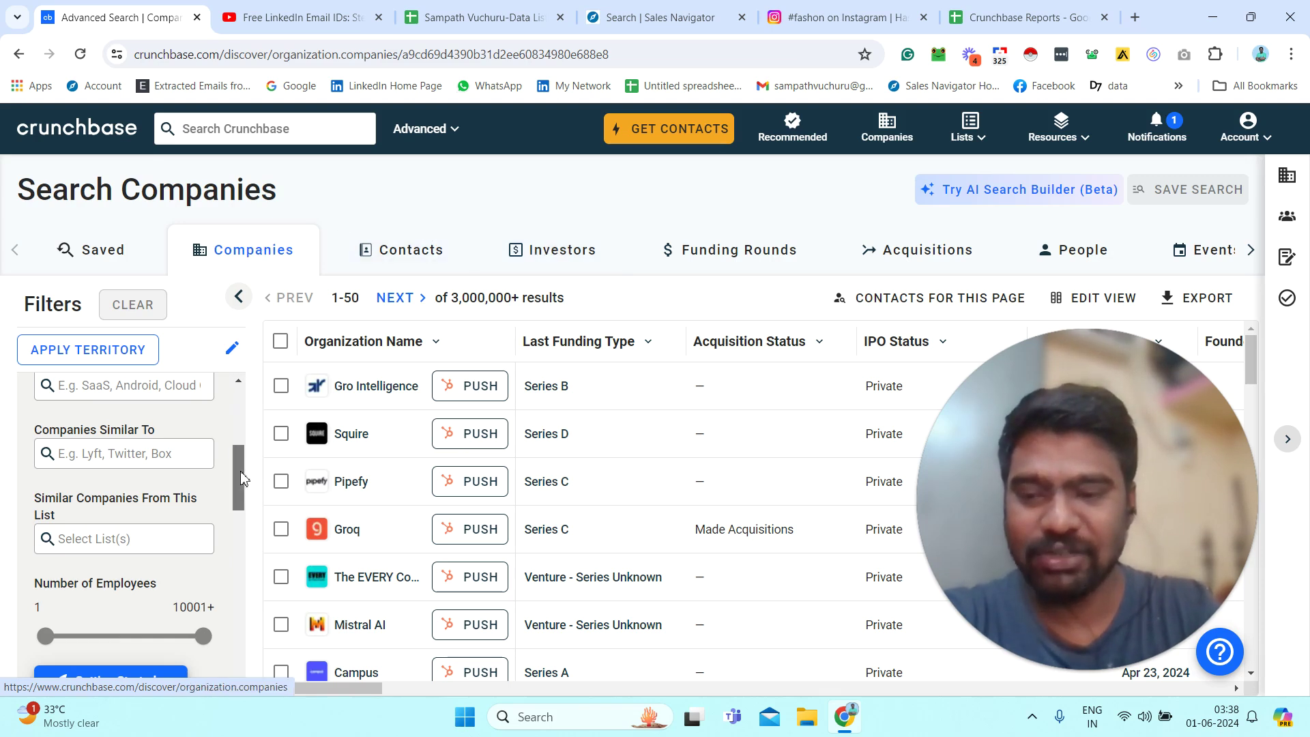
pyautogui.moveTo(240, 471); pyautogui.dragTo(234, 402)
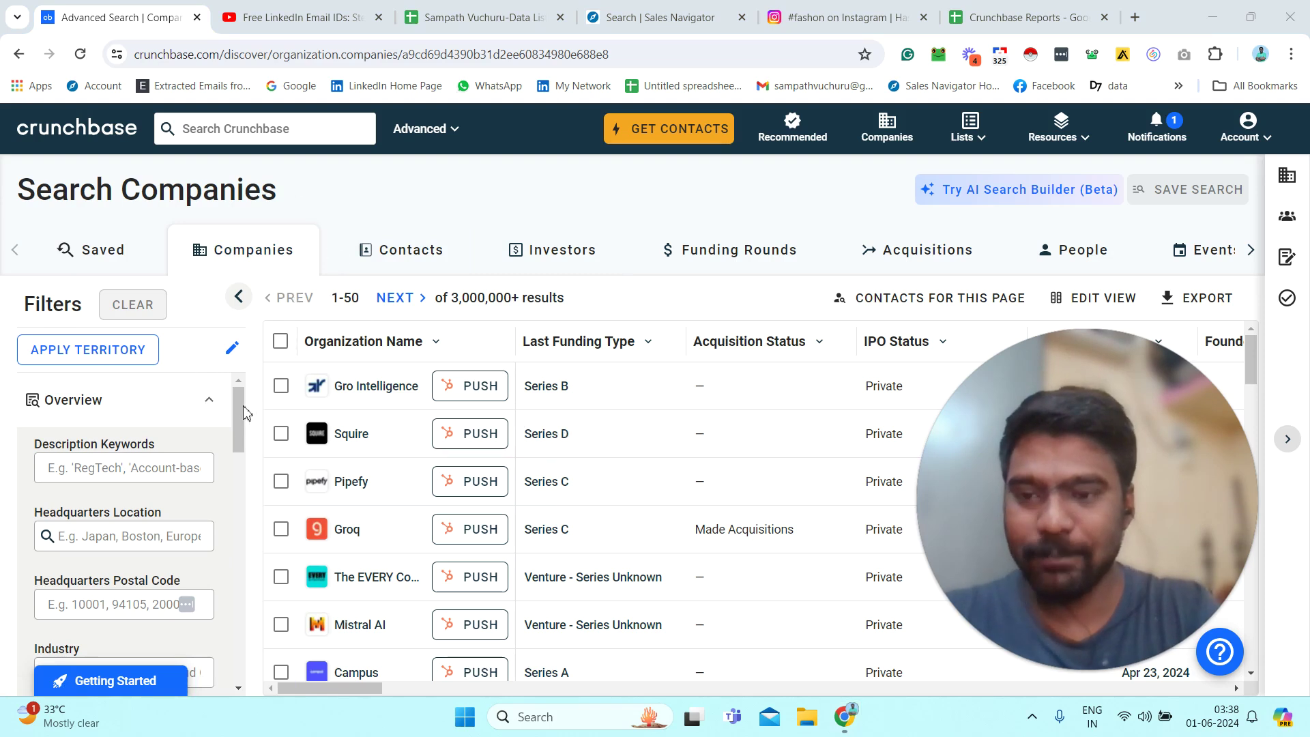
# Filter the companies by headquarters location United States and highlight the results count.
pyautogui.moveTo(243, 406); pyautogui.dragTo(240, 442)
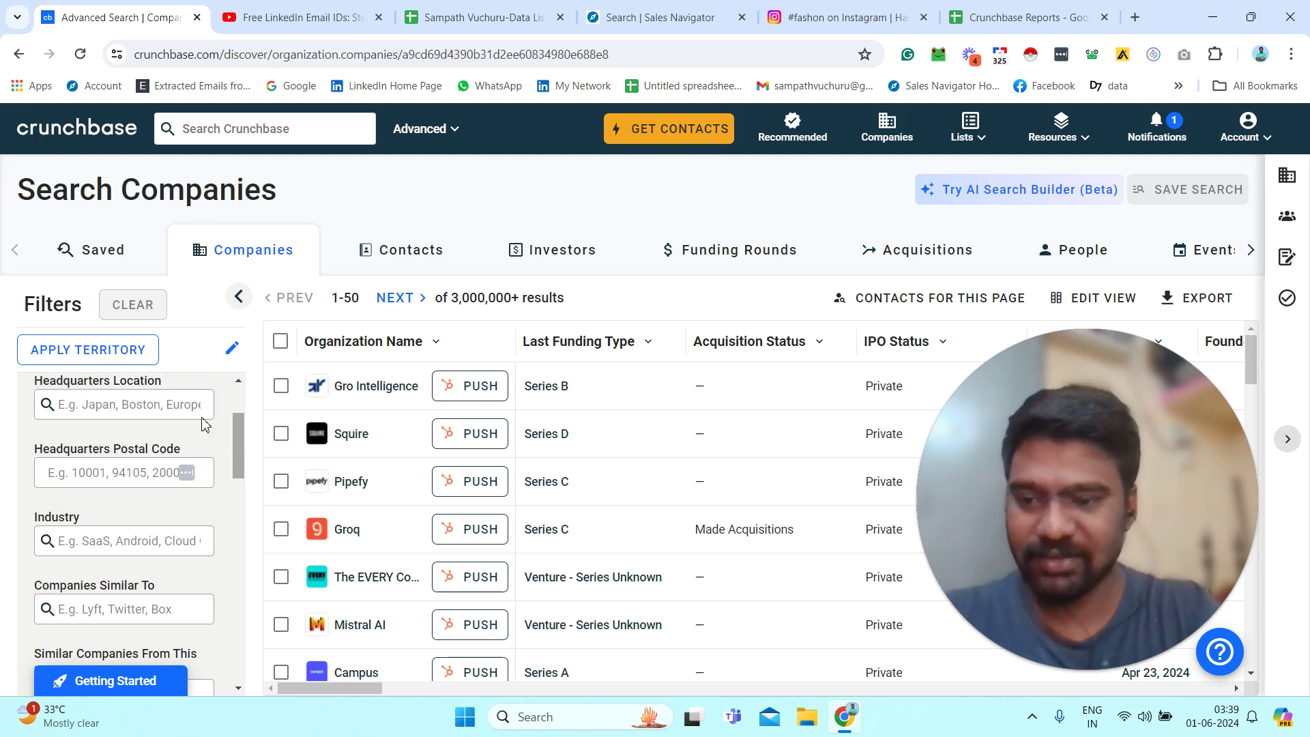
pyautogui.click(146, 406)
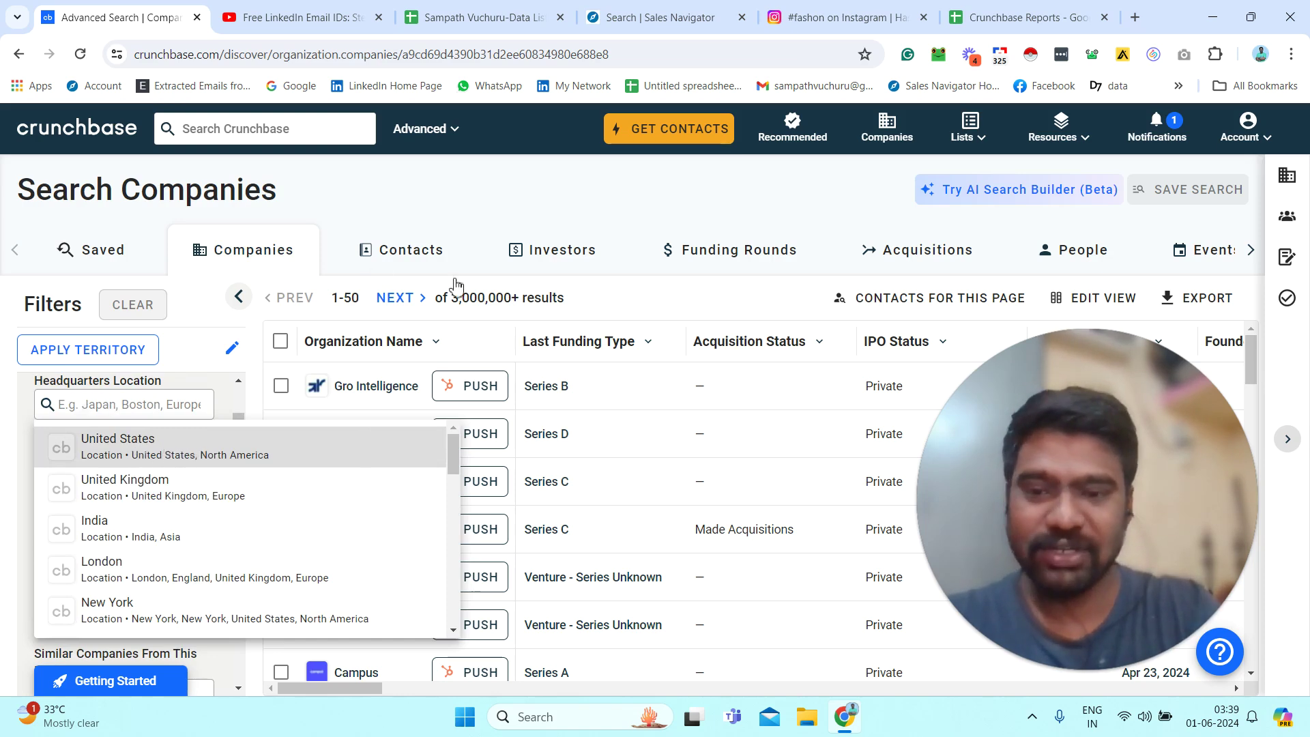
pyautogui.press('Return')
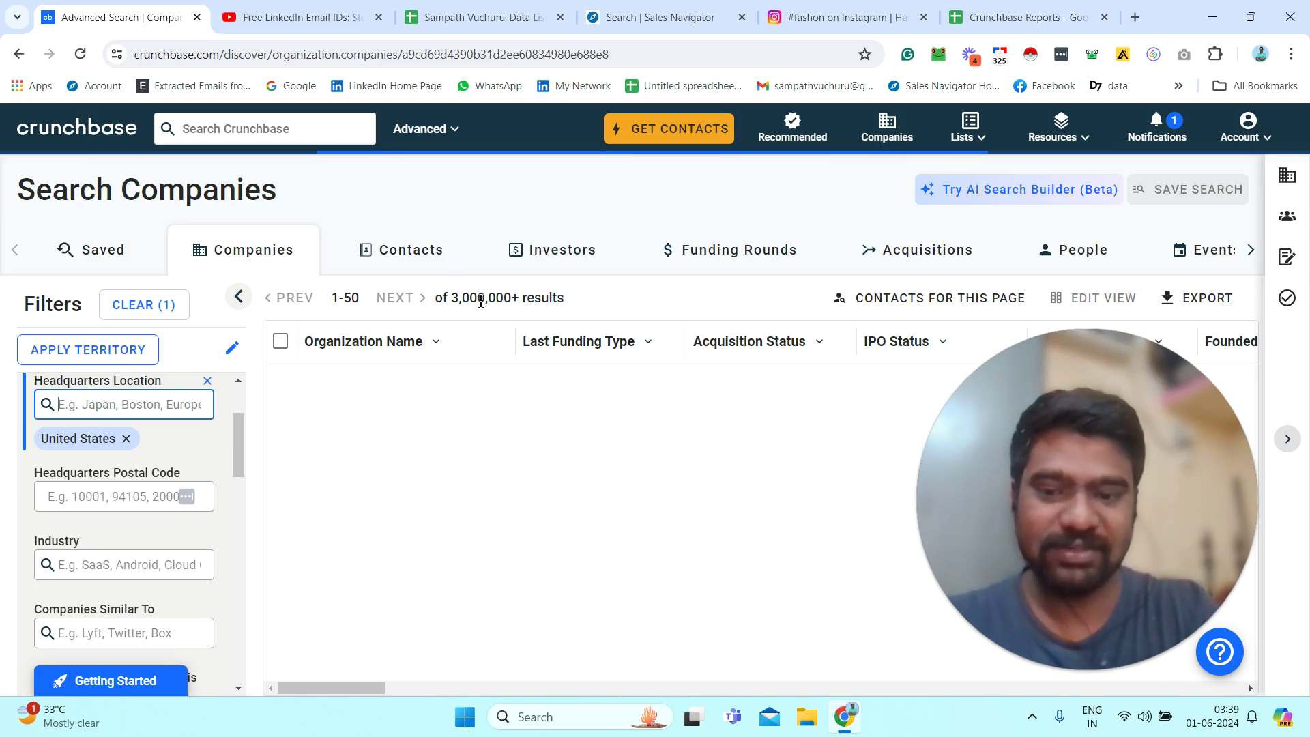
pyautogui.moveTo(481, 301); pyautogui.dragTo(572, 303)
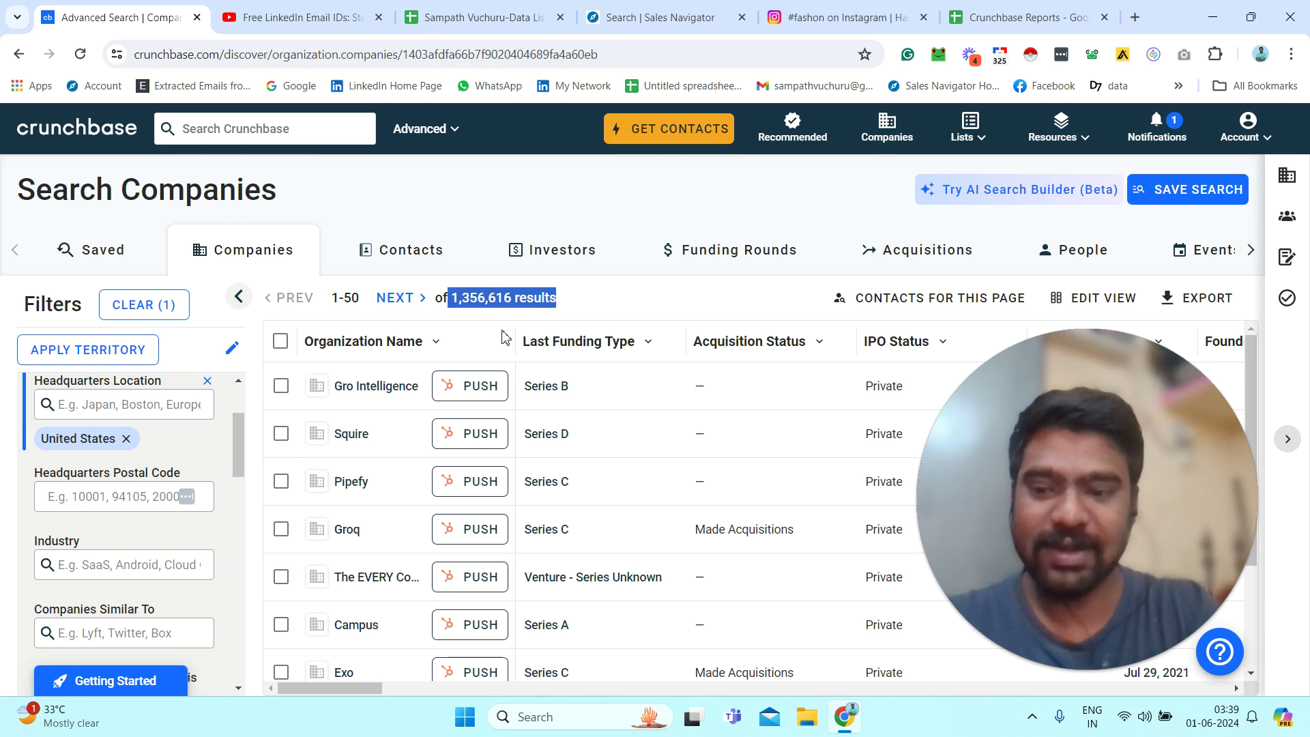
# Add the Software > SaaS industry filter and highlight the results count.
pyautogui.click(156, 568)
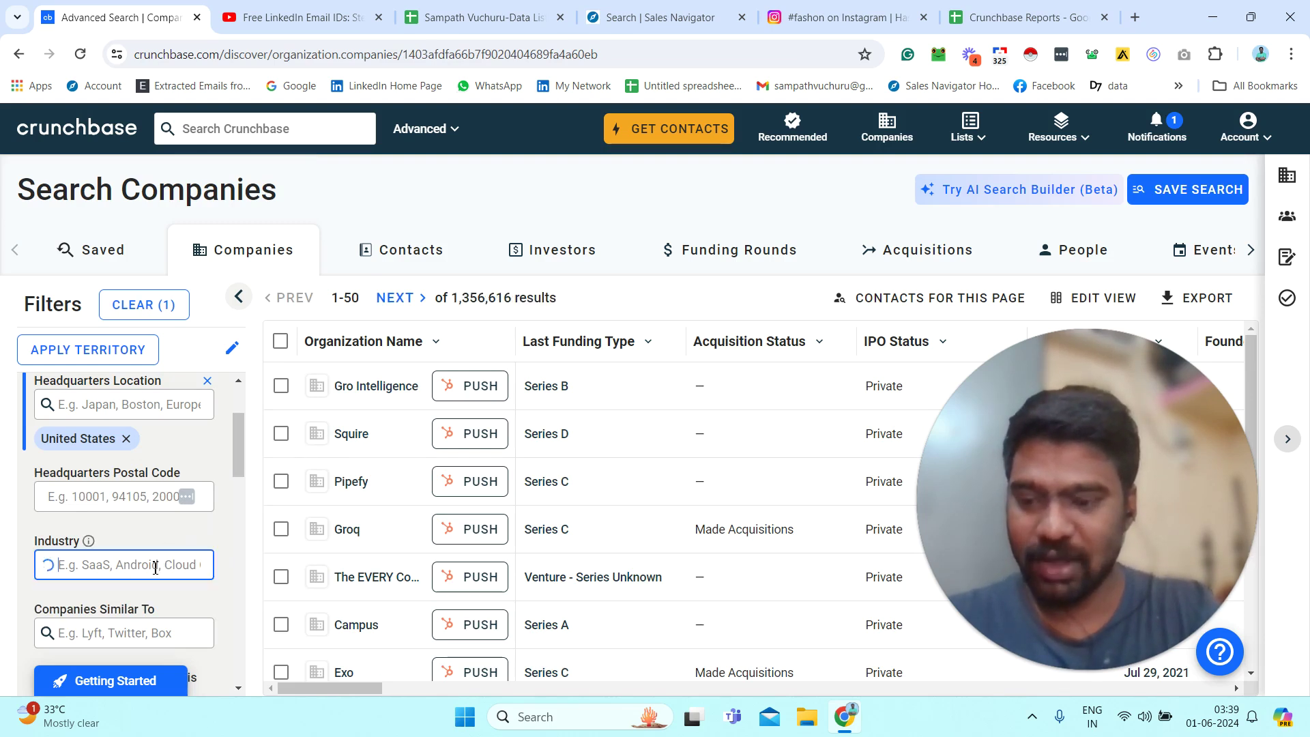
pyautogui.write('saas')
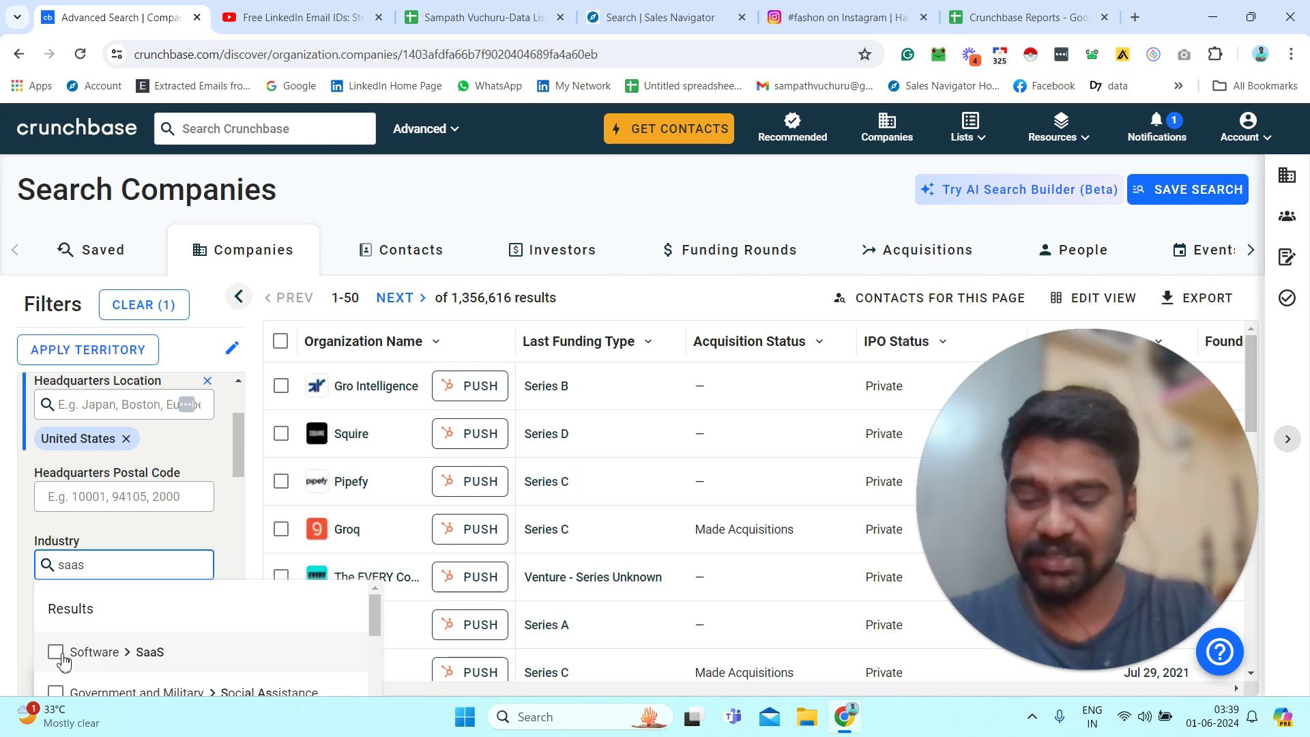
pyautogui.click(61, 655)
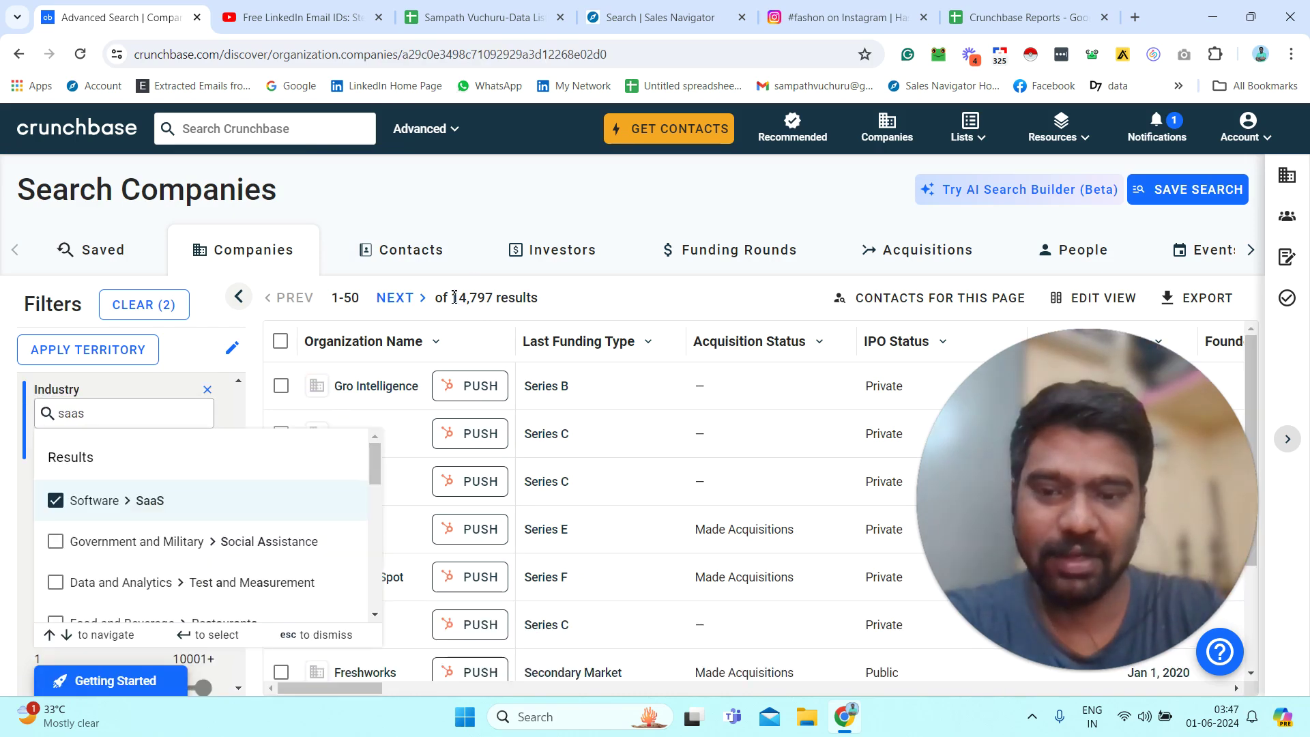
pyautogui.doubleClick(491, 297)
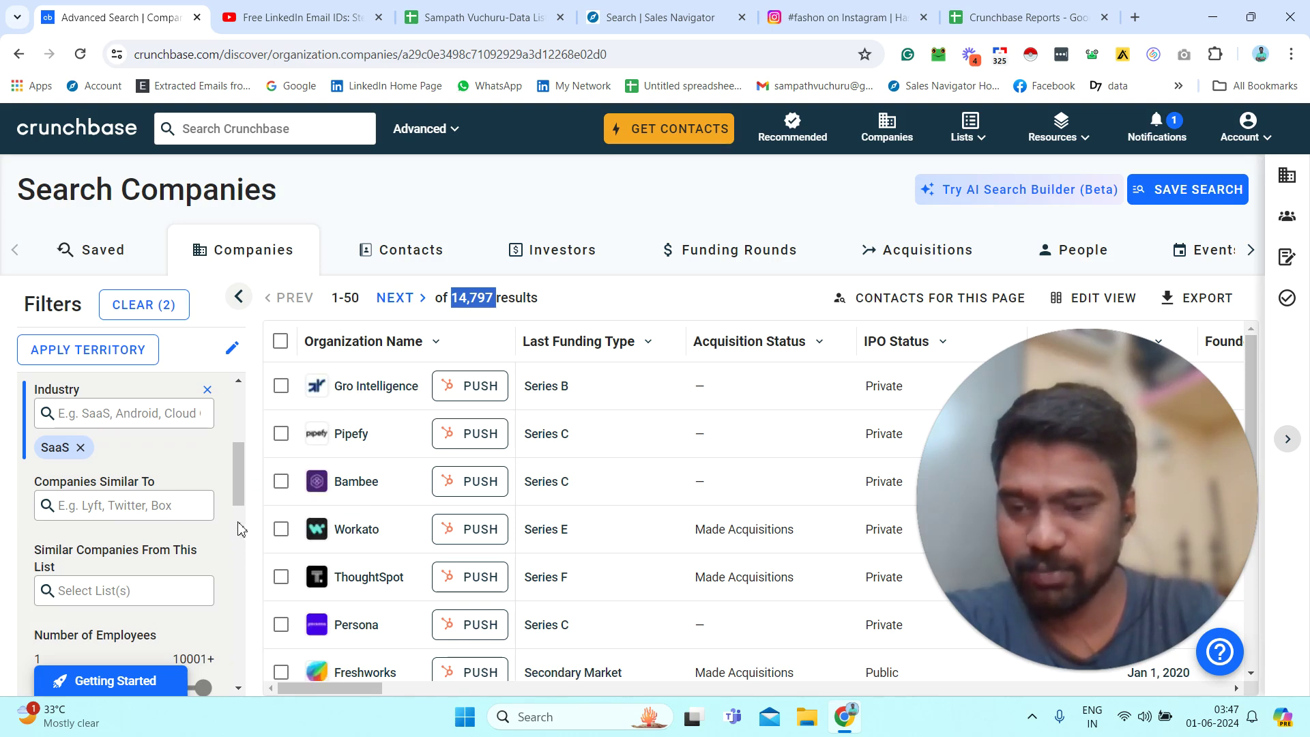
# Limit the number of employees to the range 1 to 50 and highlight the results count.
pyautogui.scroll(-4, 89, 647)
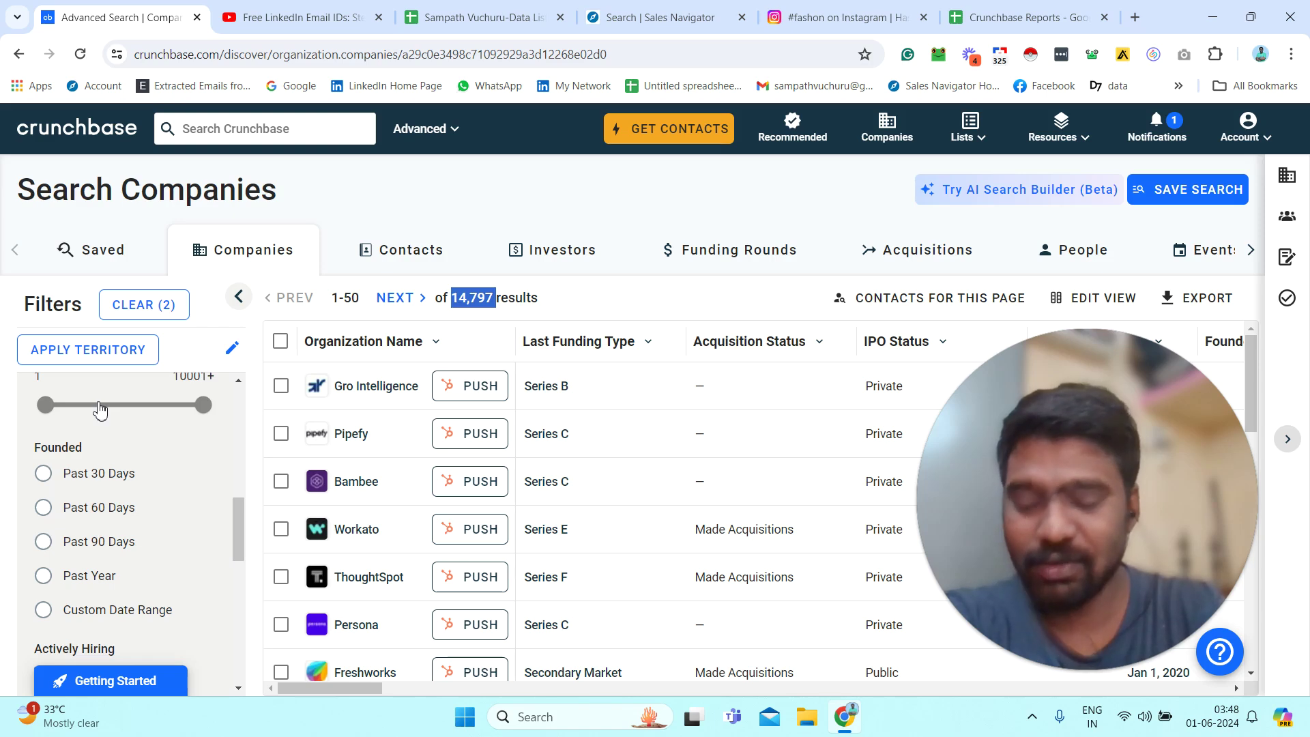
pyautogui.click(100, 409)
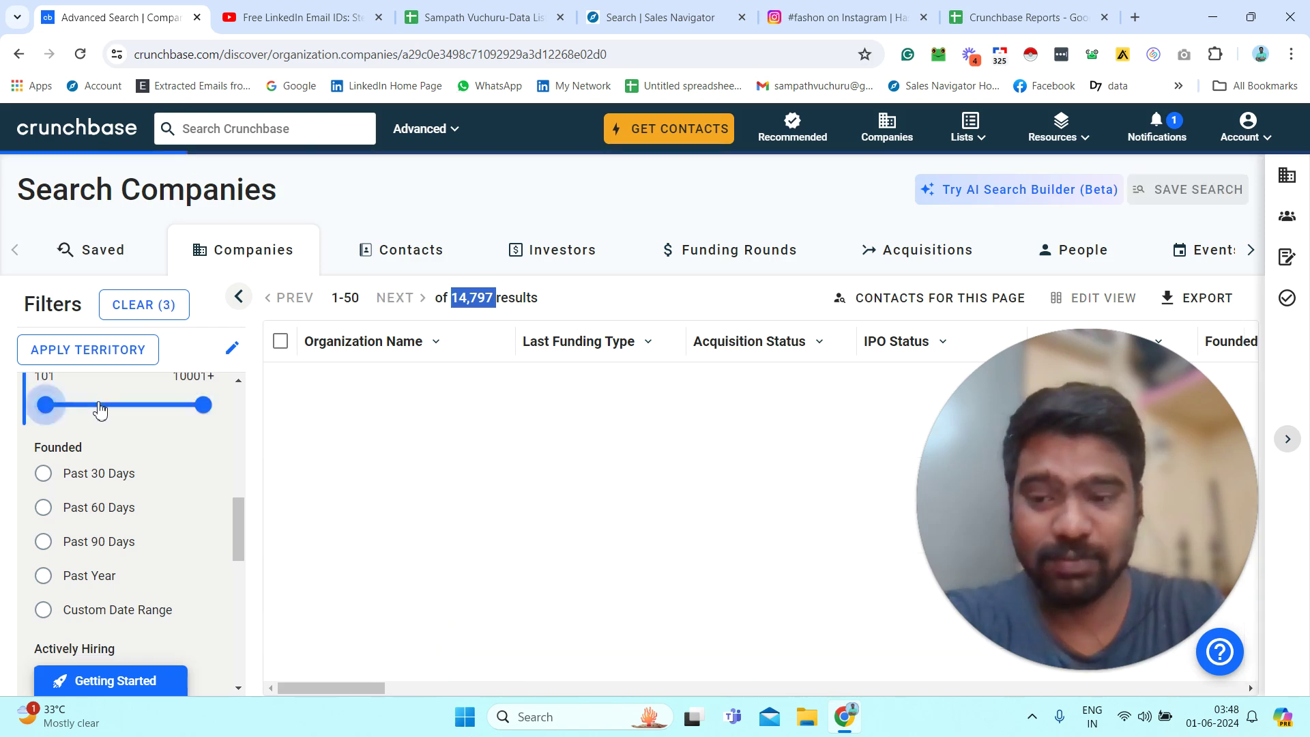
pyautogui.click(48, 408)
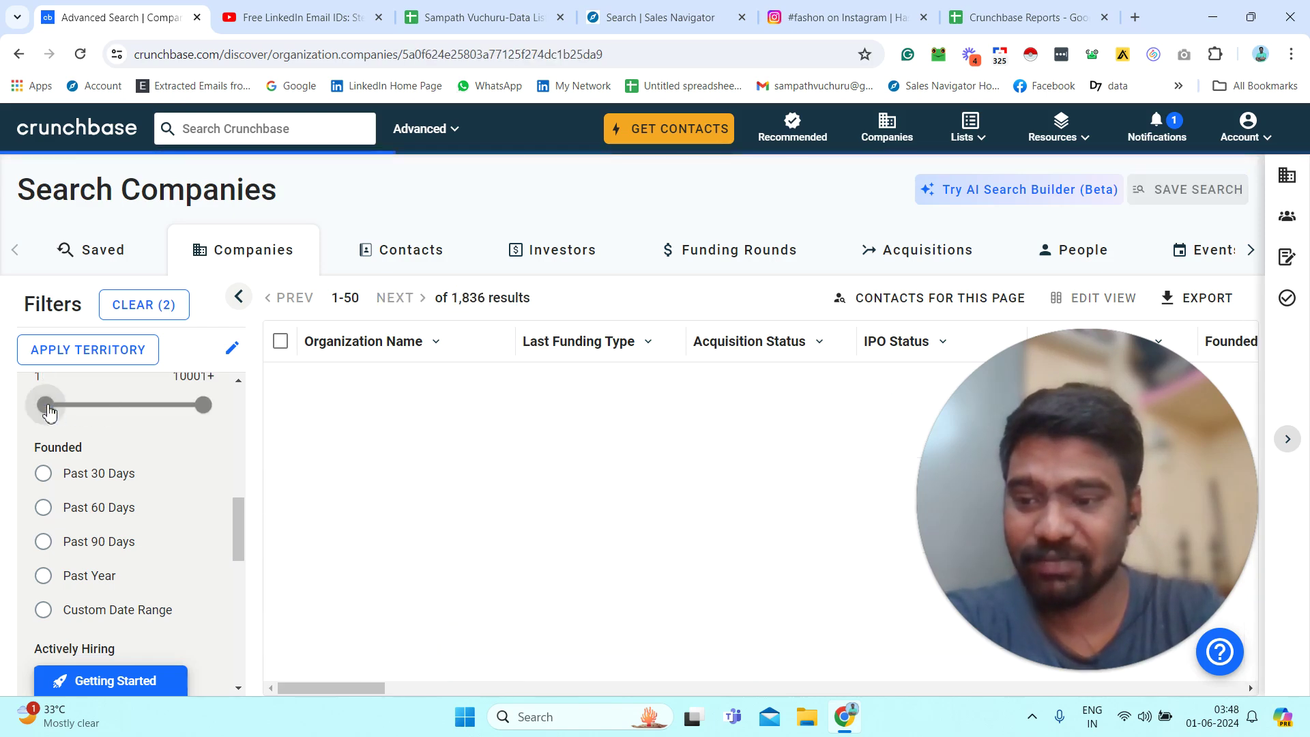
pyautogui.click(200, 412)
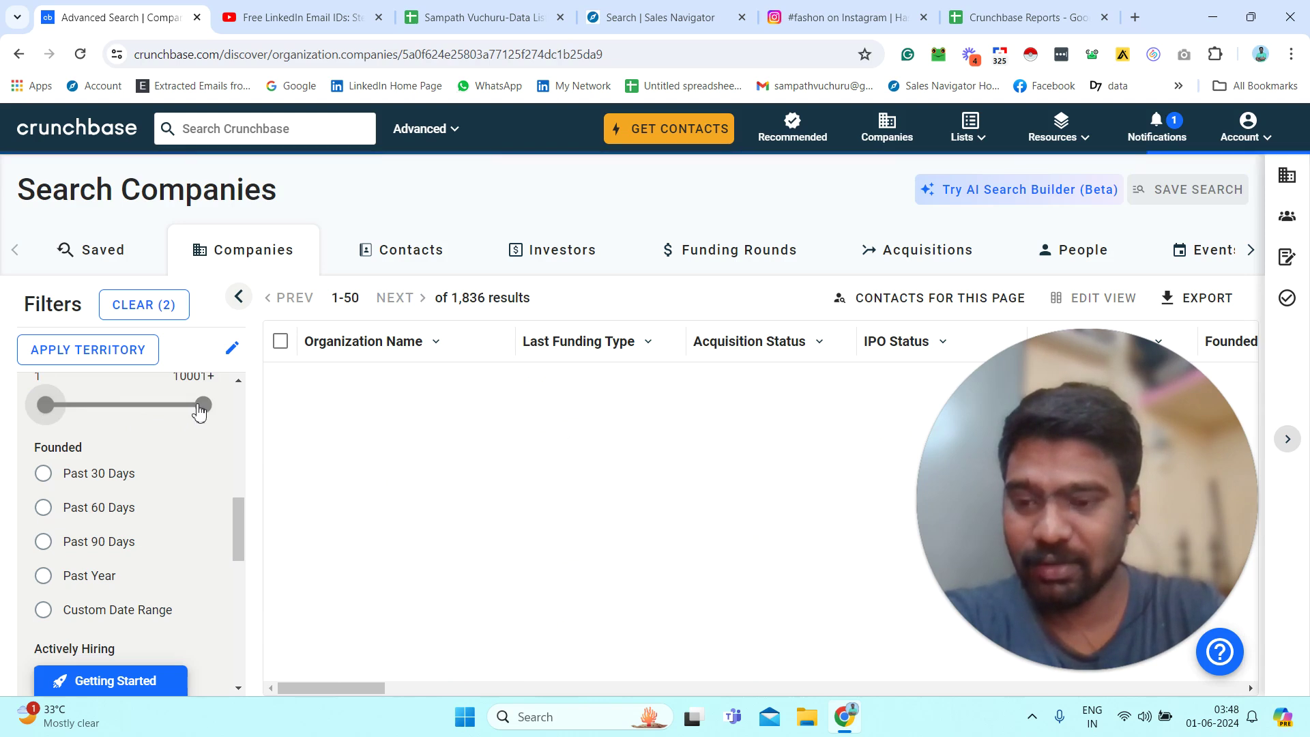
pyautogui.click(109, 408)
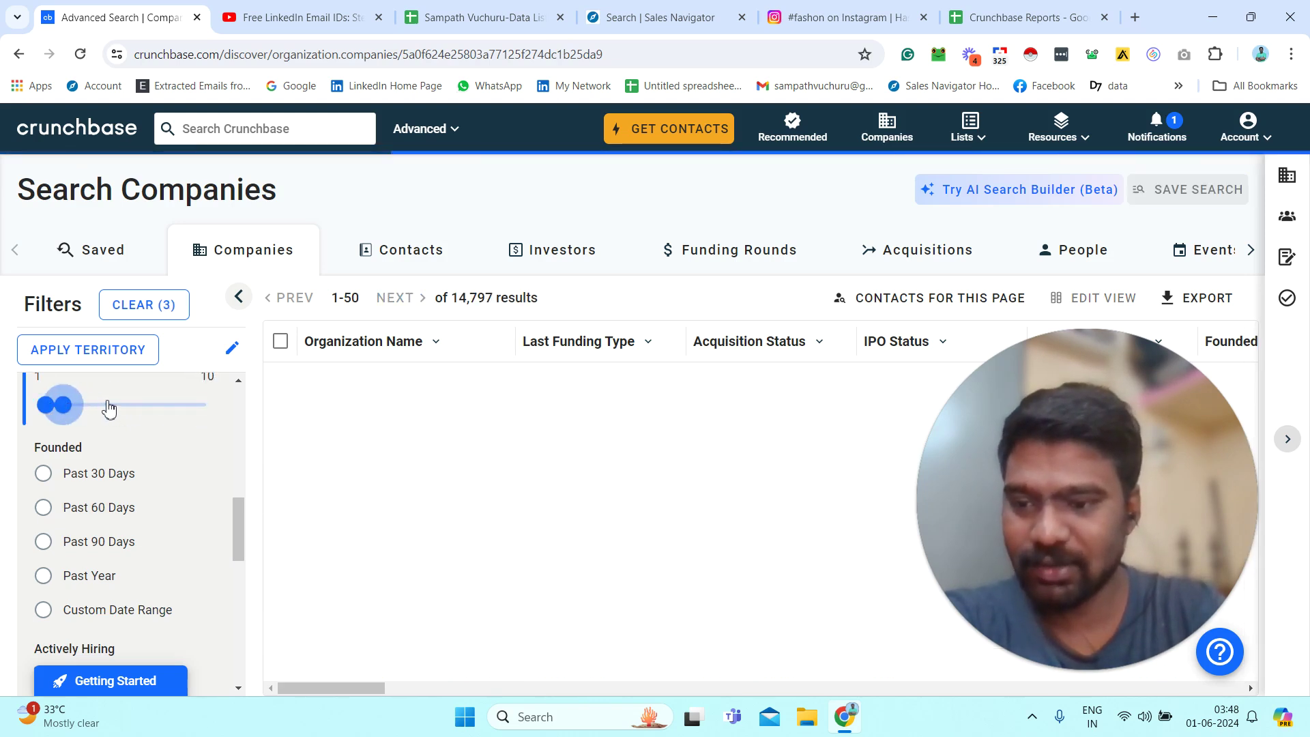
pyautogui.click(121, 408)
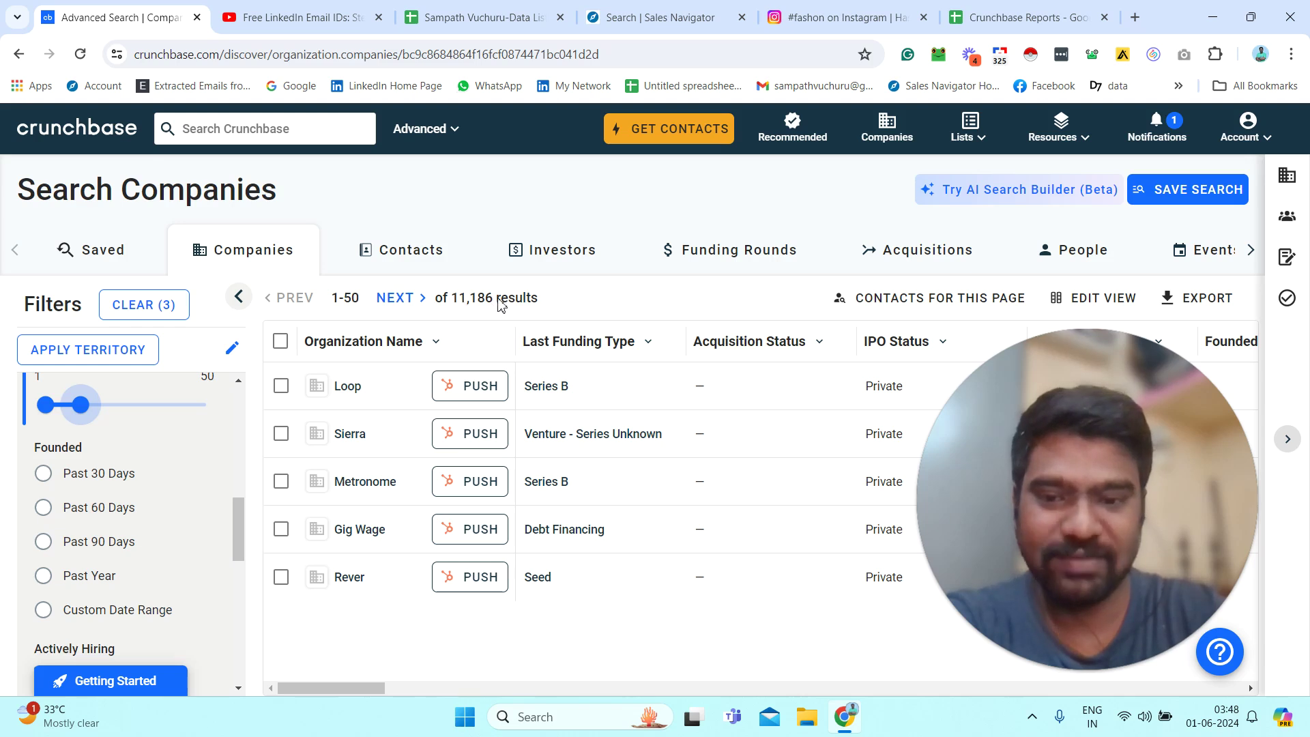
pyautogui.tripleClick(502, 304)
# Expand the Financials filters and restrict the last funding date to Past Year.
pyautogui.scroll(-5, 241, 607)
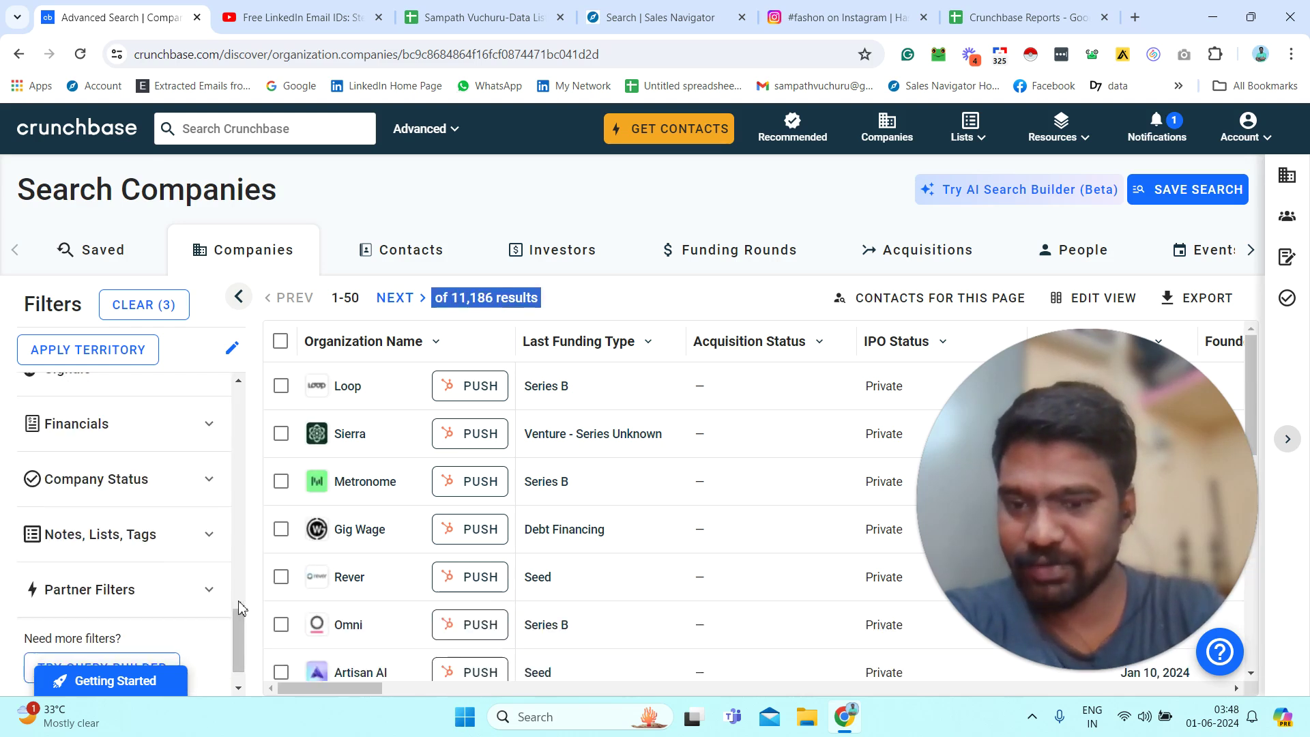
pyautogui.click(211, 430)
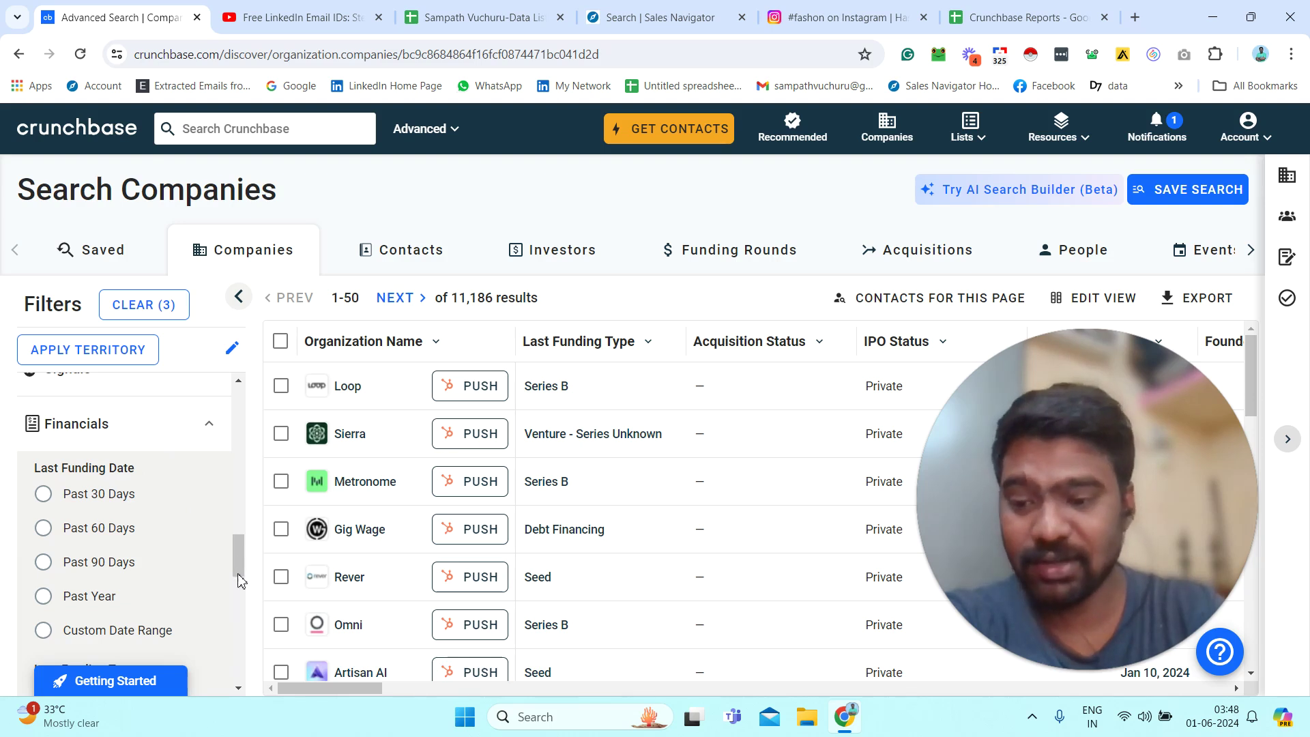
pyautogui.scroll(-3, 82, 587)
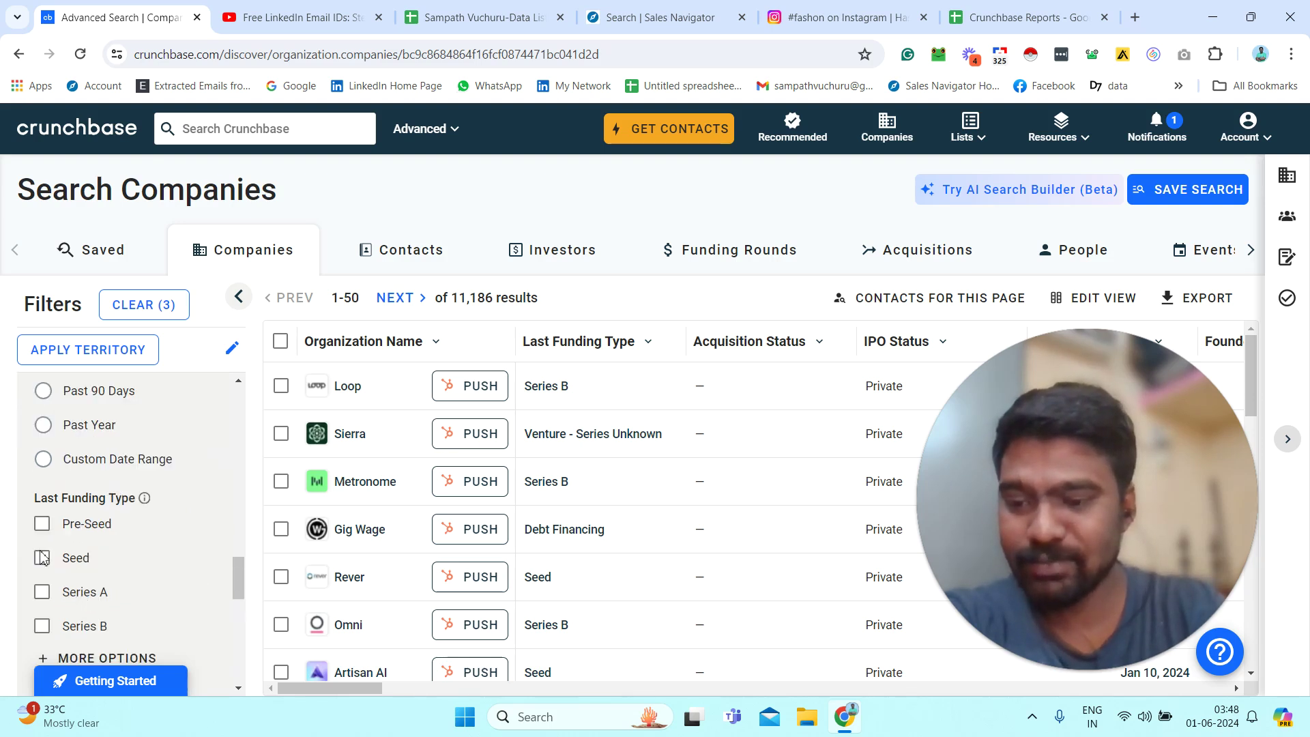
pyautogui.click(62, 430)
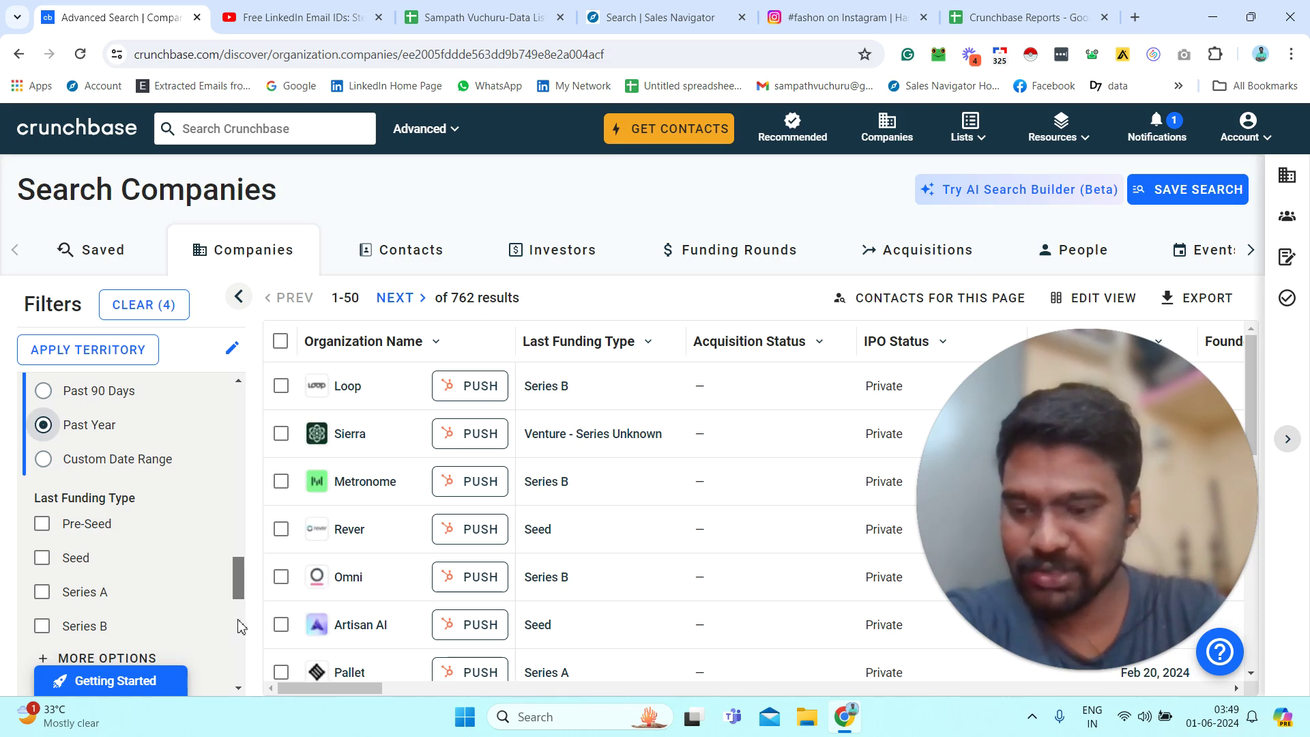
# Look through the remaining Financials filters, from funding amounts and investors to revenue, down to the end of the filter list.
pyautogui.scroll(-4, 241, 627)
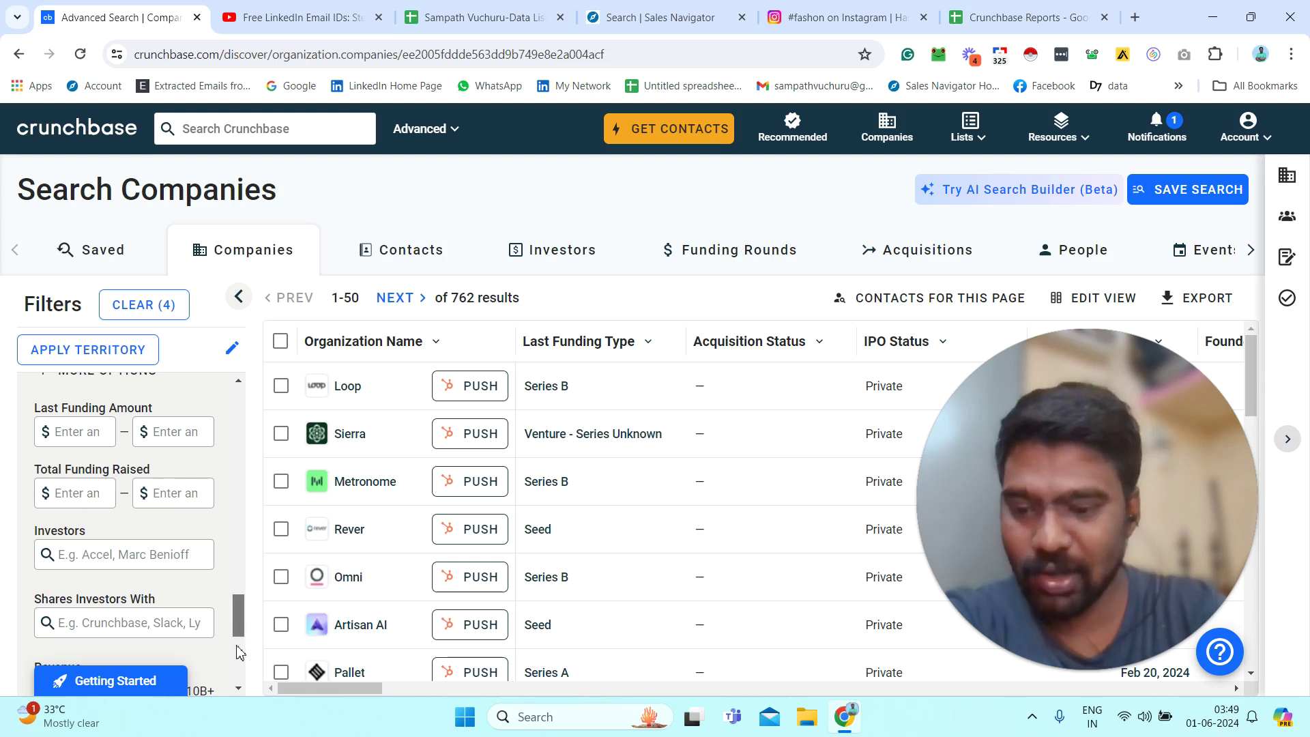
pyautogui.scroll(-1, 236, 668)
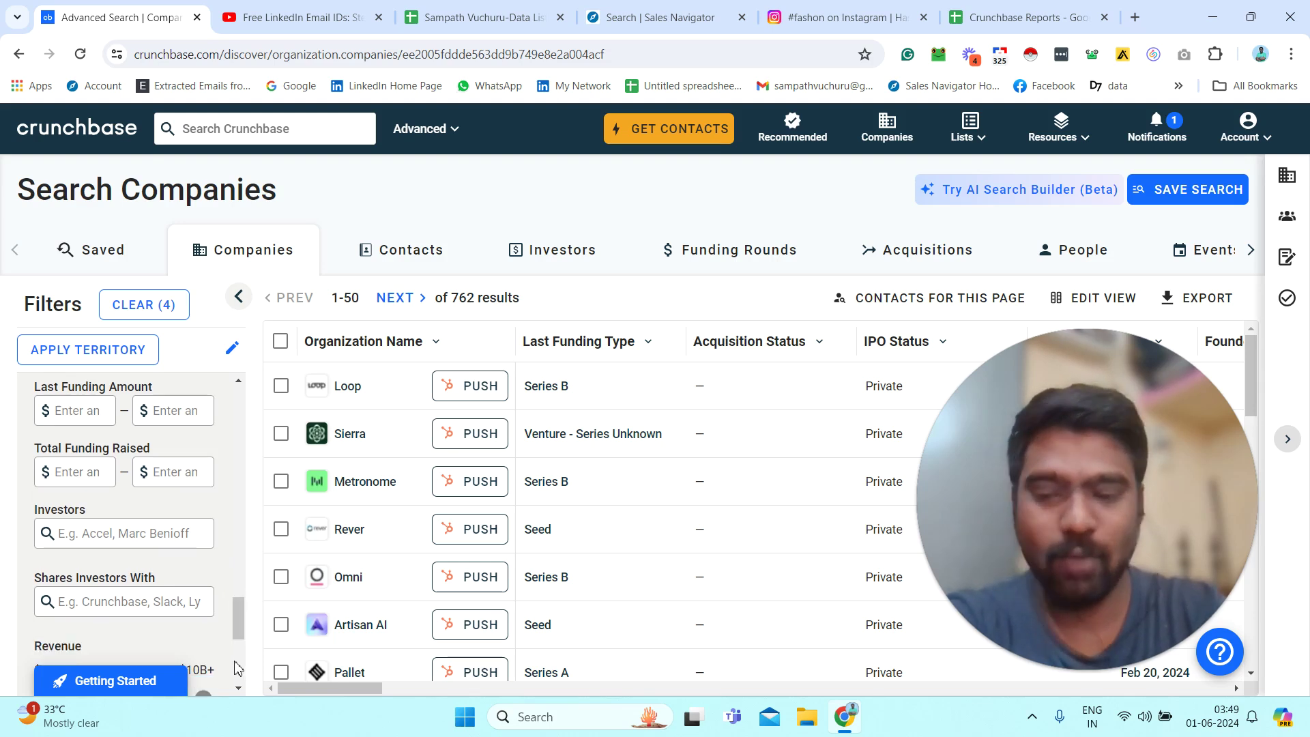
pyautogui.press('End')
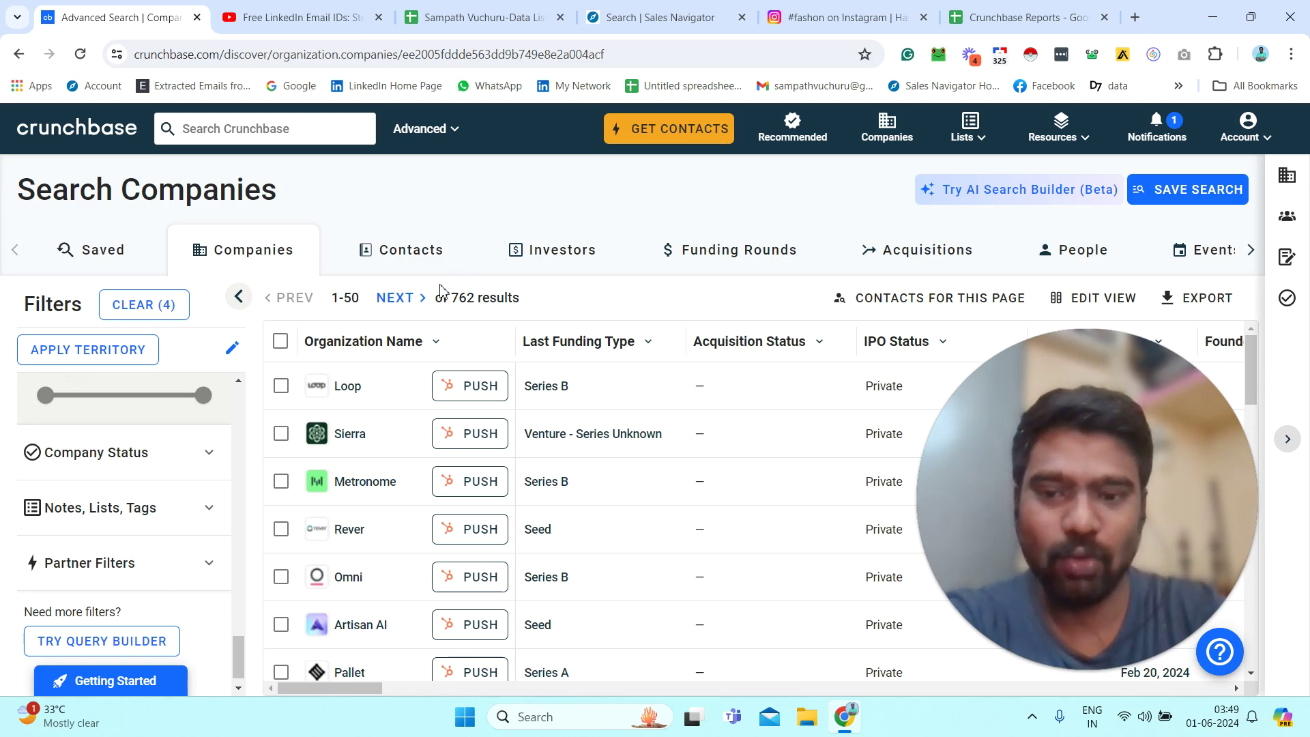
# Highlight the results count and select every company in the filtered results, not just those on this page.
pyautogui.click(402, 297)
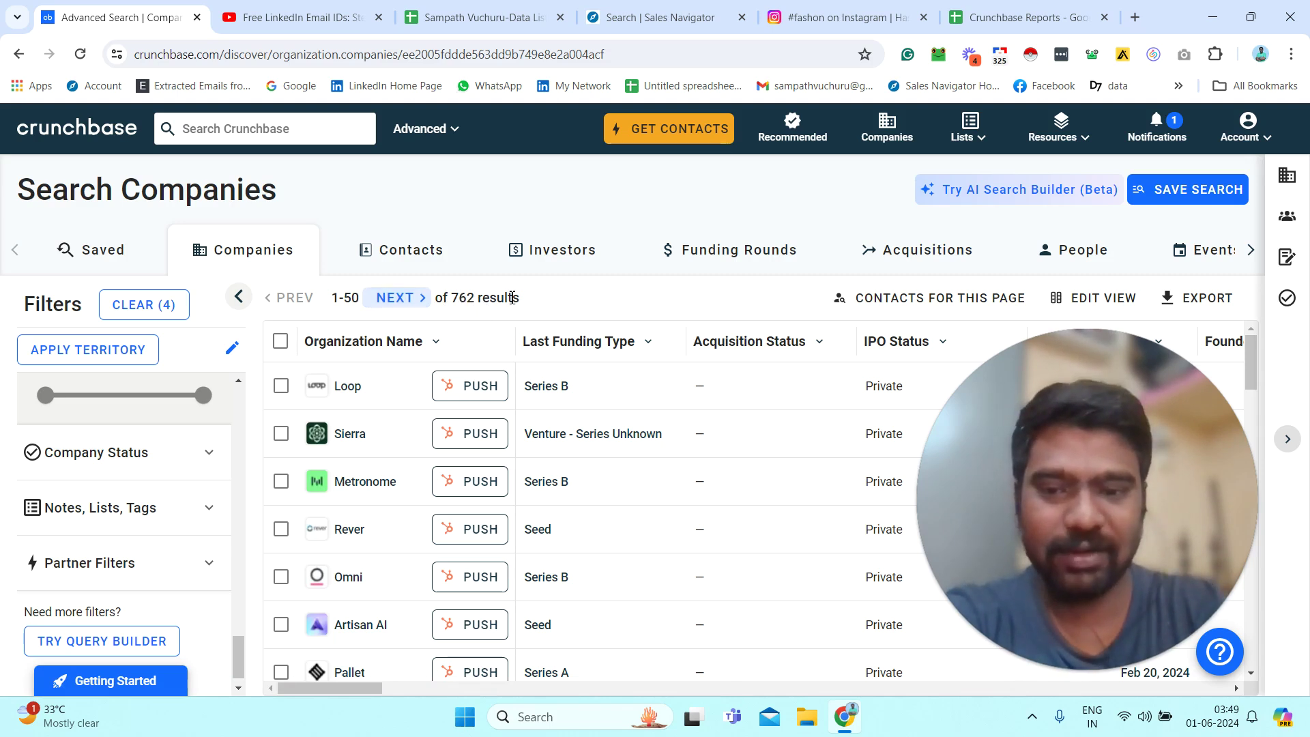
pyautogui.moveTo(435, 298); pyautogui.dragTo(483, 297)
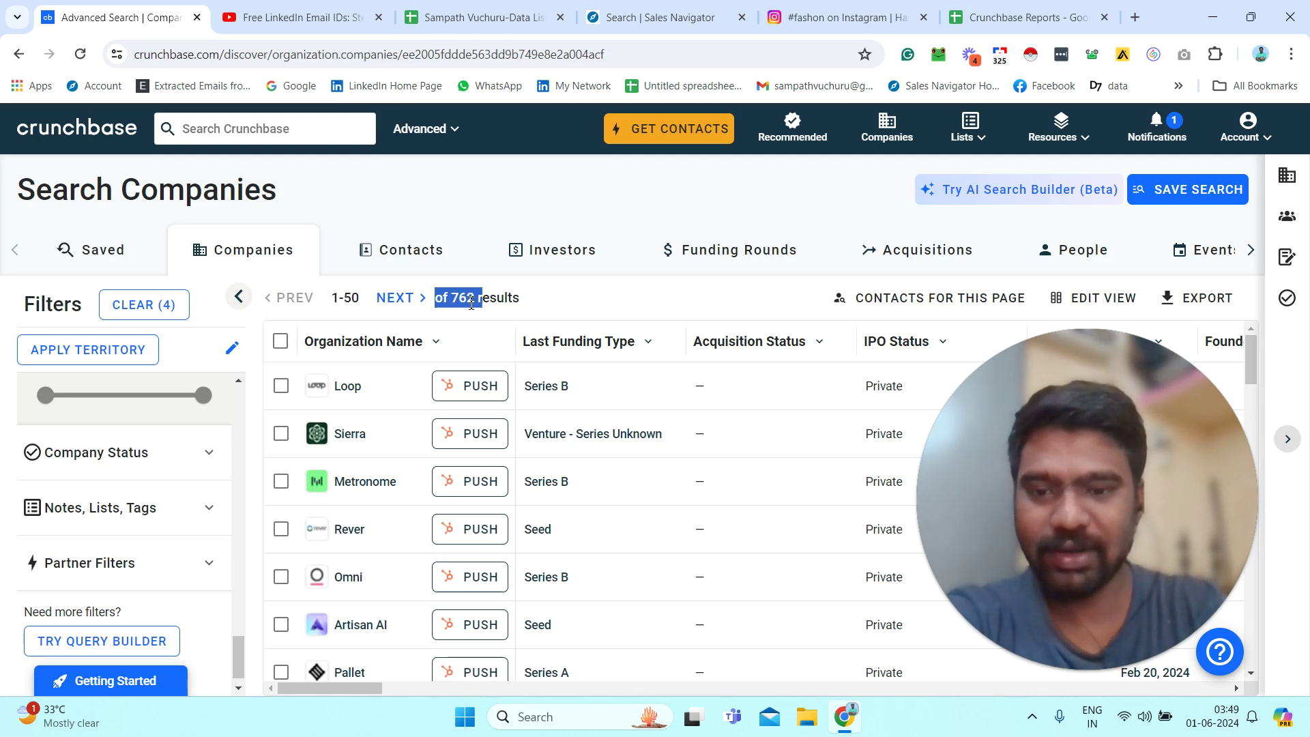
pyautogui.click(280, 343)
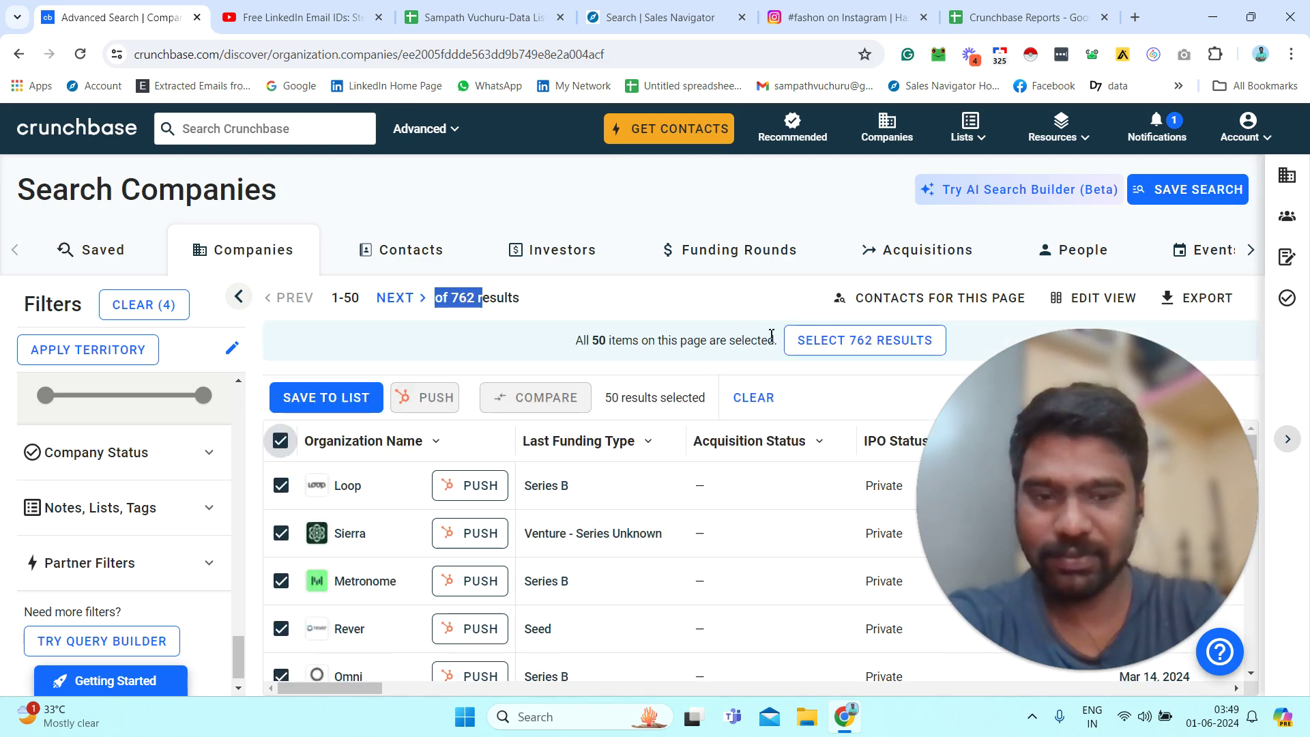
pyautogui.click(849, 341)
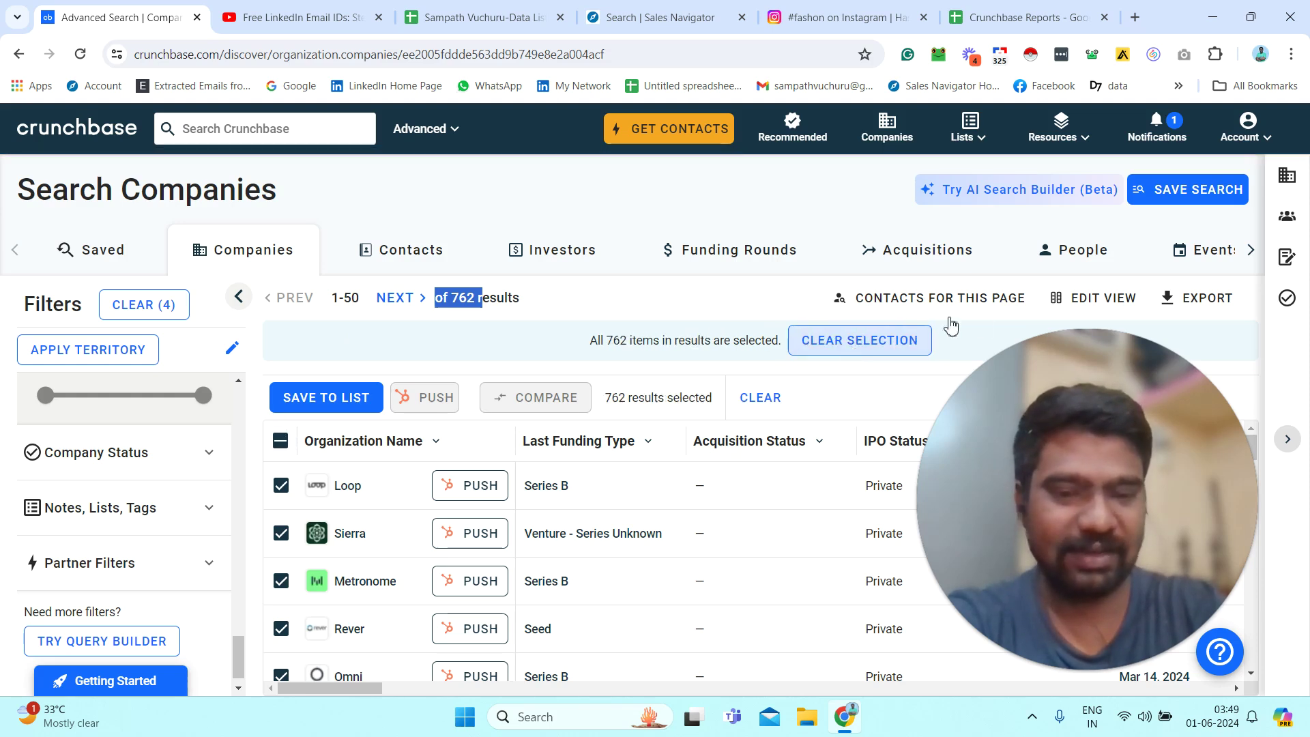
# Review the view's available columns for Basic Info, Industries, Team, Funding and Investors, and close the column editor without changes.
pyautogui.click(1081, 299)
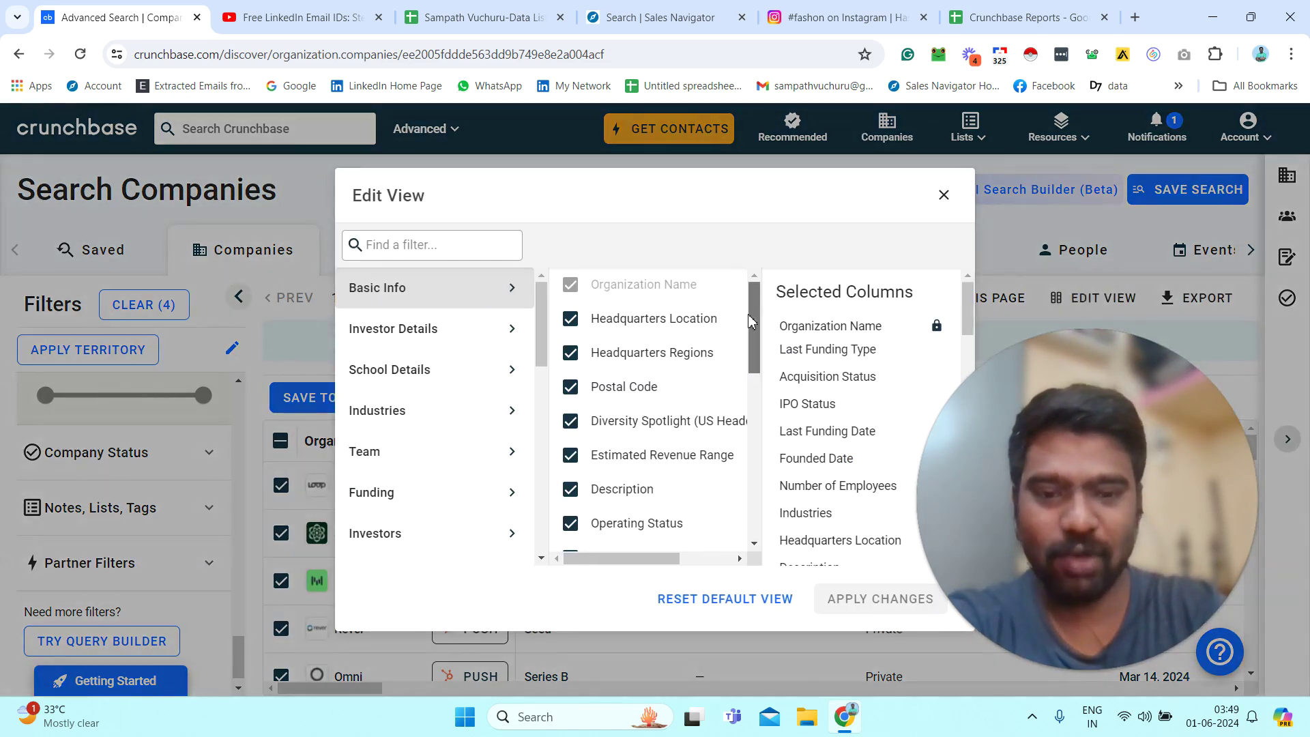
pyautogui.moveTo(751, 320); pyautogui.dragTo(719, 295)
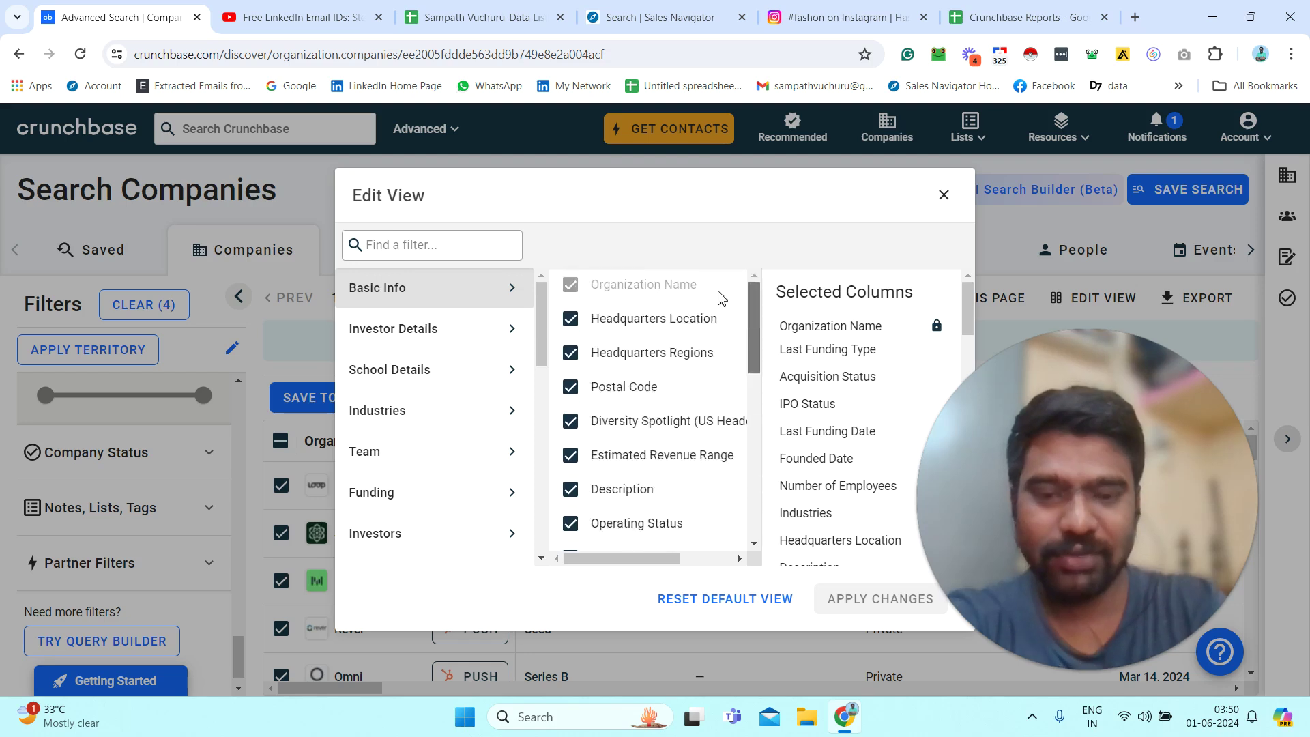
pyautogui.click(462, 336)
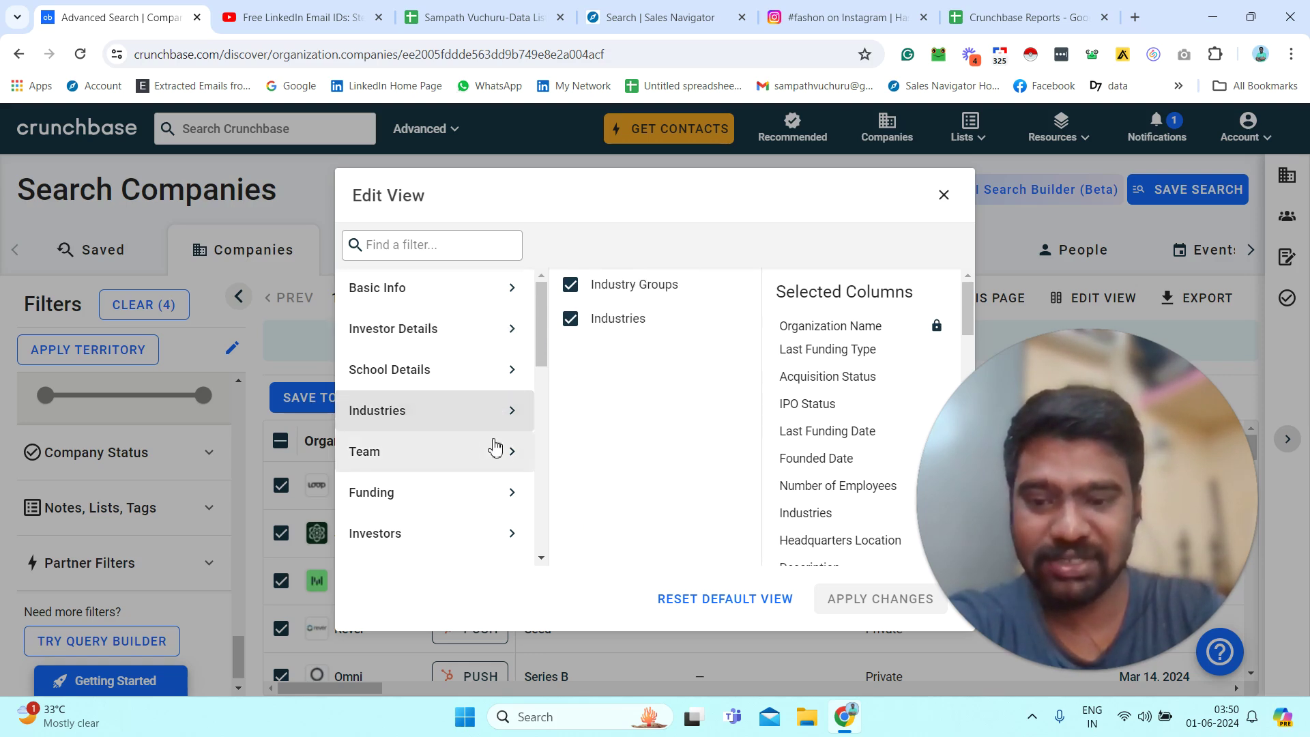
pyautogui.moveTo(508, 443)
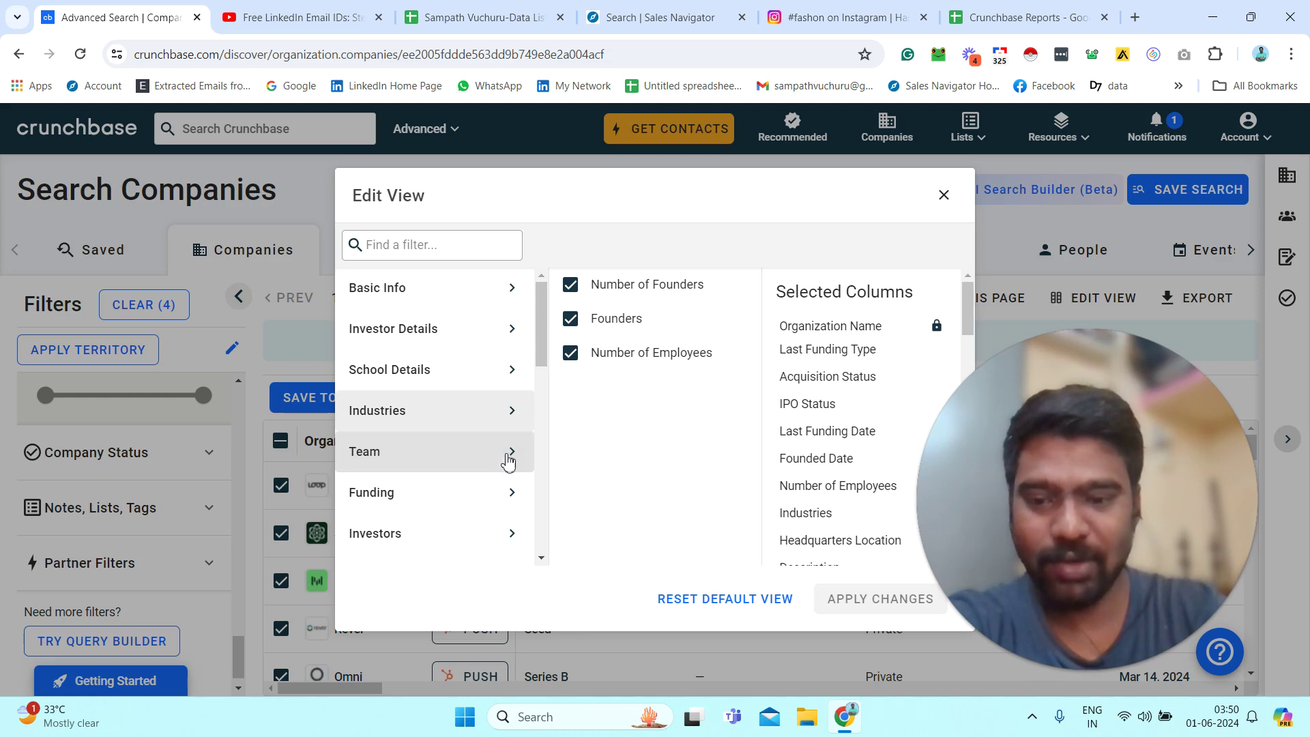
pyautogui.click(483, 502)
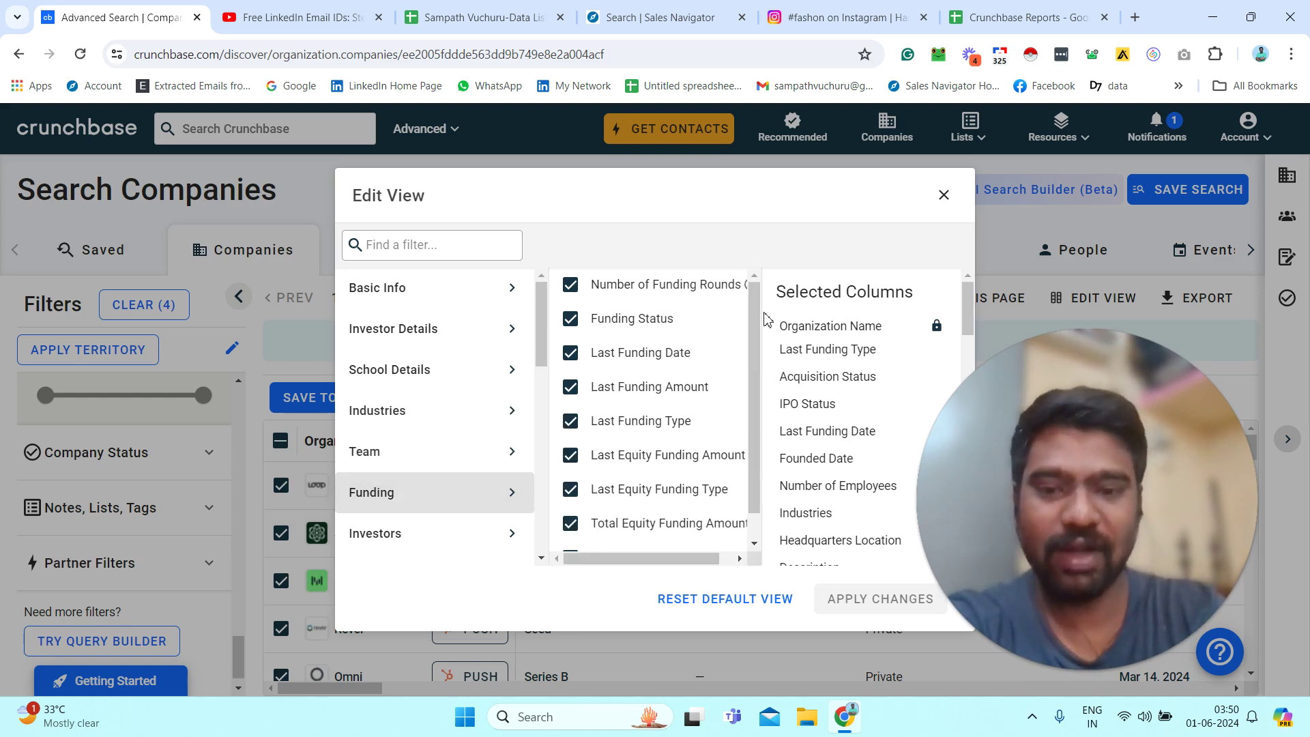
pyautogui.scroll(-1, 755, 342)
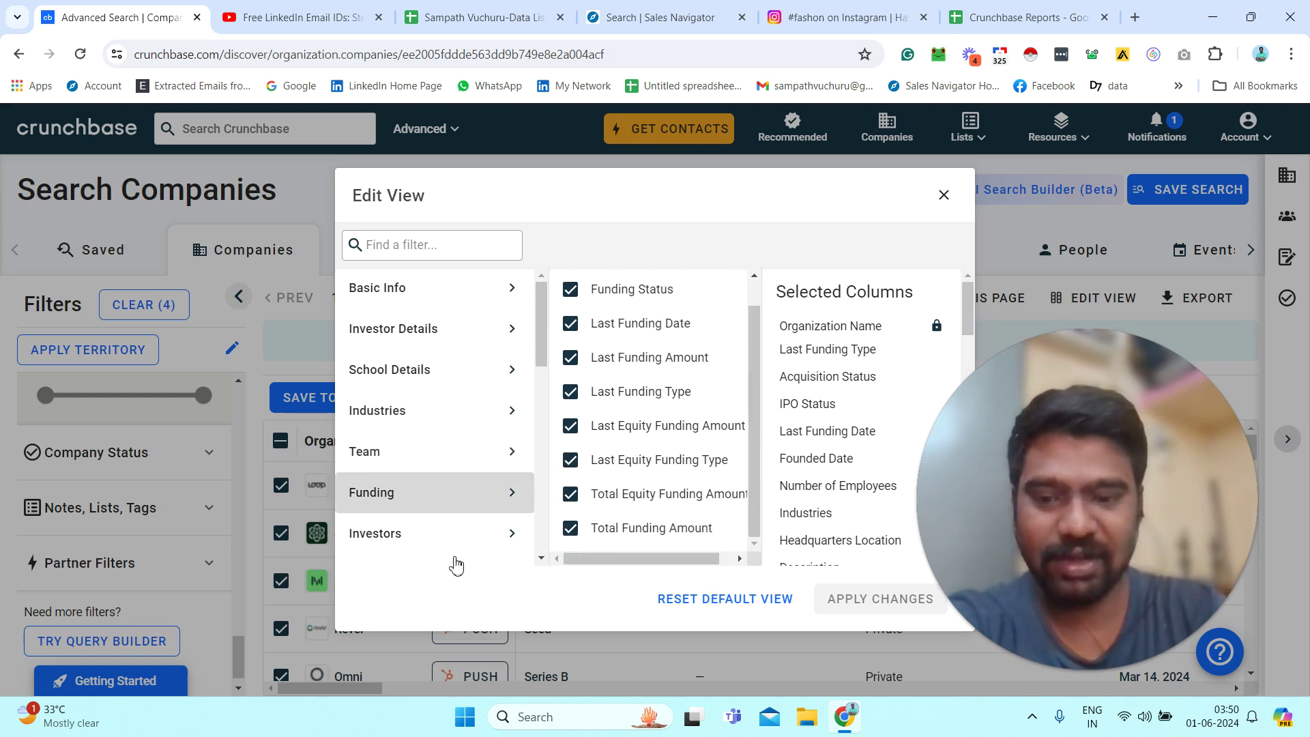
pyautogui.click(410, 543)
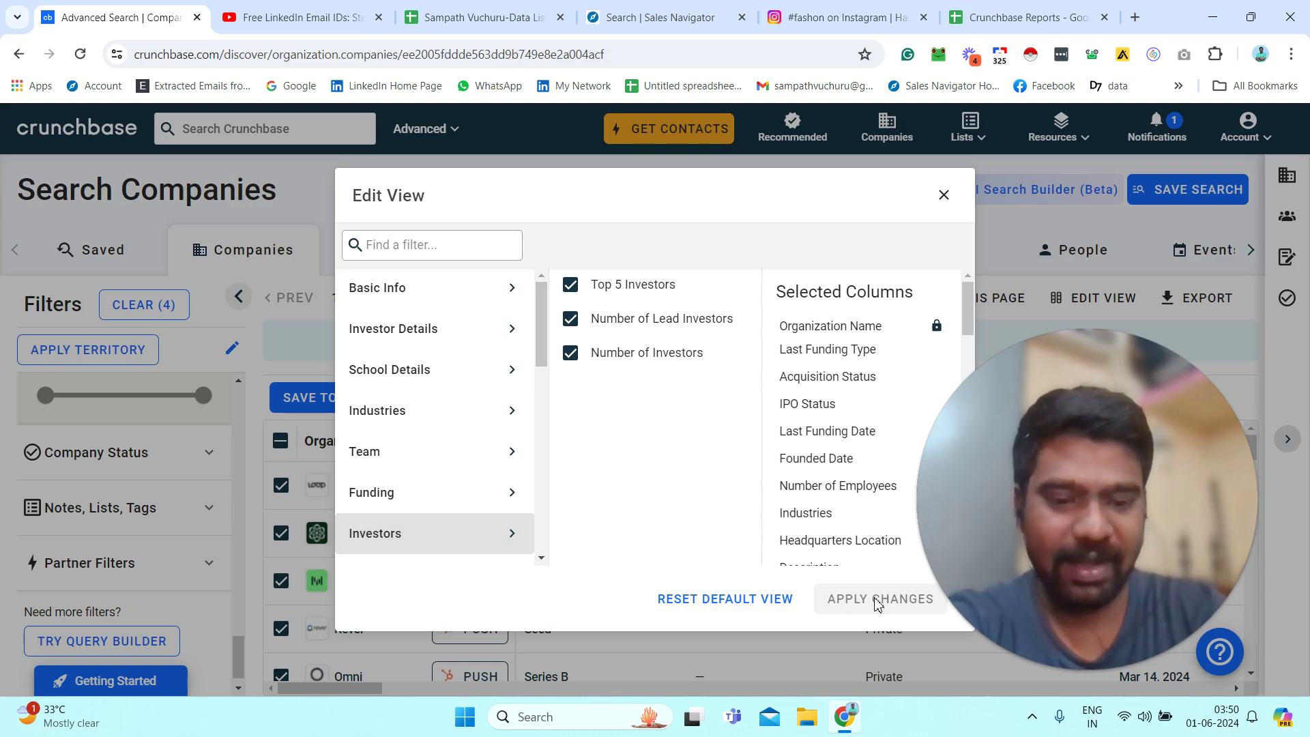
pyautogui.click(944, 195)
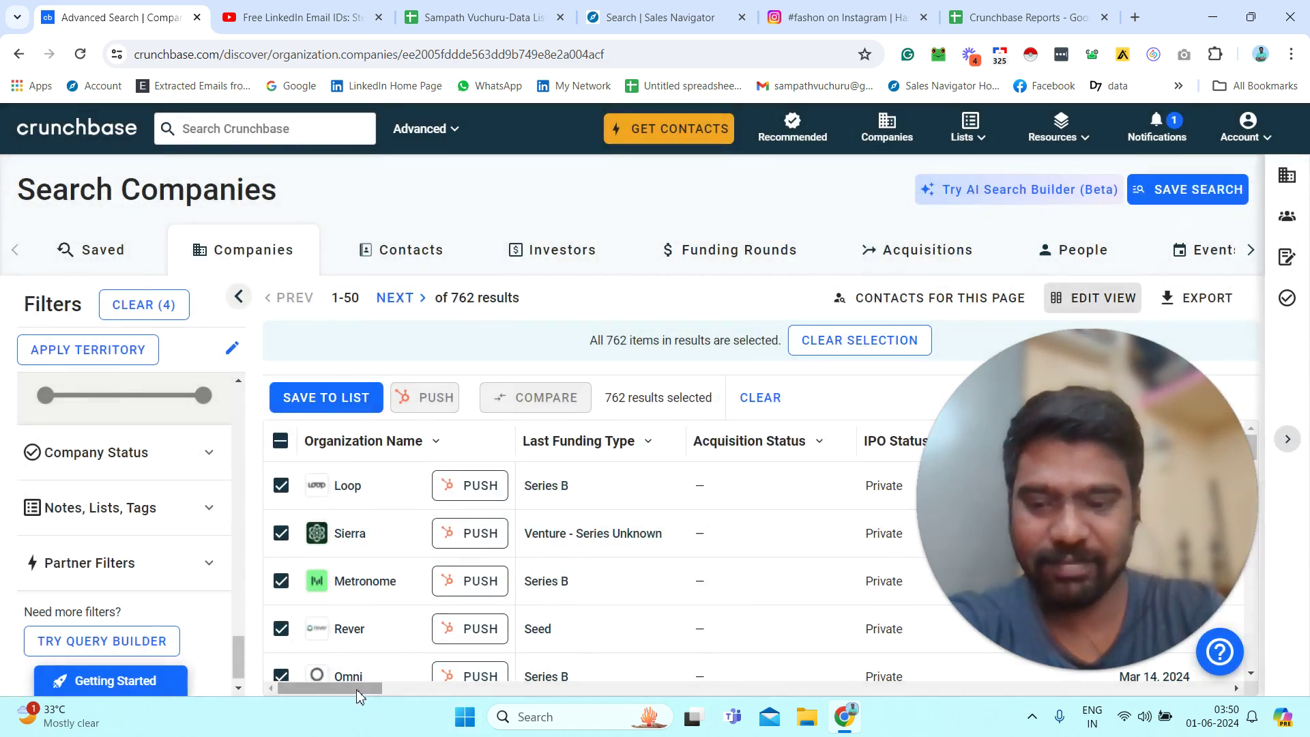
# Open the export options for all selected companies and activate the custom amount field.
pyautogui.moveTo(357, 689)
pyautogui.mouseDown()
pyautogui.moveTo(676, 687)
pyautogui.moveTo(359, 688)
pyautogui.mouseUp()
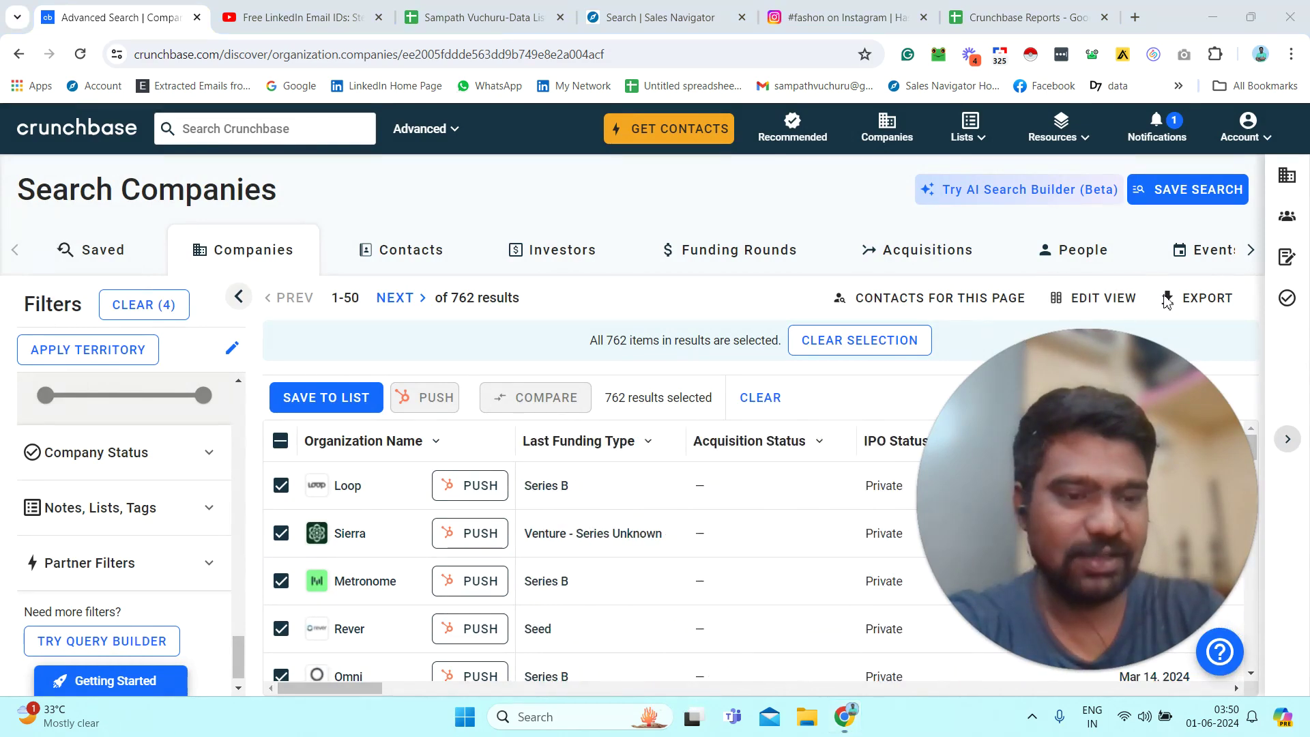
pyautogui.click(1193, 300)
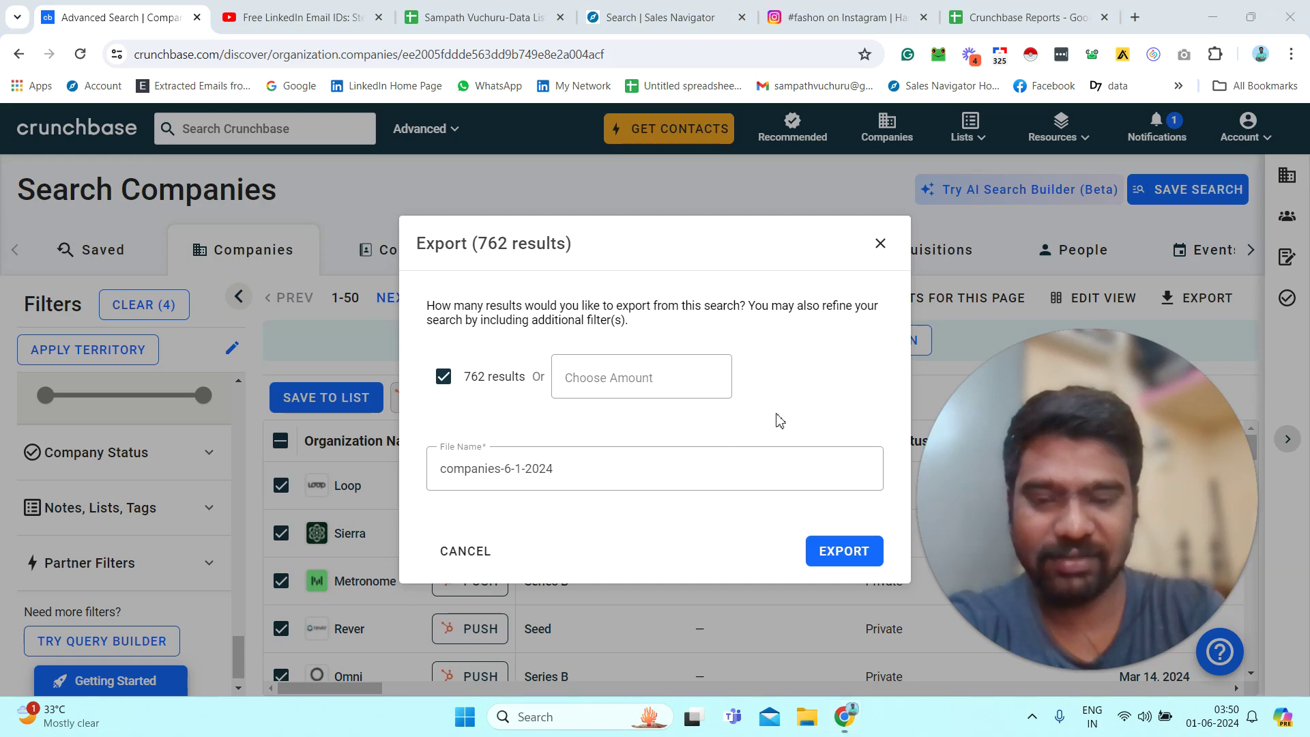
pyautogui.click(585, 376)
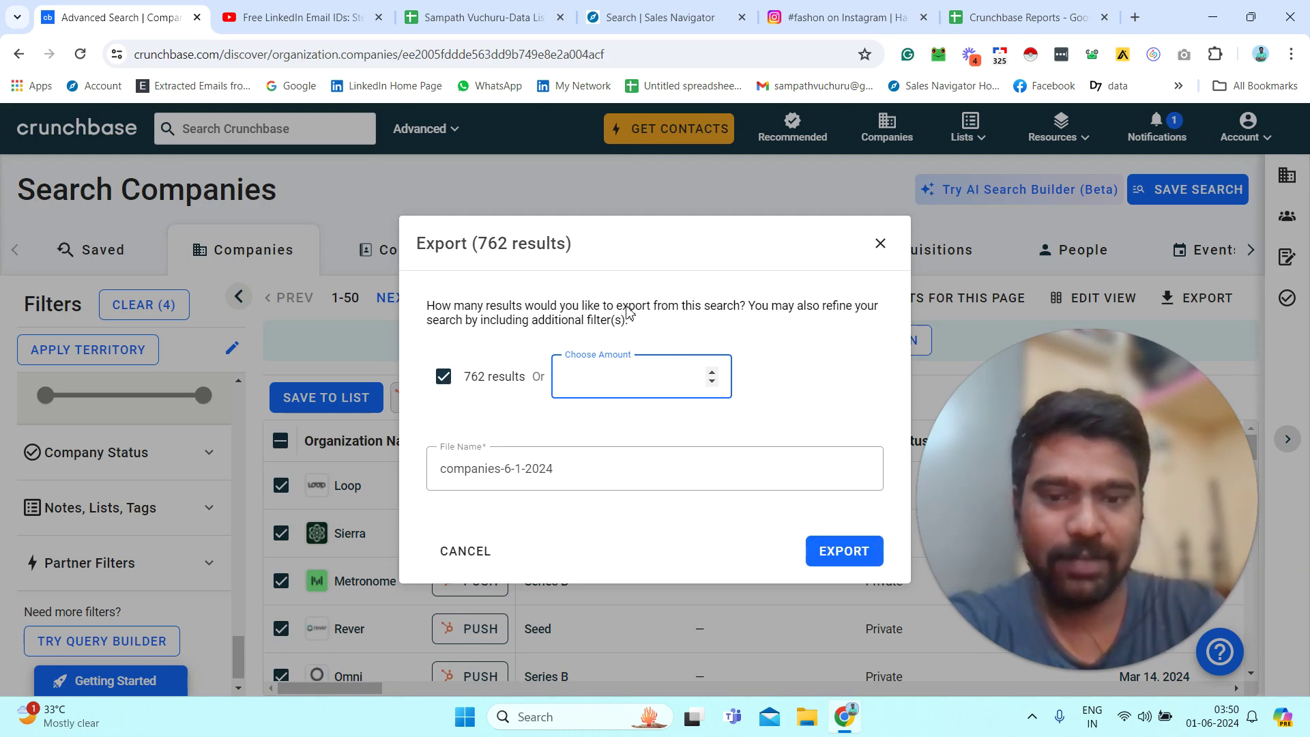
# Switch to the Crunchbase Reports spreadsheet and examine the first header columns, from Organization Name to IPO Status.
pyautogui.click(1067, 8)
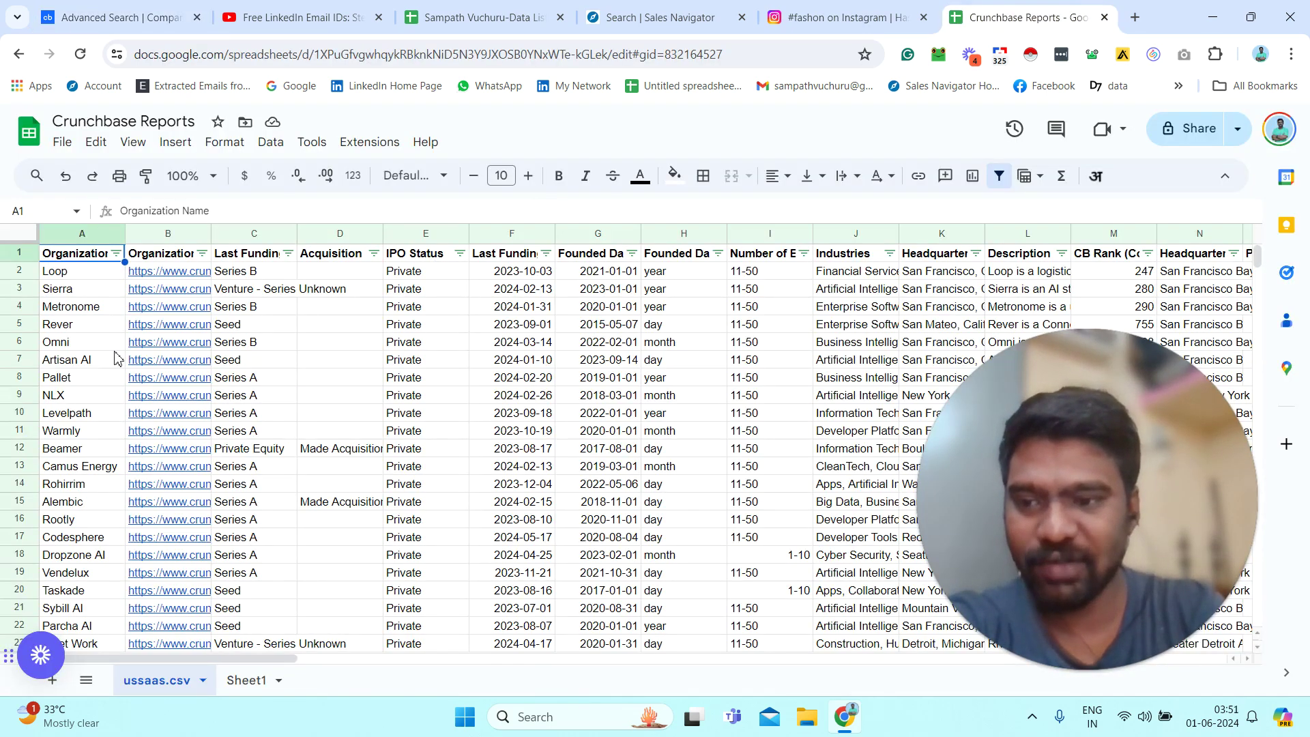
pyautogui.click(109, 344)
pyautogui.click(99, 279)
pyautogui.press('Up')
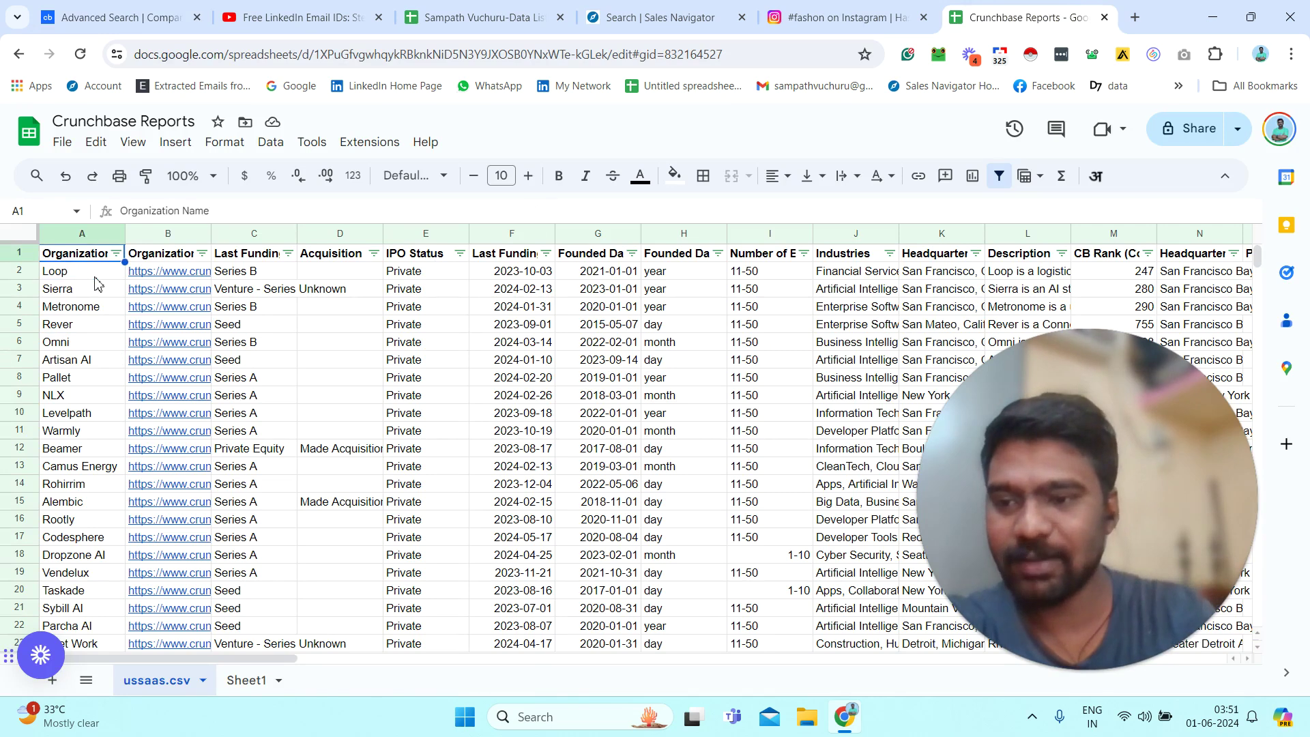
pyautogui.press('Right')
pyautogui.press('Right')
pyautogui.press('Left')
pyautogui.press('Left')
pyautogui.press('Right')
pyautogui.press('Right')
pyautogui.press('Right')
pyautogui.press('Left')
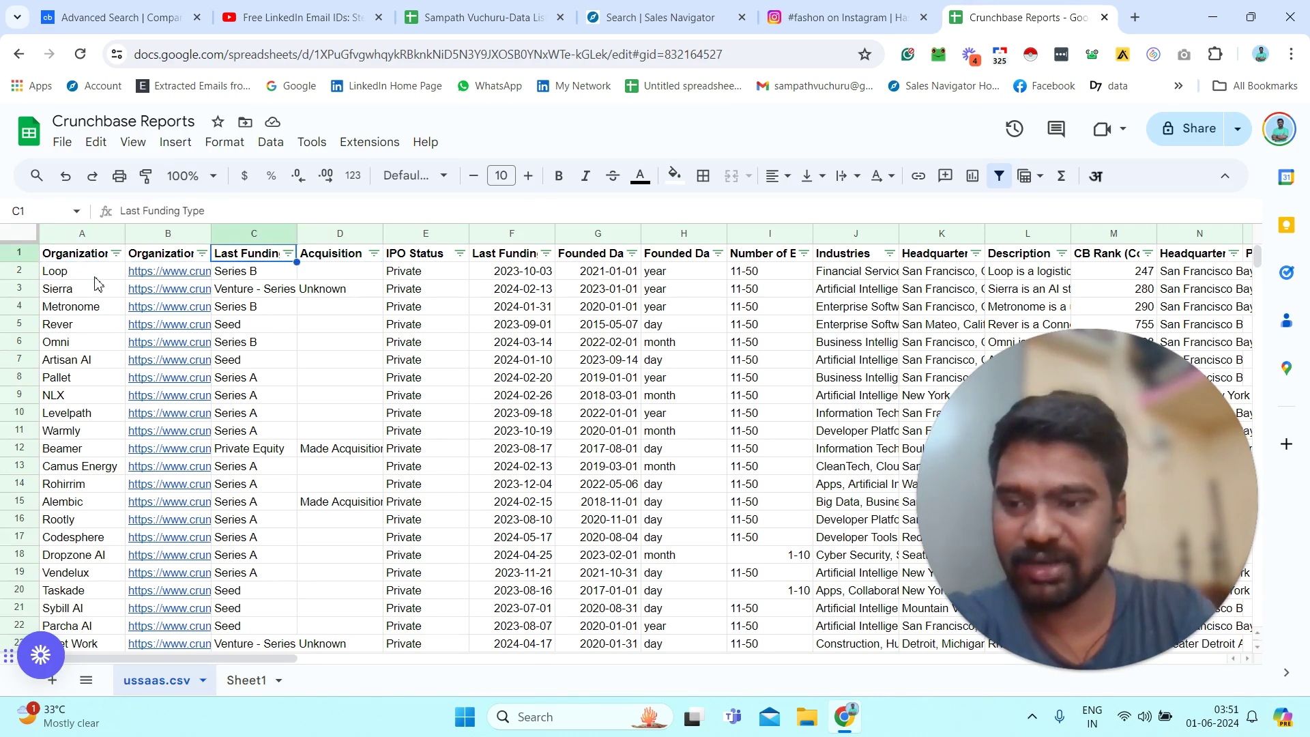
pyautogui.press('Left')
pyautogui.press('Left')
pyautogui.press('Right')
pyautogui.press('Right')
pyautogui.press('Right')
pyautogui.press('Right')
pyautogui.press('Right')
pyautogui.press('Left')
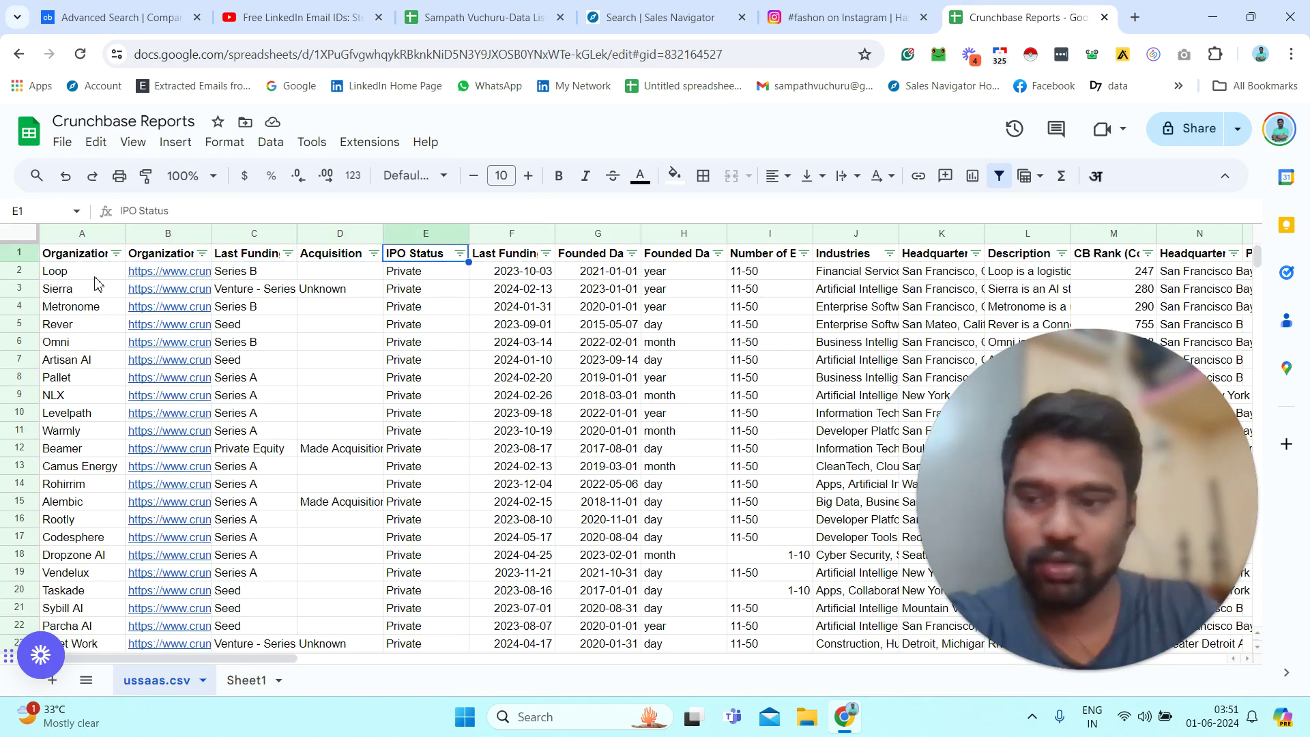
pyautogui.press('Left')
pyautogui.press('Left')
pyautogui.press('Left')
pyautogui.press('Left')
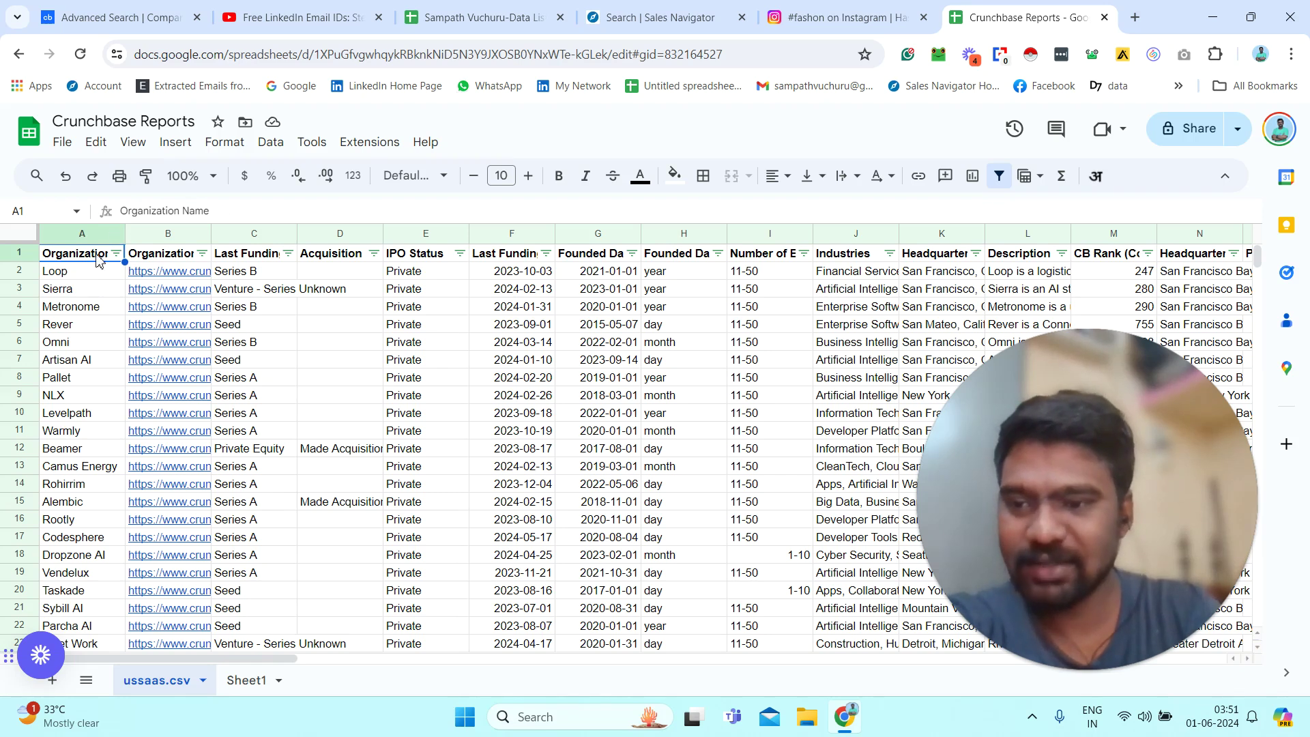
# Go through the header row from Organization Name to Diversity Spotlight, covering founding, employee, industry and headquarters columns.
pyautogui.press('Right')
pyautogui.press('Right')
pyautogui.press('Right')
pyautogui.press('Right')
pyautogui.press('Right')
pyautogui.press('Right')
pyautogui.press('Right')
pyautogui.press('Right')
pyautogui.press('Right')
pyautogui.press('Right')
pyautogui.press('Right')
pyautogui.press('Right')
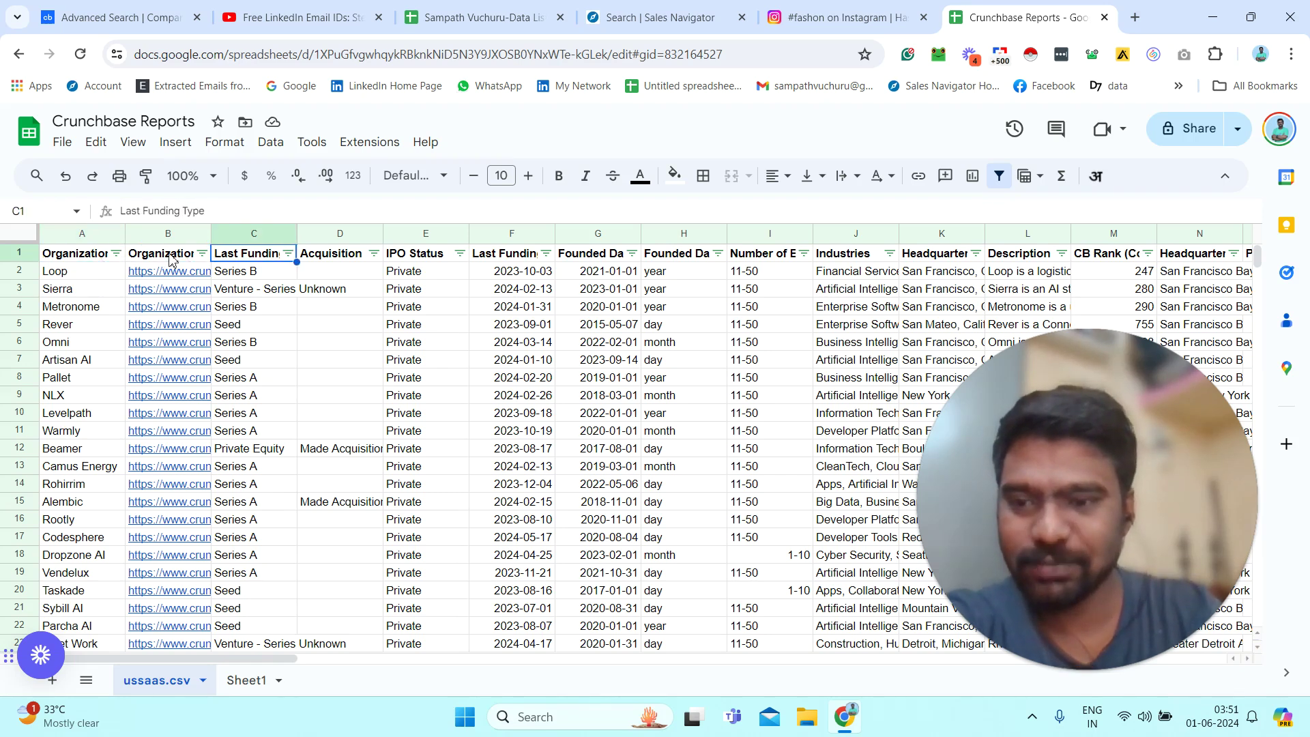
pyautogui.press('Right')
pyautogui.press('Right')
pyautogui.press('Right')
pyautogui.press('Right')
pyautogui.press('Right')
pyautogui.press('Right')
pyautogui.press('Right')
pyautogui.press('Right')
pyautogui.press('Right')
pyautogui.press('Right')
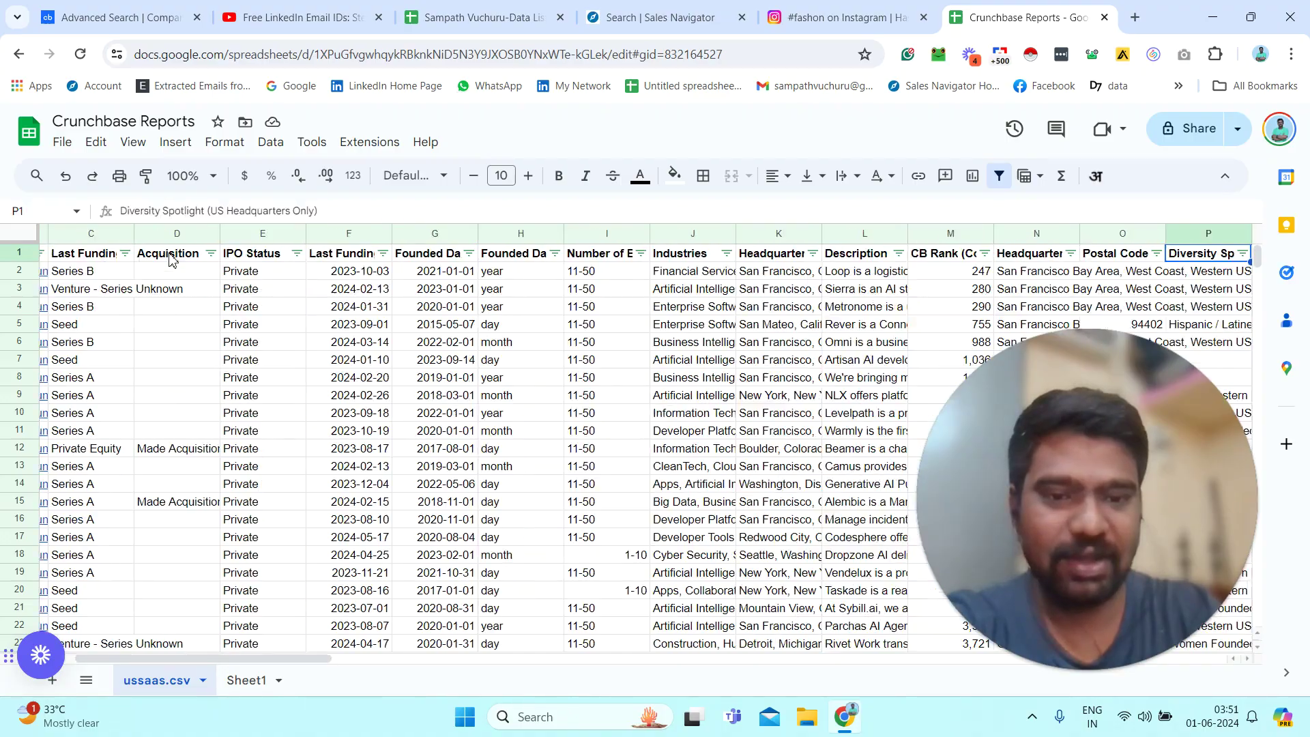
# Examine the headers past Diversity Spotlight, focusing on the Website, Twitter, Facebook and LinkedIn columns.
pyautogui.press('Right')
pyautogui.press('Right')
pyautogui.press('Right')
pyautogui.press('Right')
pyautogui.press('Right')
pyautogui.press('Right')
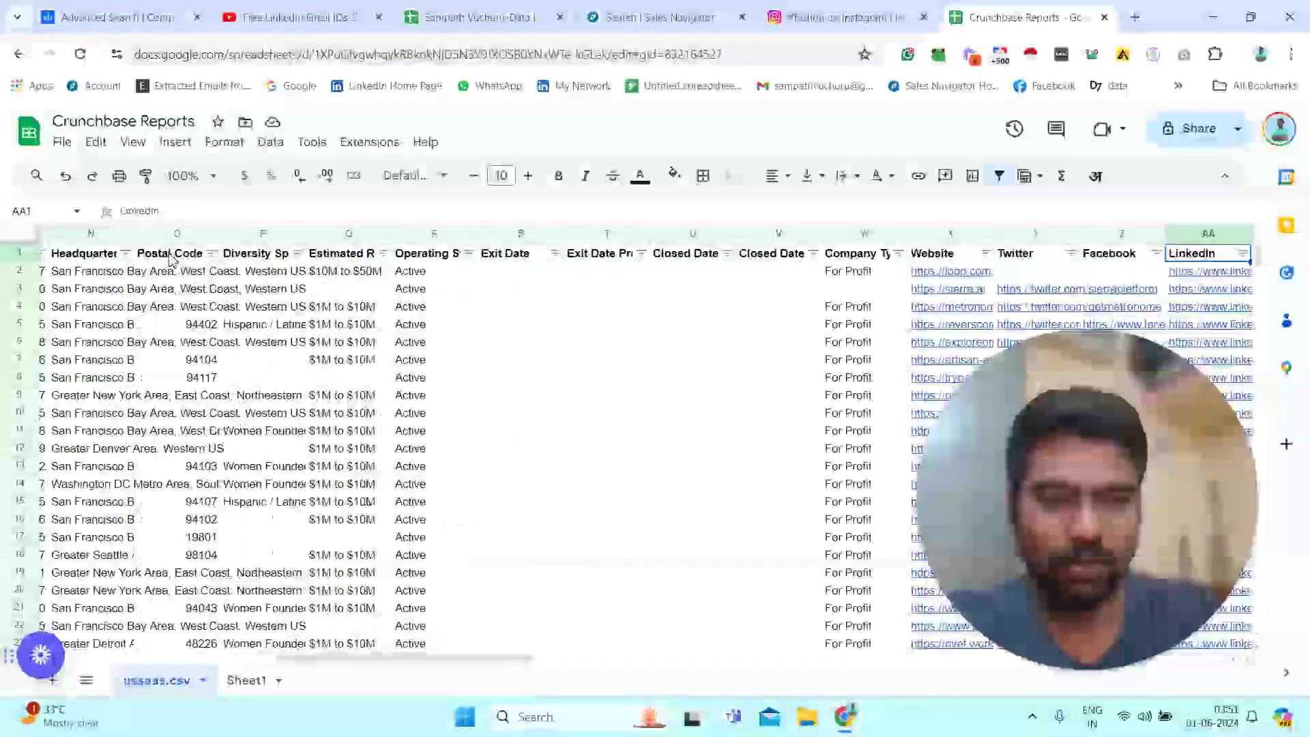
pyautogui.press('Left')
pyautogui.press('Left')
pyautogui.press('Left')
pyautogui.press('Left')
pyautogui.press('Left')
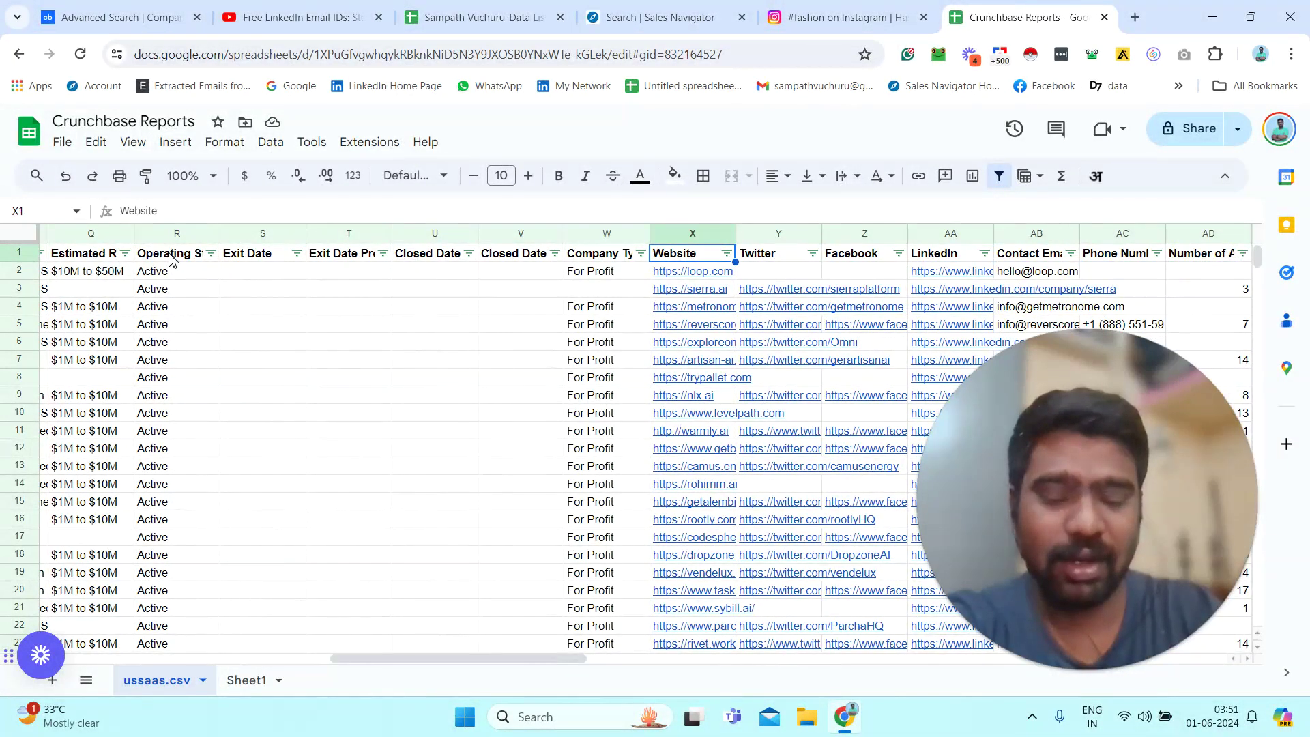
pyautogui.press('Right')
pyautogui.press('Right')
pyautogui.press('Right')
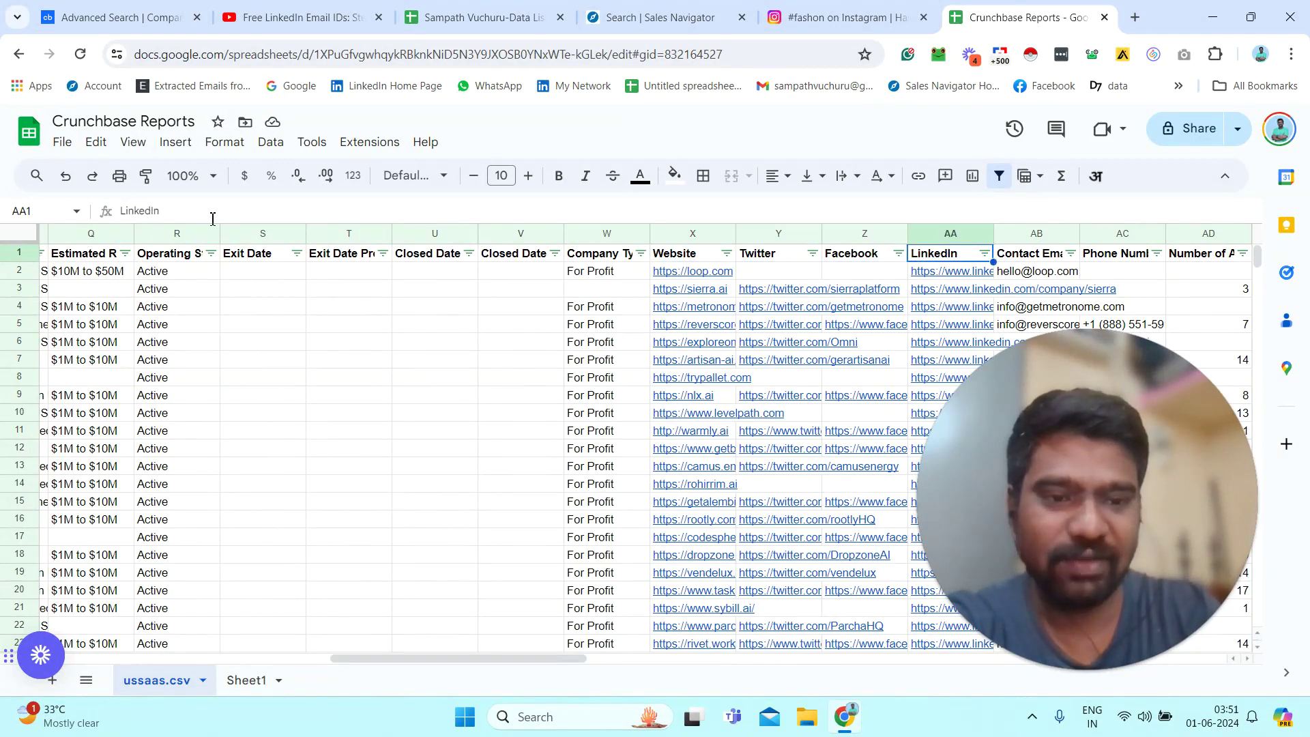
# Examine the contact email and phone number columns and continue along the header row to Founders.
pyautogui.press('Right')
pyautogui.press('Right')
pyautogui.press('Right')
pyautogui.press('Left')
pyautogui.press('Left')
pyautogui.press('Right')
pyautogui.press('Right')
pyautogui.press('Right')
pyautogui.press('Right')
pyautogui.press('Right')
pyautogui.press('Right')
pyautogui.press('Right')
pyautogui.press('Right')
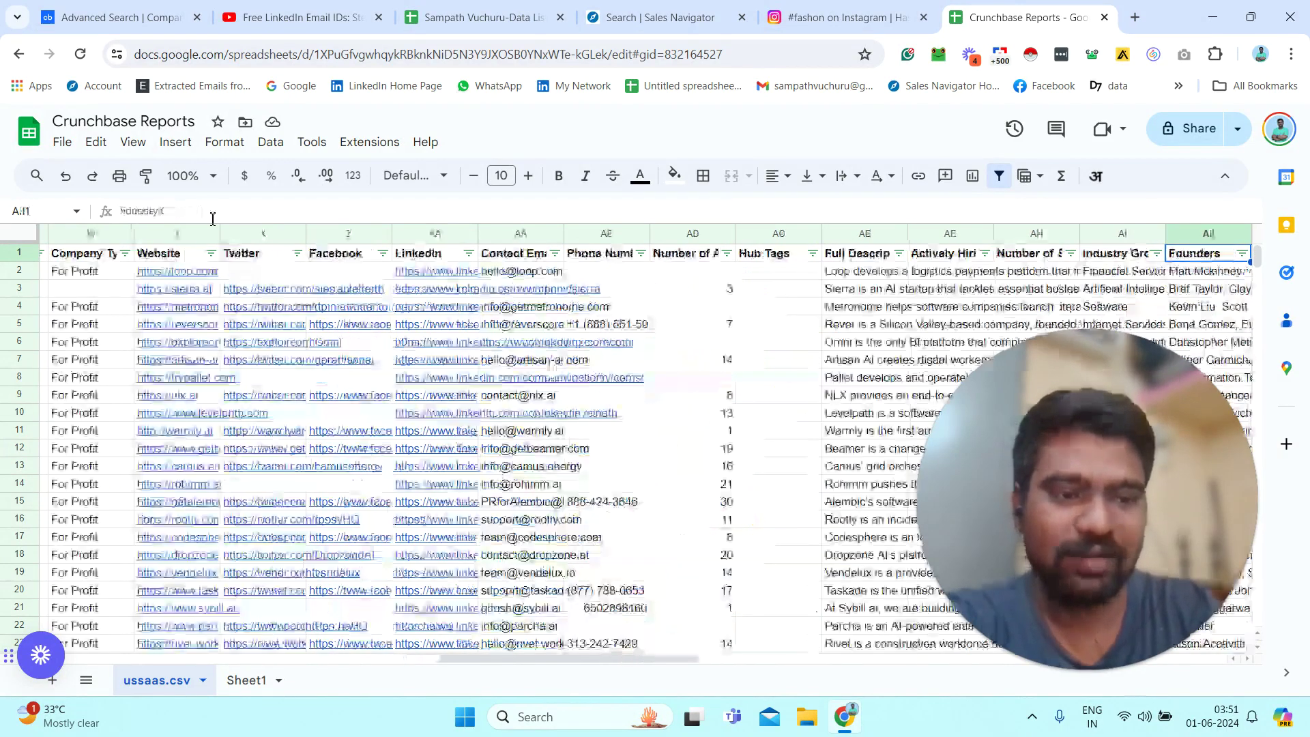
# Compare the headers around Founders with the last funding and Total Funding Amount columns, going back and forth between them.
pyautogui.press('Left')
pyautogui.press('Left')
pyautogui.press('Left')
pyautogui.press('Left')
pyautogui.press('Left')
pyautogui.press('Left')
pyautogui.press('Right')
pyautogui.press('Right')
pyautogui.press('Right')
pyautogui.press('Right')
pyautogui.press('Right')
pyautogui.press('Right')
pyautogui.press('Right')
pyautogui.press('Right')
pyautogui.press('Right')
pyautogui.press('Right')
pyautogui.press('Right')
pyautogui.press('Right')
pyautogui.press('Right')
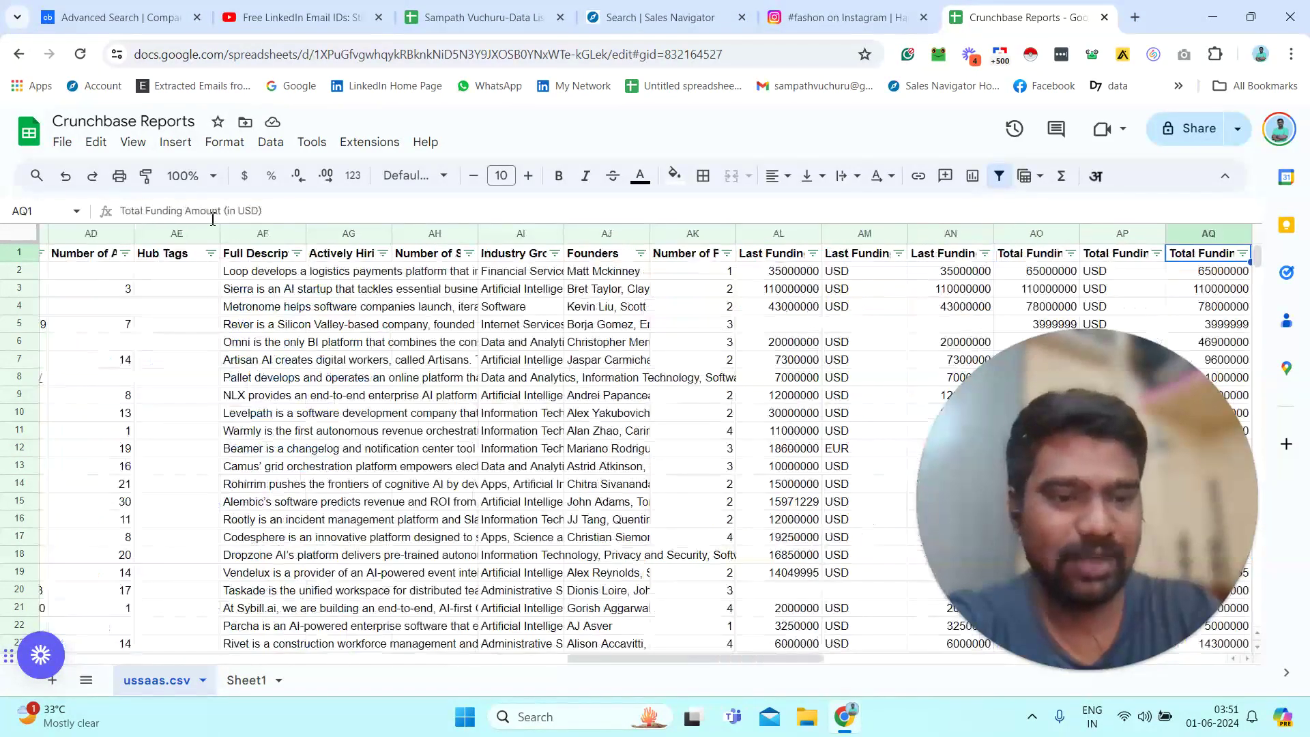
pyautogui.press('Left')
pyautogui.press('Left')
pyautogui.press('Left')
pyautogui.press('Left')
pyautogui.press('Left')
pyautogui.press('Left')
pyautogui.press('Left')
pyautogui.press('Left')
pyautogui.press('Right')
pyautogui.press('Right')
pyautogui.press('Right')
pyautogui.press('Right')
pyautogui.press('Right')
pyautogui.press('Right')
pyautogui.press('Right')
pyautogui.press('Right')
pyautogui.press('Right')
pyautogui.press('Right')
pyautogui.press('Right')
pyautogui.press('Right')
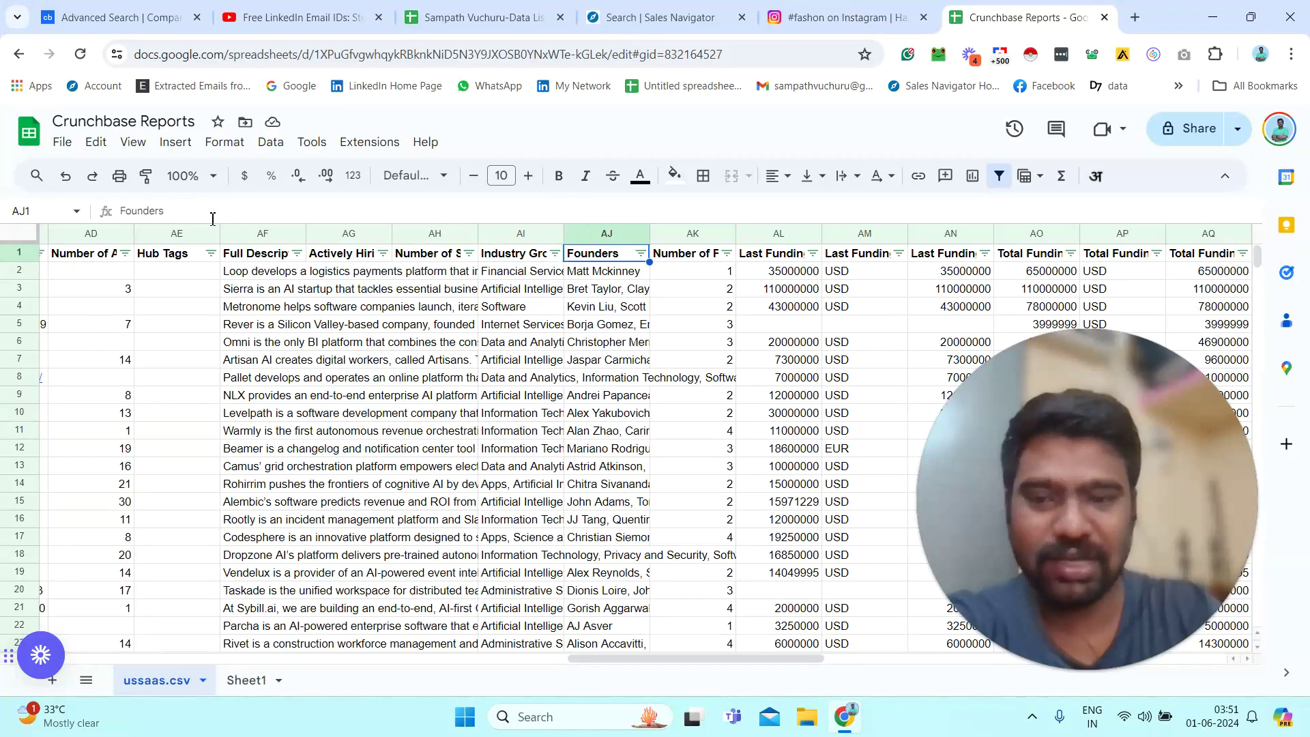
# Review the investor, funding status and equity funding headers through to the empty columns at the end of the data.
pyautogui.press('Right')
pyautogui.press('Right')
pyautogui.press('Right')
pyautogui.press('Right')
pyautogui.press('Right')
pyautogui.press('Right')
pyautogui.press('Right')
pyautogui.press('Right')
pyautogui.press('Right')
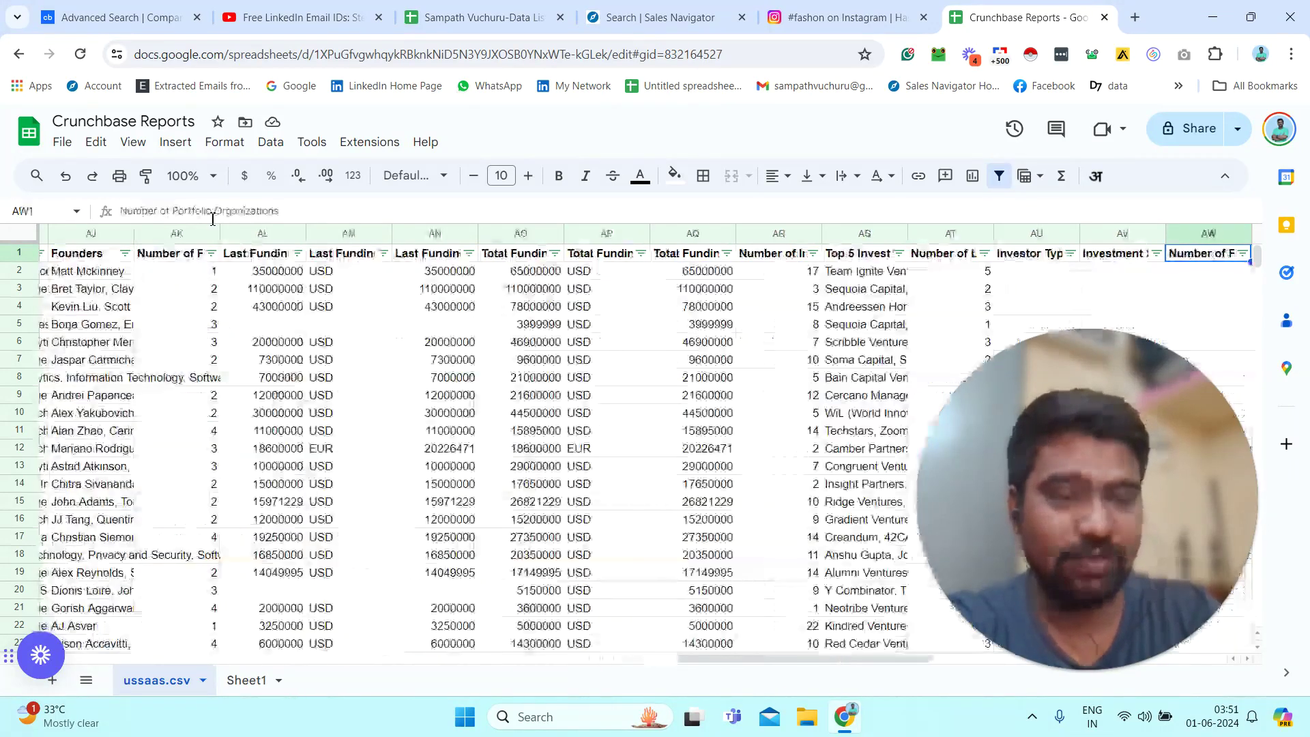
pyautogui.press('Right')
pyautogui.press('Right')
pyautogui.press('Right')
pyautogui.press('Right')
pyautogui.press('Right')
pyautogui.press('Right')
pyautogui.press('Right')
pyautogui.press('Right')
pyautogui.press('Right')
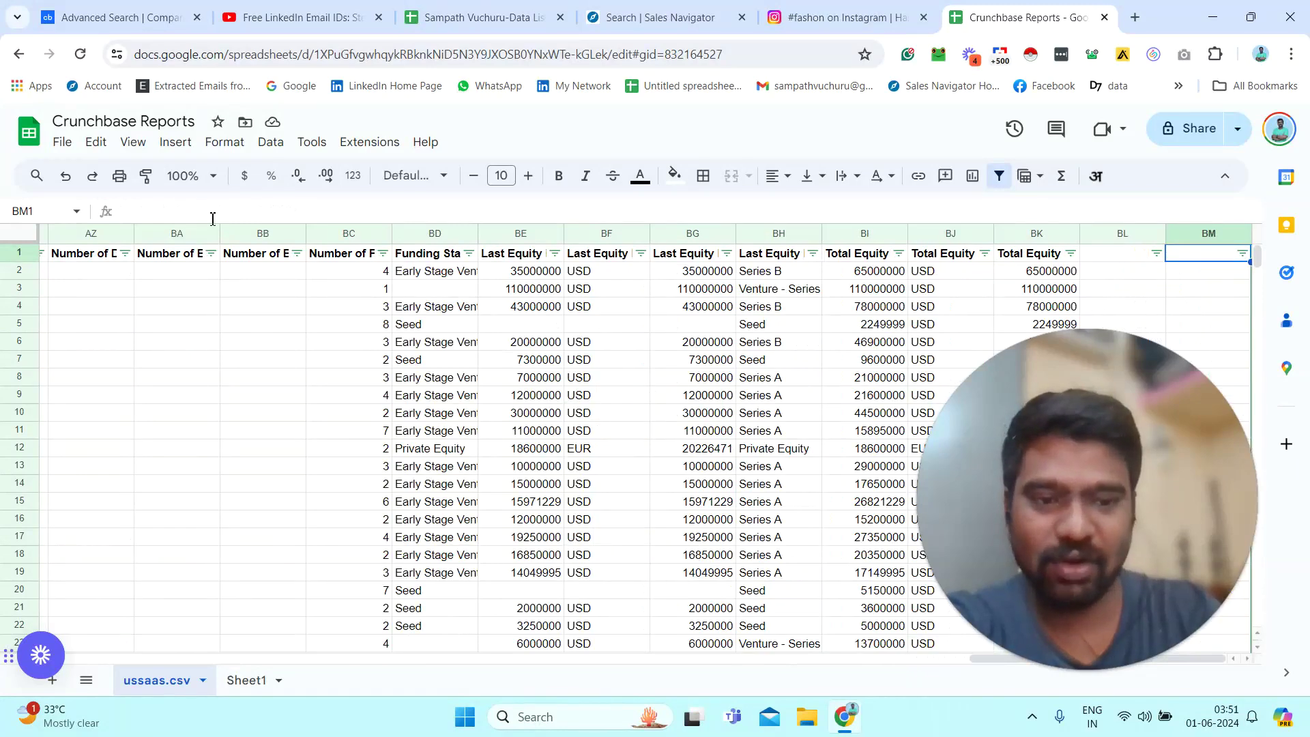
# Review the header row backwards from the empty end columns through the equity funding and investor headers to Total Funding Amount Currency.
pyautogui.press('Left')
pyautogui.press('Left')
pyautogui.press('Left')
pyautogui.press('Left')
pyautogui.press('Left')
pyautogui.press('Left')
pyautogui.press('Left')
pyautogui.press('Left')
pyautogui.press('Right')
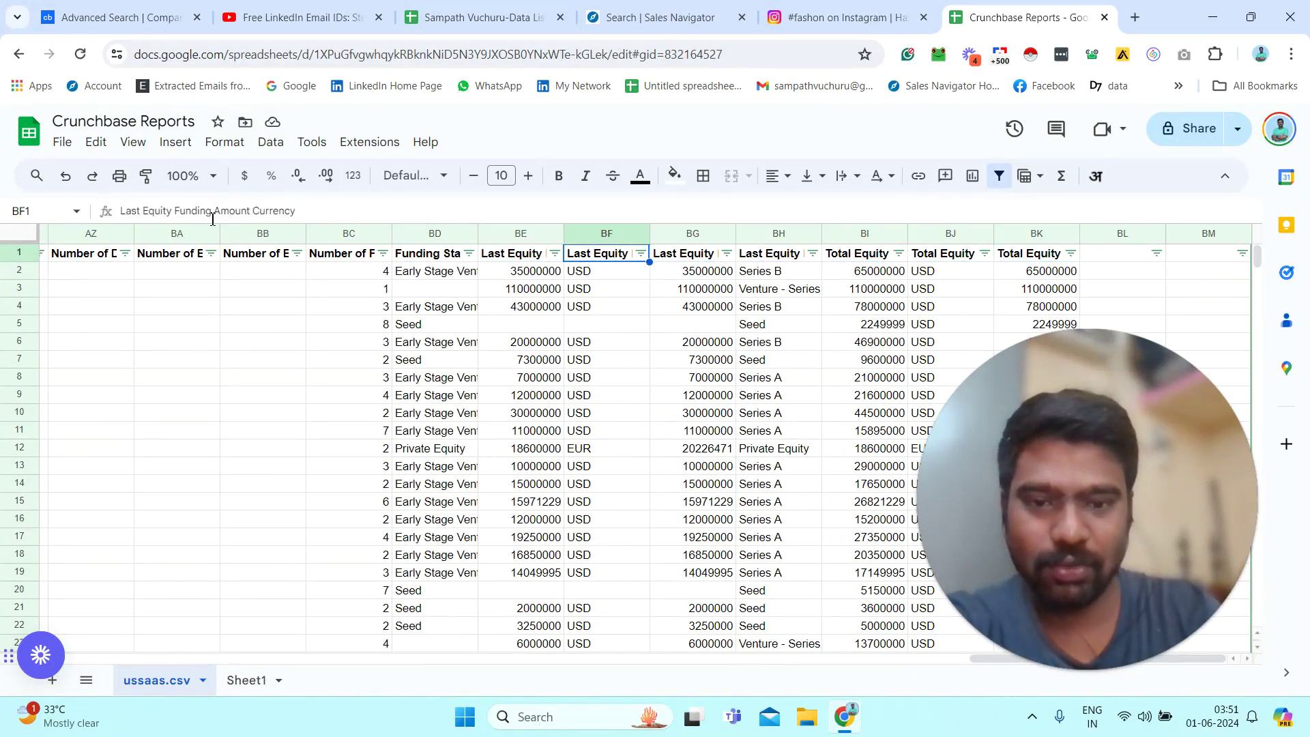
pyautogui.press('Left')
pyautogui.press('Left')
pyautogui.press('Left')
pyautogui.press('Left')
pyautogui.press('Left')
pyautogui.press('Left')
pyautogui.press('Left')
pyautogui.press('Left')
pyautogui.press('Left')
pyautogui.press('Left')
pyautogui.press('Left')
pyautogui.press('Left')
pyautogui.press('Left')
pyautogui.press('Left')
pyautogui.press('Left')
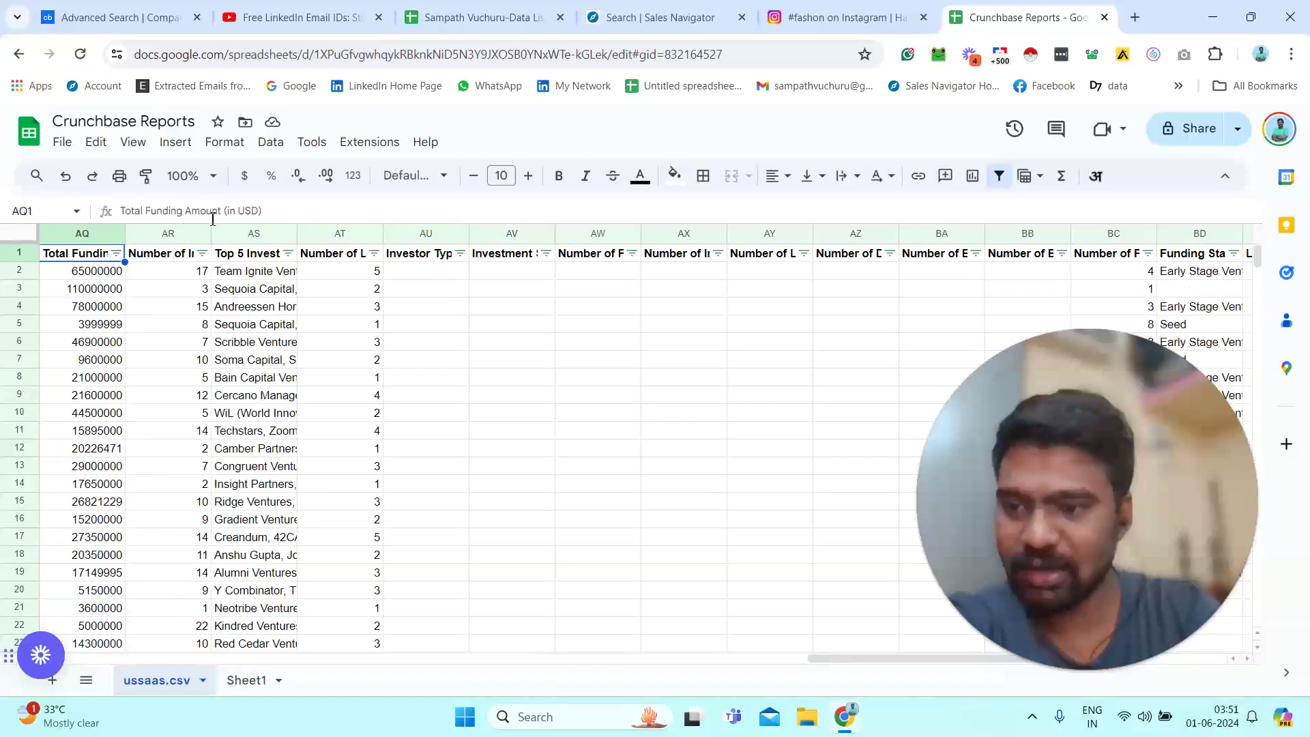
pyautogui.press('Left')
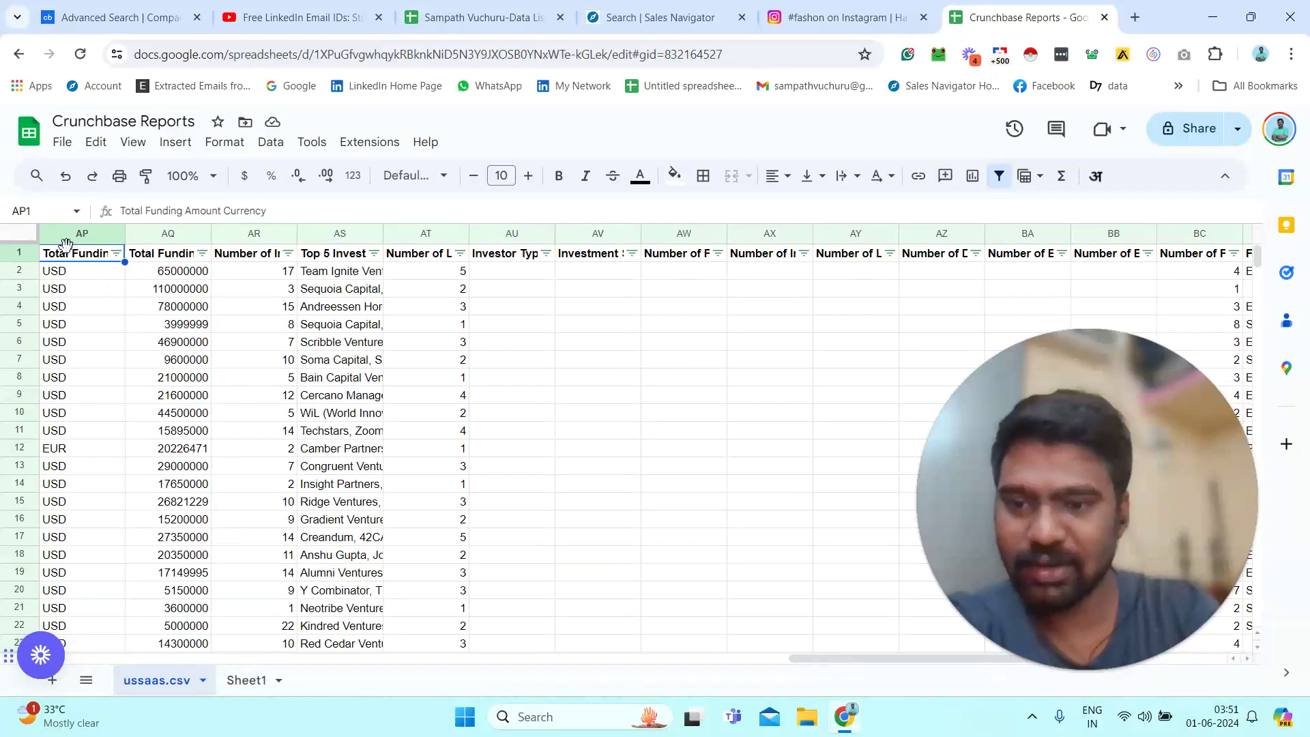
# Examine the investor count values in the first few company rows, down to row 5.
pyautogui.click(348, 275)
pyautogui.doubleClick(383, 277)
pyautogui.click(268, 280)
pyautogui.press('Down')
pyautogui.press('Down')
pyautogui.press('Down')
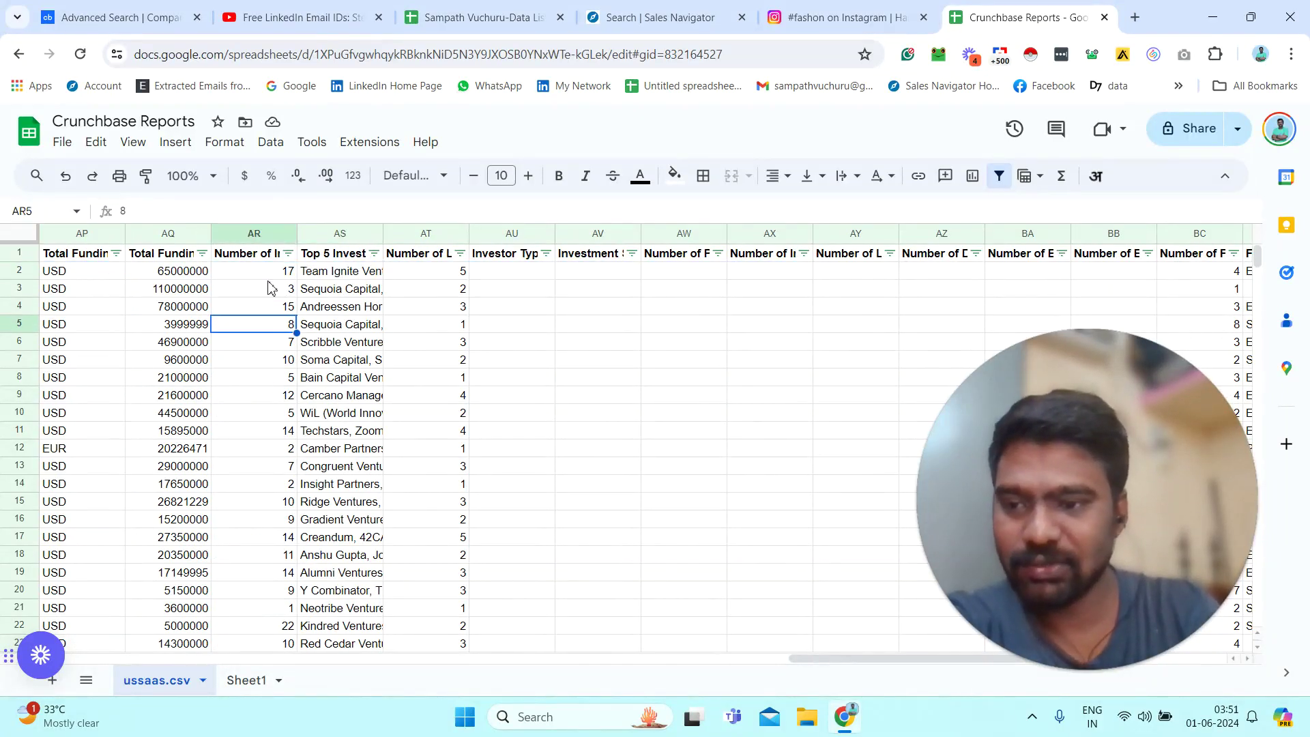
# Go back through the funding columns to the company descriptions, and examine the Founders entry in row 2 and the industry groups in row 5.
pyautogui.press('Left')
pyautogui.press('Left')
pyautogui.press('Left')
pyautogui.press('Left')
pyautogui.press('Left')
pyautogui.press('Left')
pyautogui.press('Left')
pyautogui.press('Left')
pyautogui.press('Left')
pyautogui.press('Left')
pyautogui.press('Left')
pyautogui.press('Left')
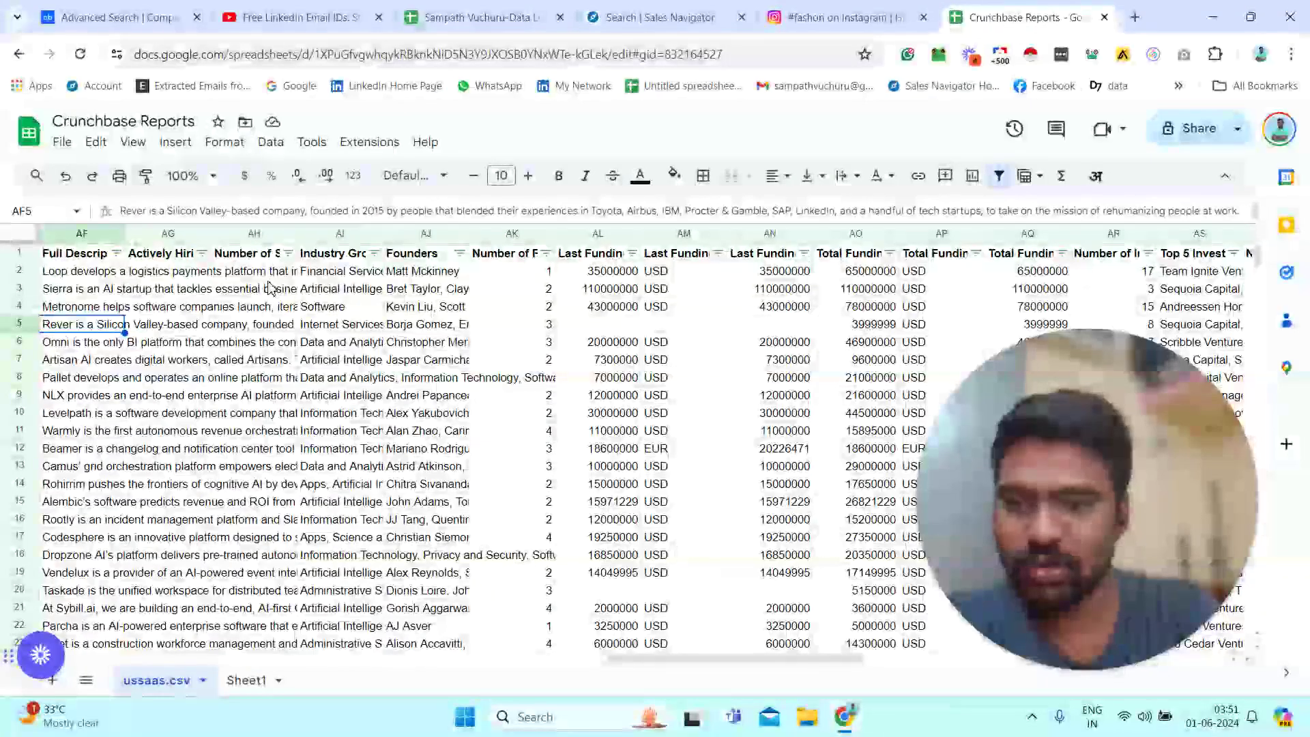
pyautogui.tripleClick(410, 272)
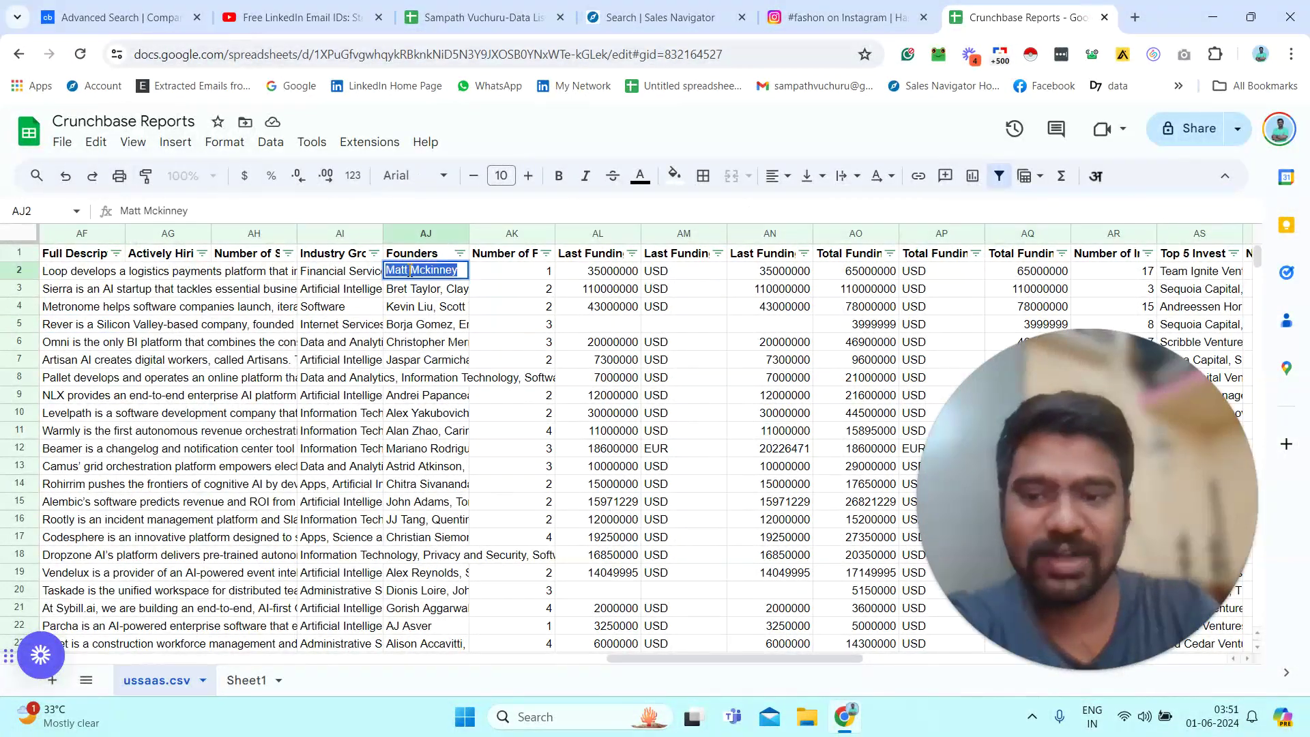
pyautogui.click(312, 331)
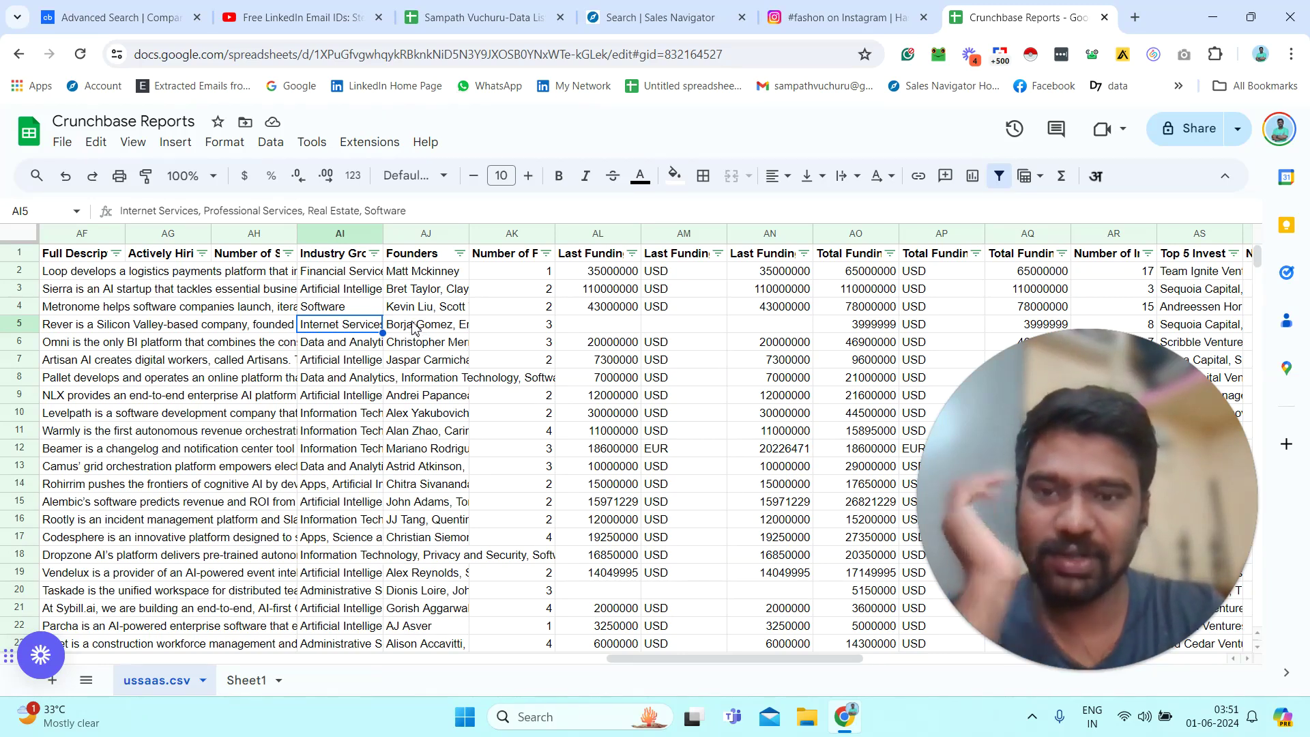
# Return to the Crunchbase company search, dismiss the export dialog without exporting, and switch to the Contacts search.
pyautogui.click(127, 16)
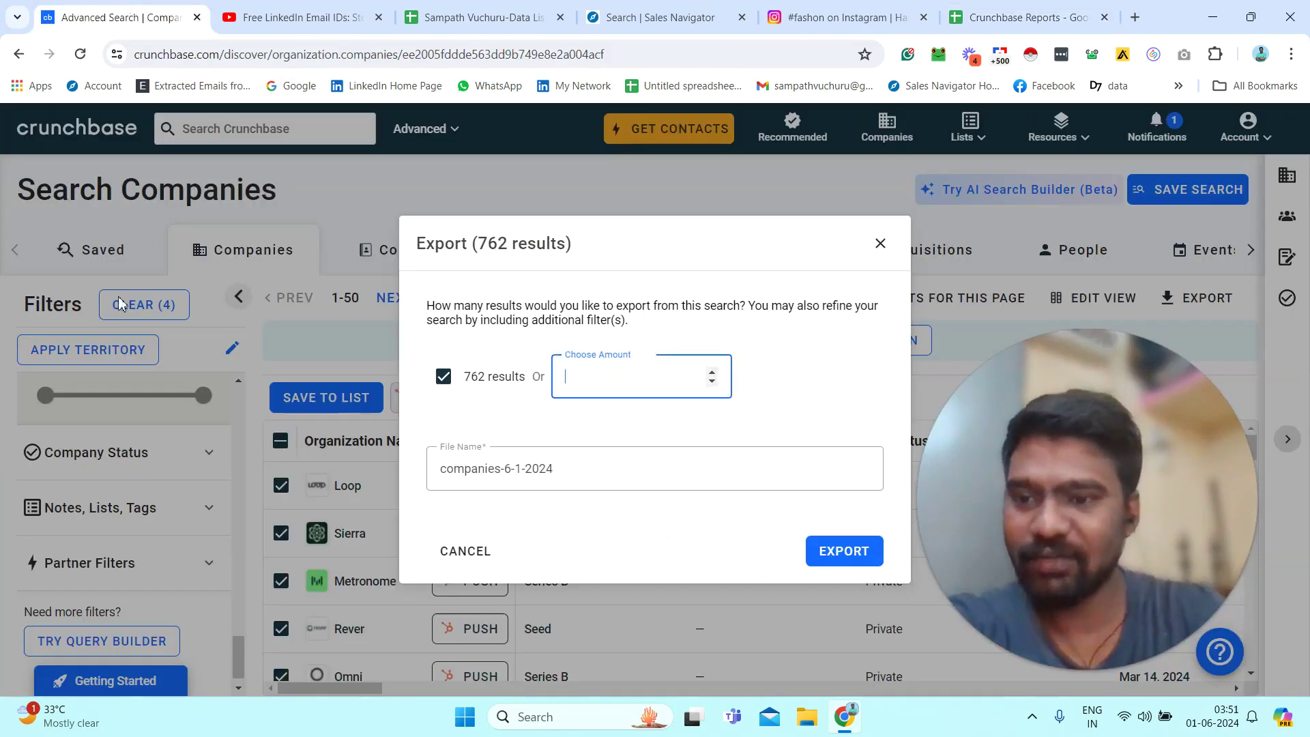
pyautogui.click(881, 244)
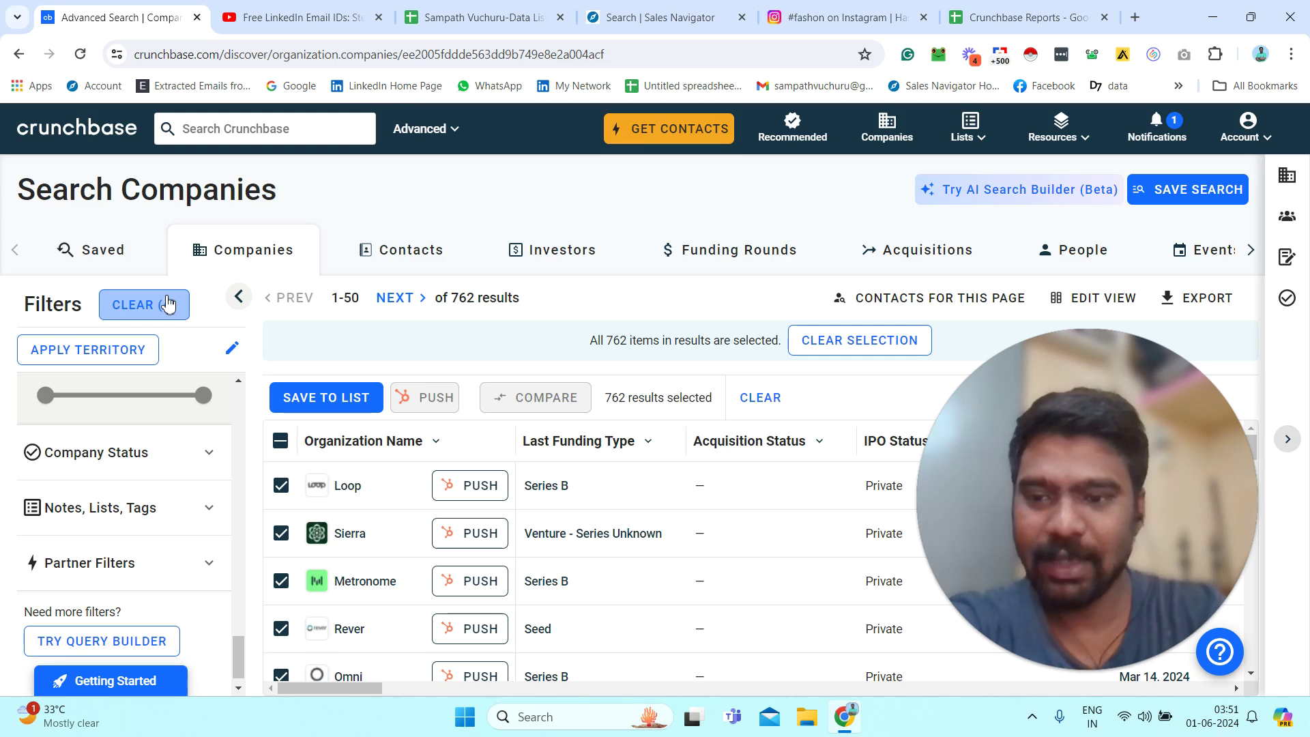
pyautogui.click(230, 267)
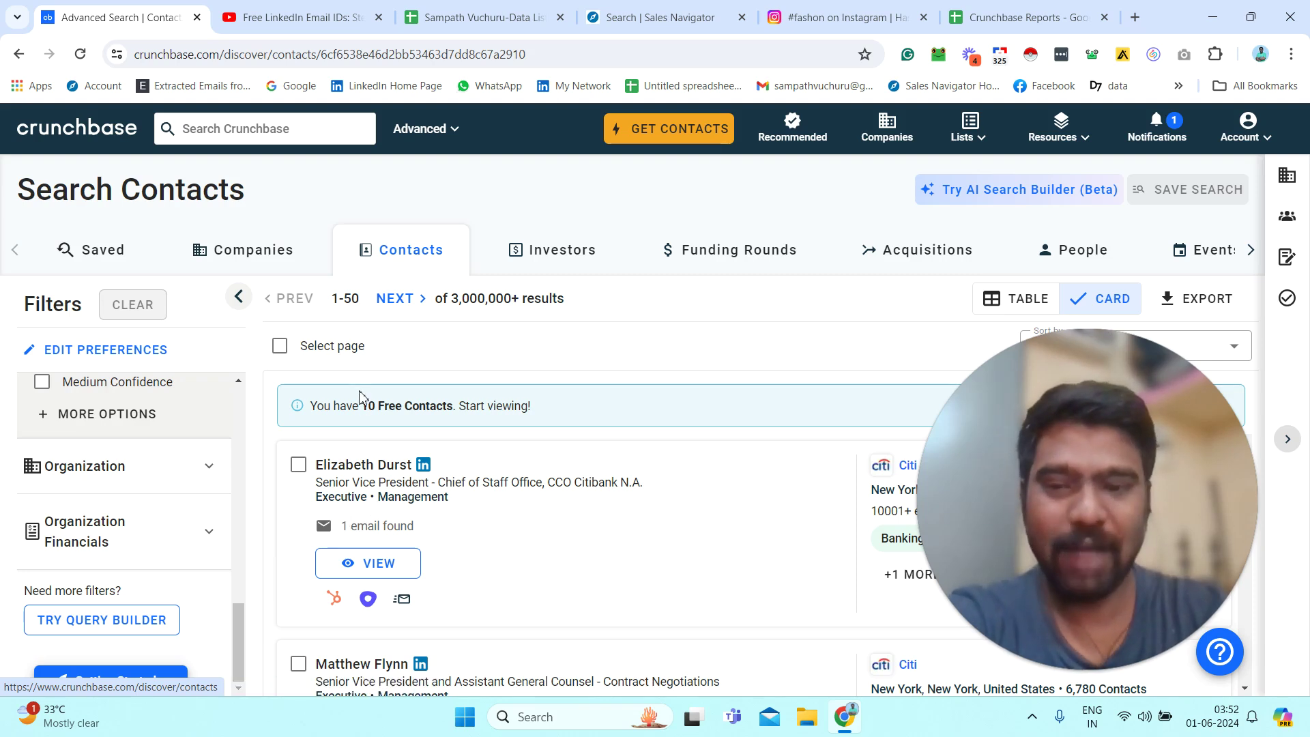
# Filter the contacts by the Executive job level.
pyautogui.scroll(10, 240, 482)
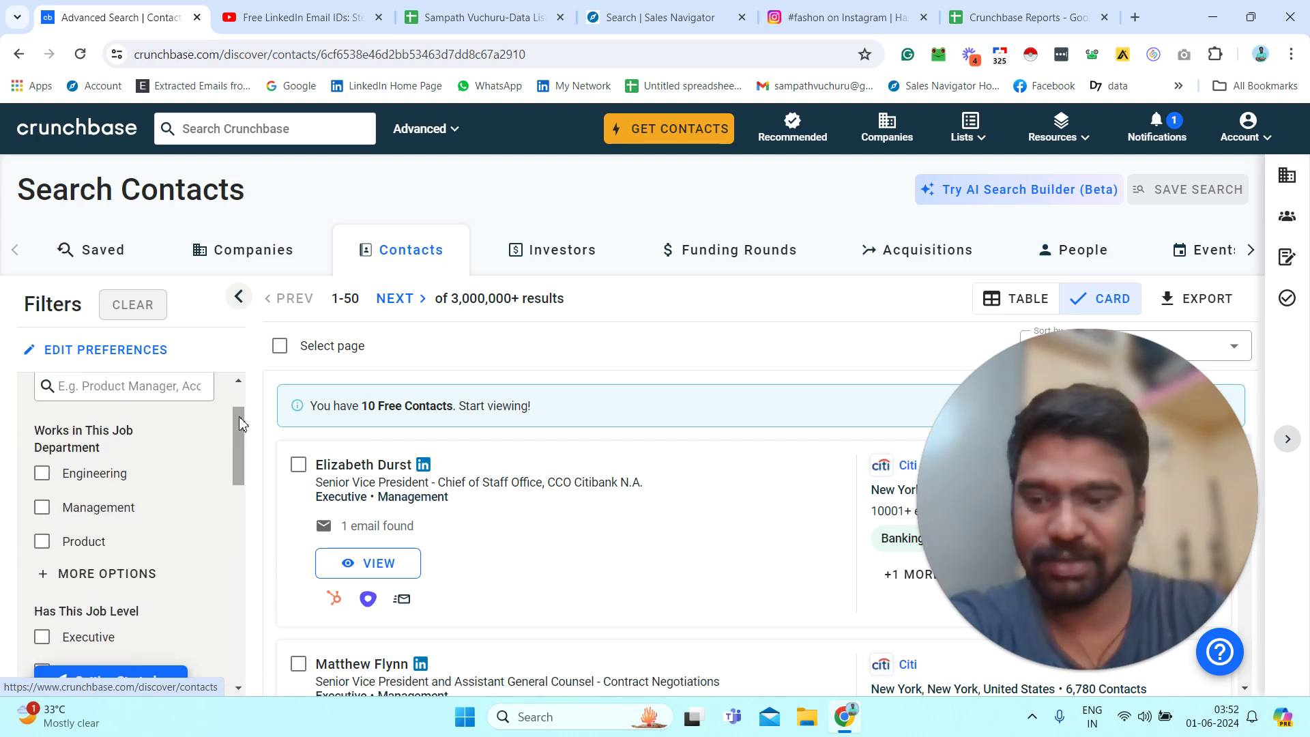
pyautogui.scroll(2, 241, 409)
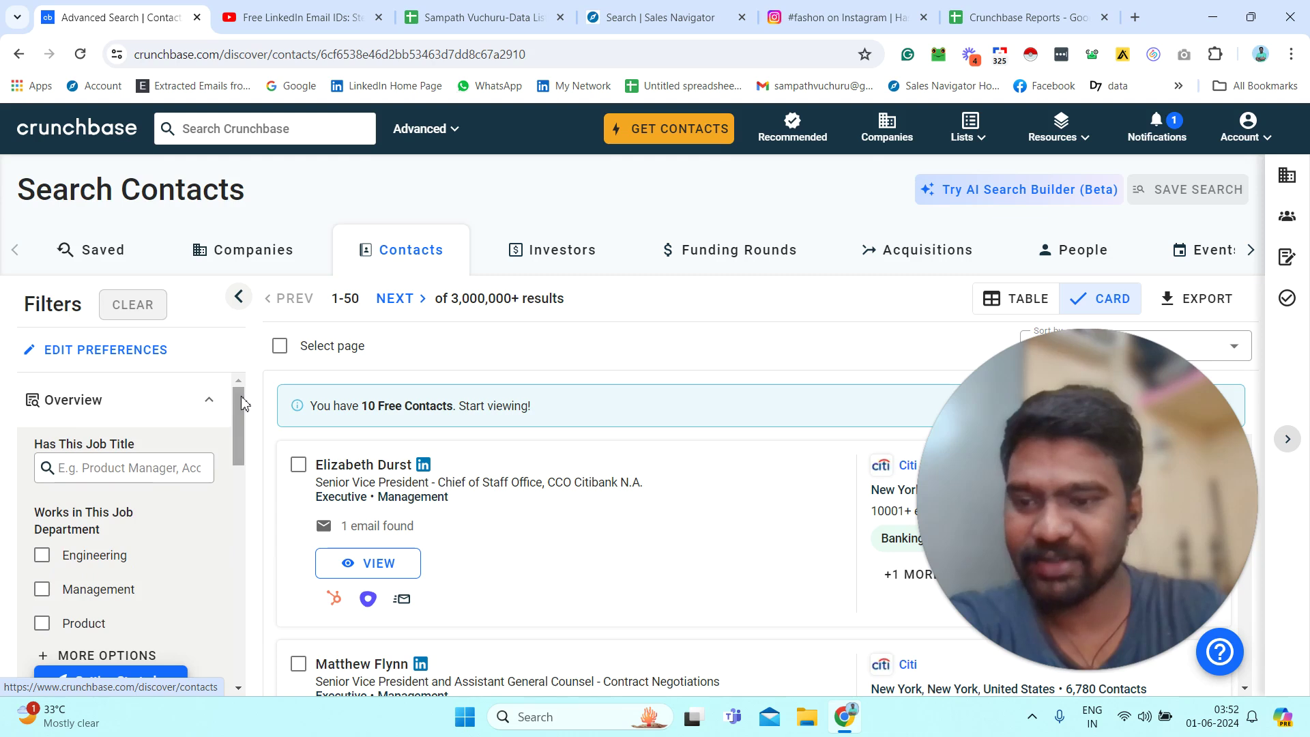
pyautogui.scroll(-2, 164, 464)
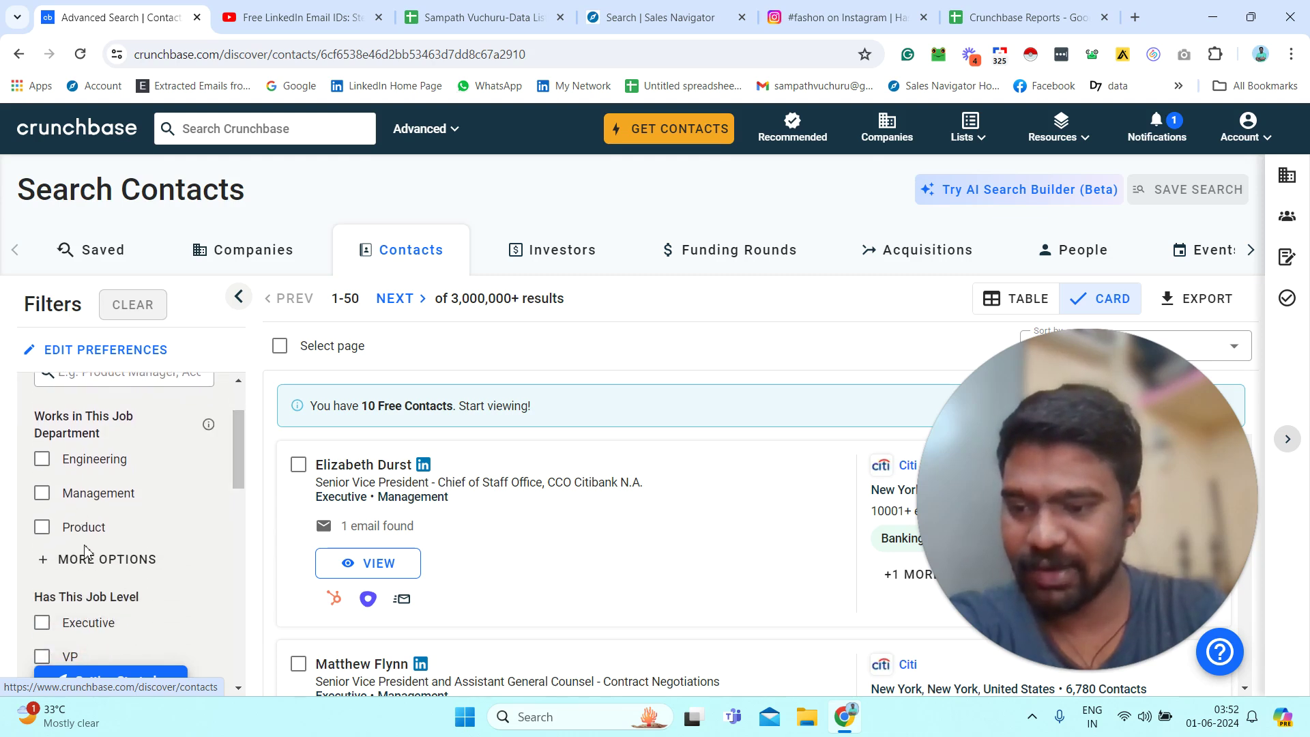
pyautogui.click(42, 622)
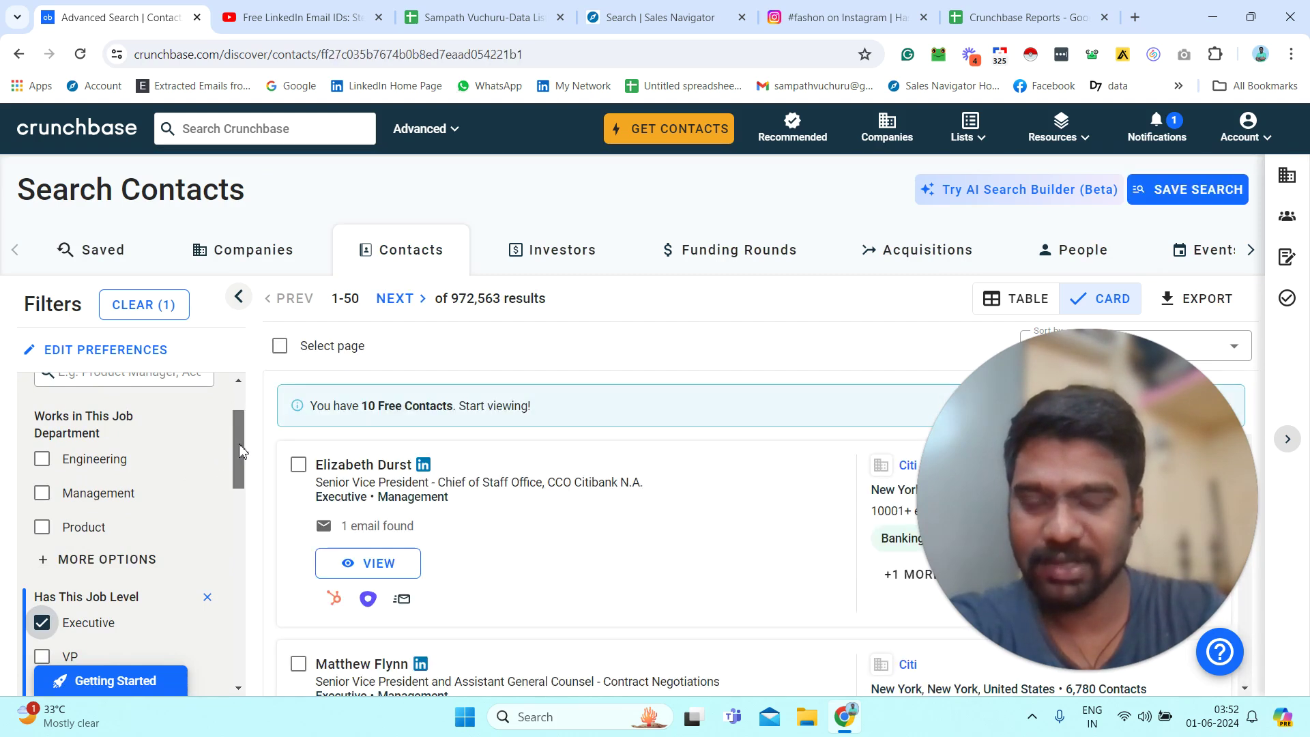
# Expand the Organization filters of the contact search and locate the Headquarters Location filter.
pyautogui.moveTo(239, 447); pyautogui.dragTo(239, 641)
pyautogui.click(202, 513)
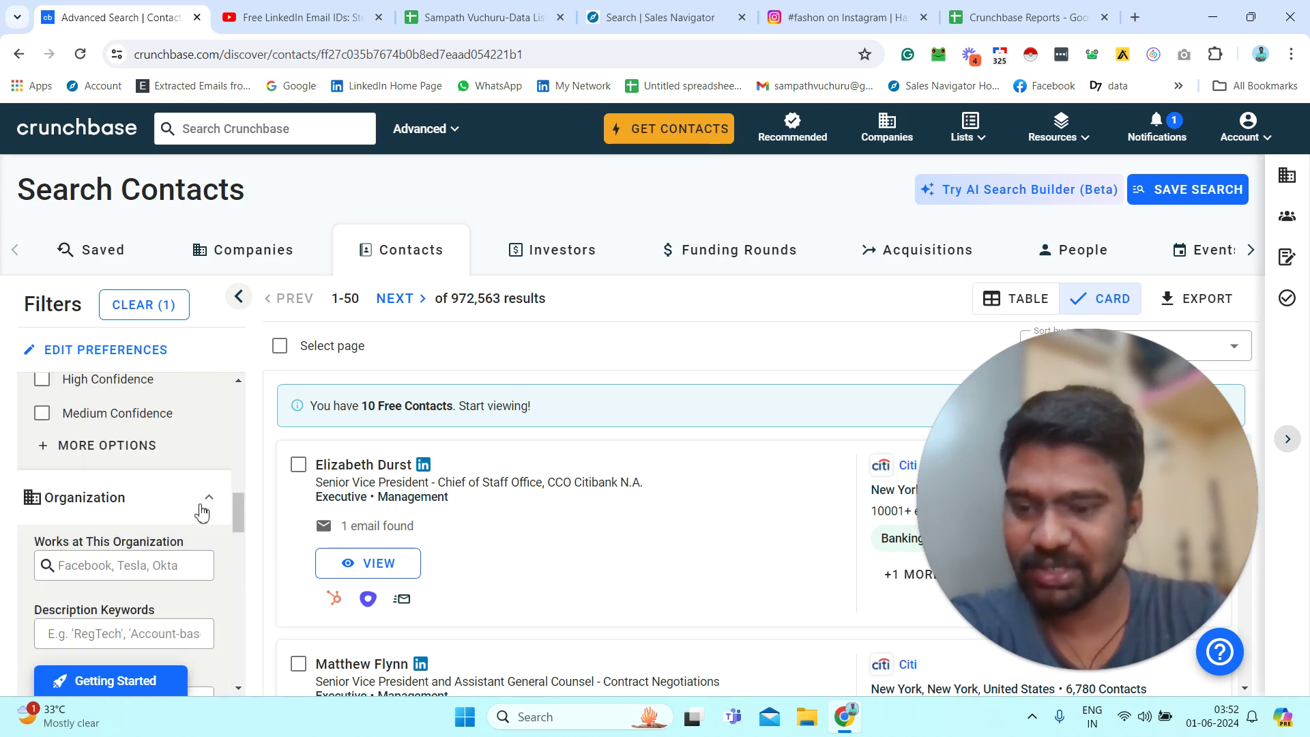
pyautogui.moveTo(239, 518); pyautogui.dragTo(240, 542)
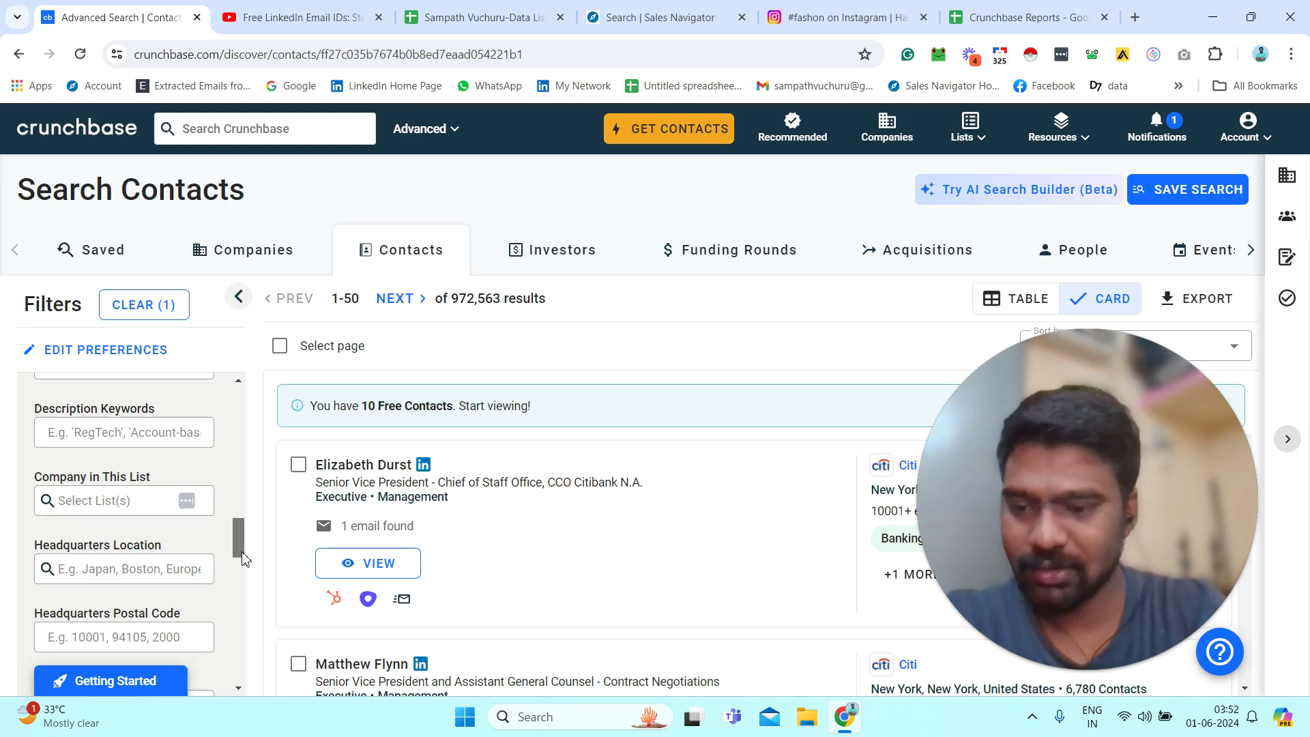
pyautogui.moveTo(243, 555); pyautogui.dragTo(240, 546)
pyautogui.scroll(-3, 240, 546)
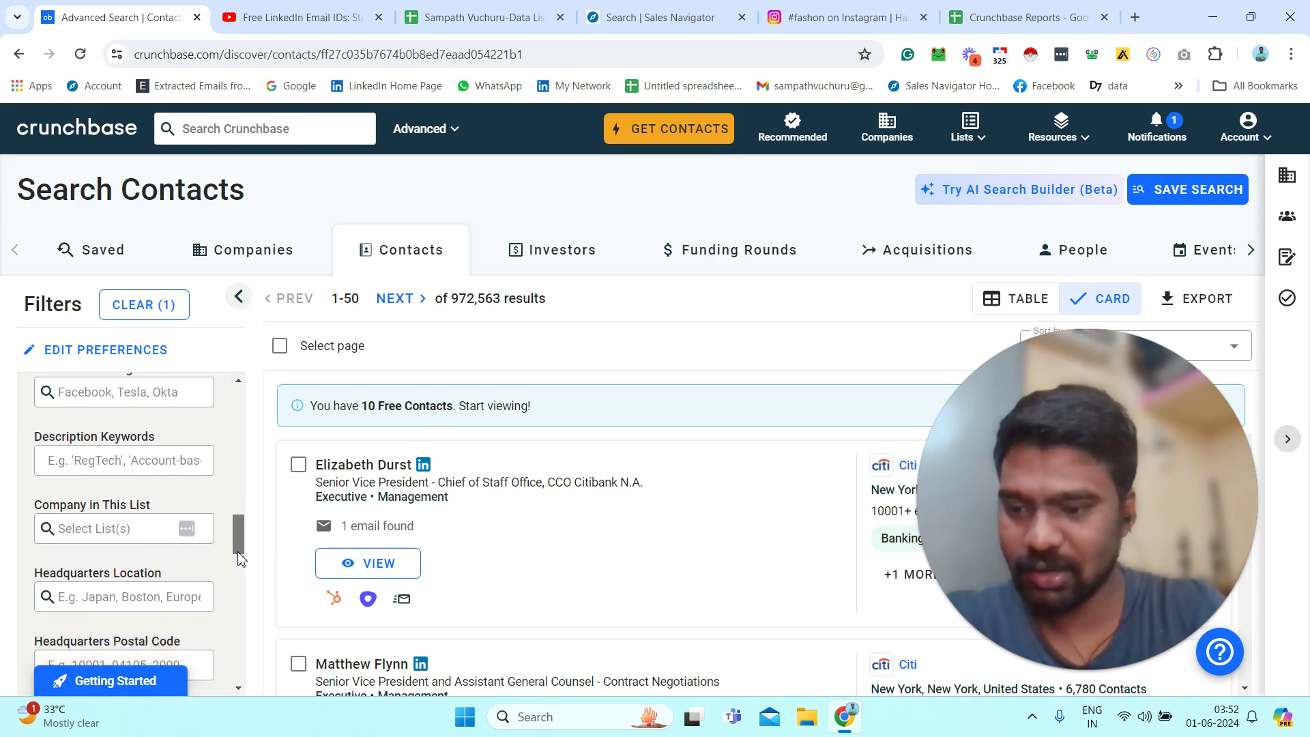
pyautogui.click(146, 488)
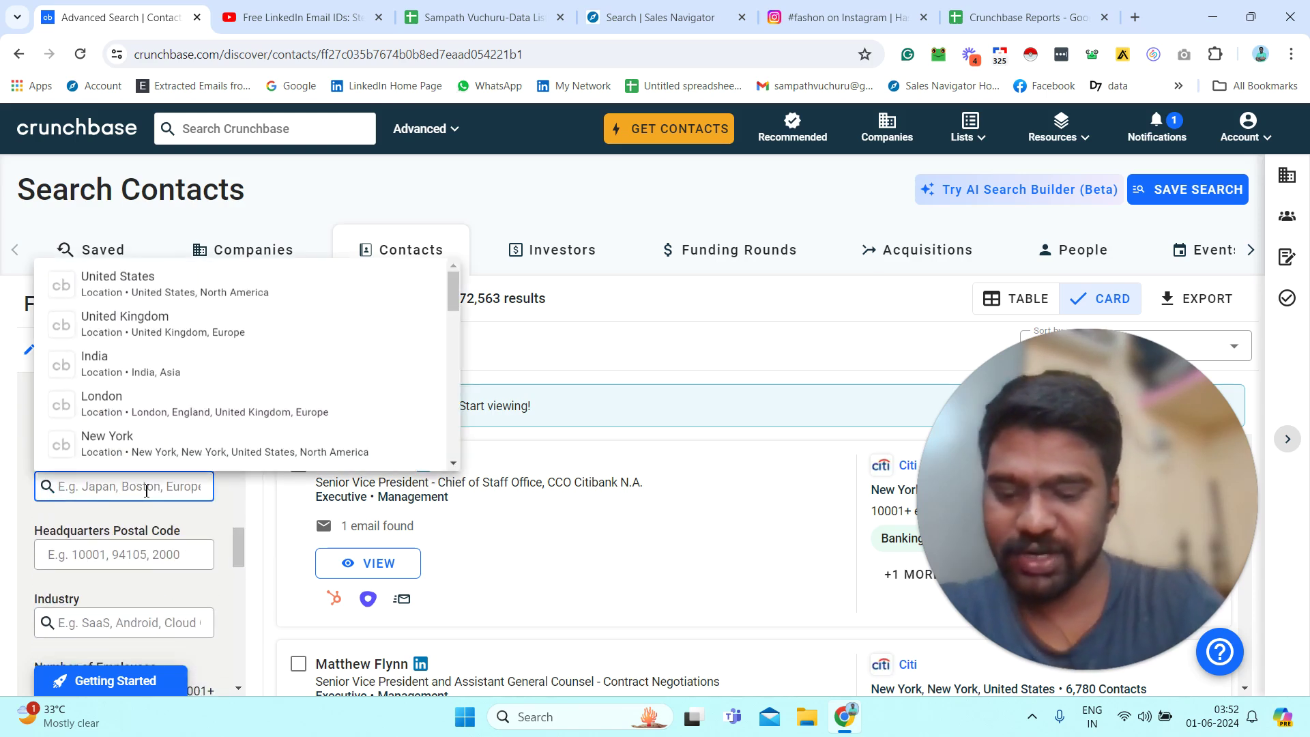
pyautogui.write('un')
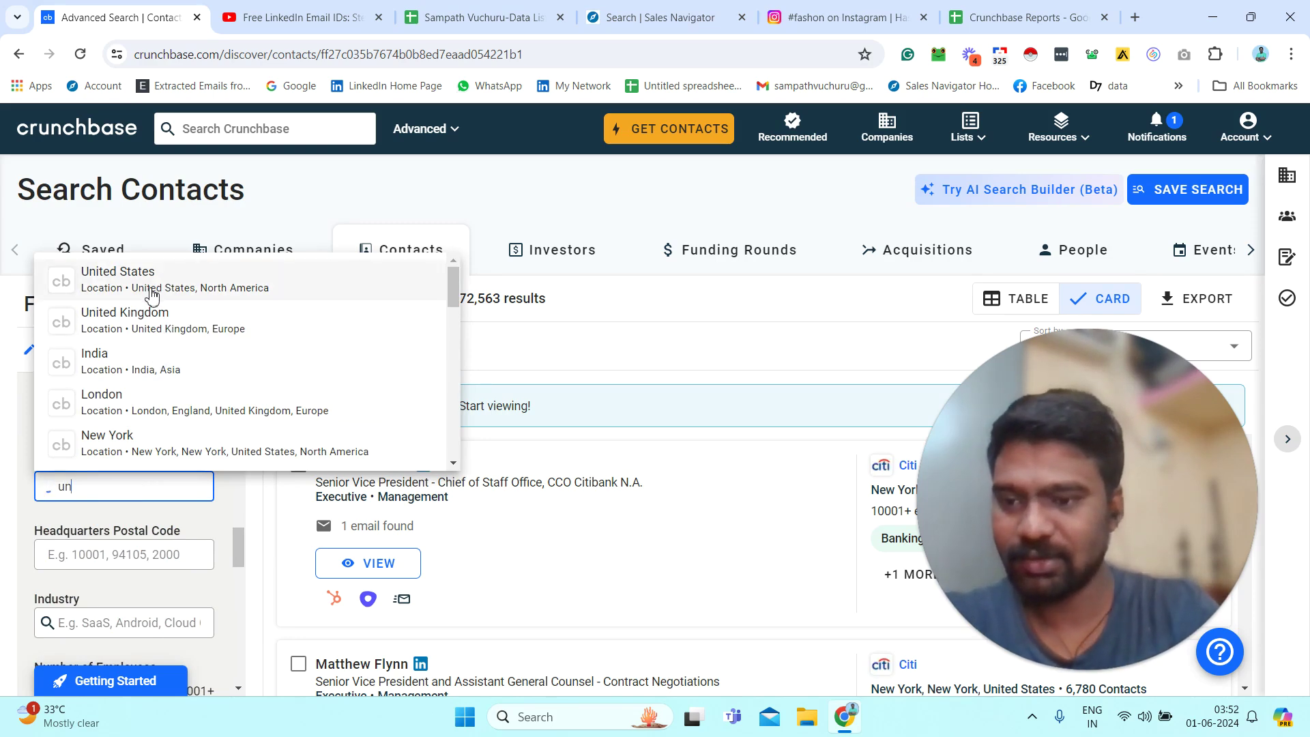
pyautogui.click(152, 295)
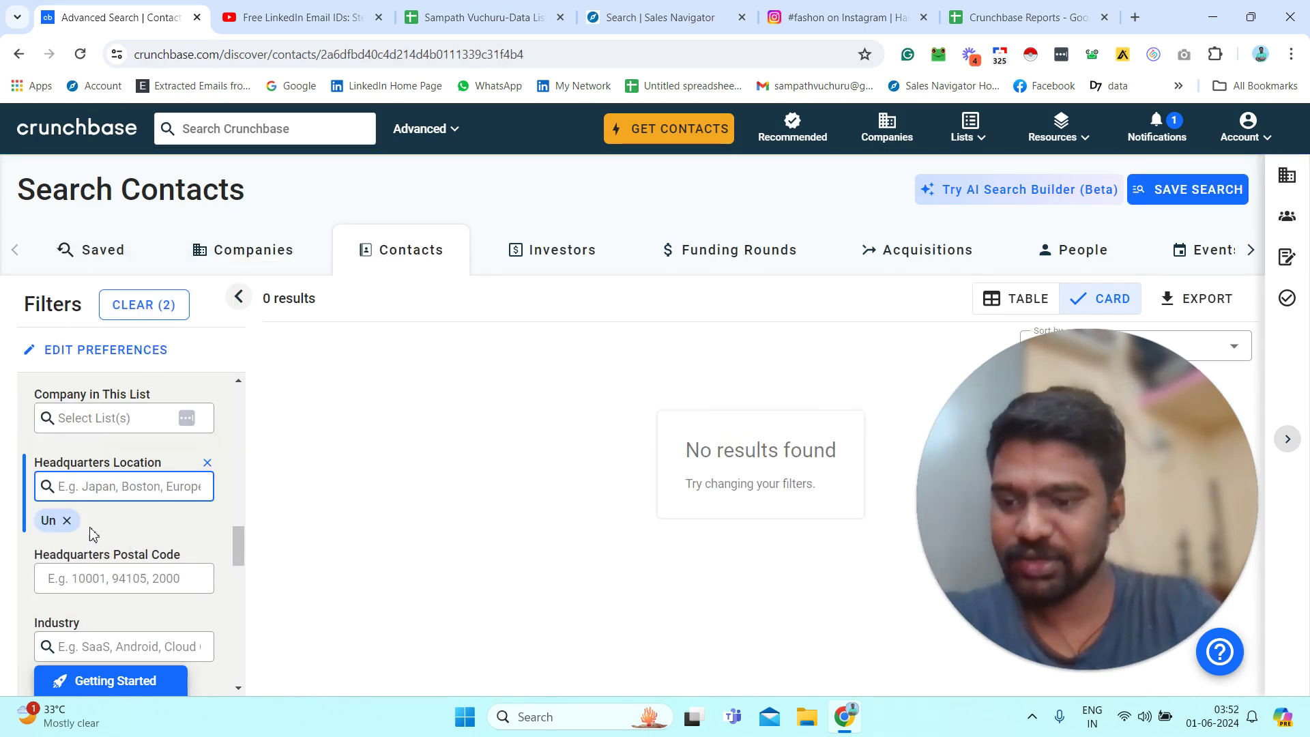
pyautogui.click(69, 521)
# Set the Headquarters Location filter to United States and the Industry filter to Software > SaaS.
pyautogui.click(83, 491)
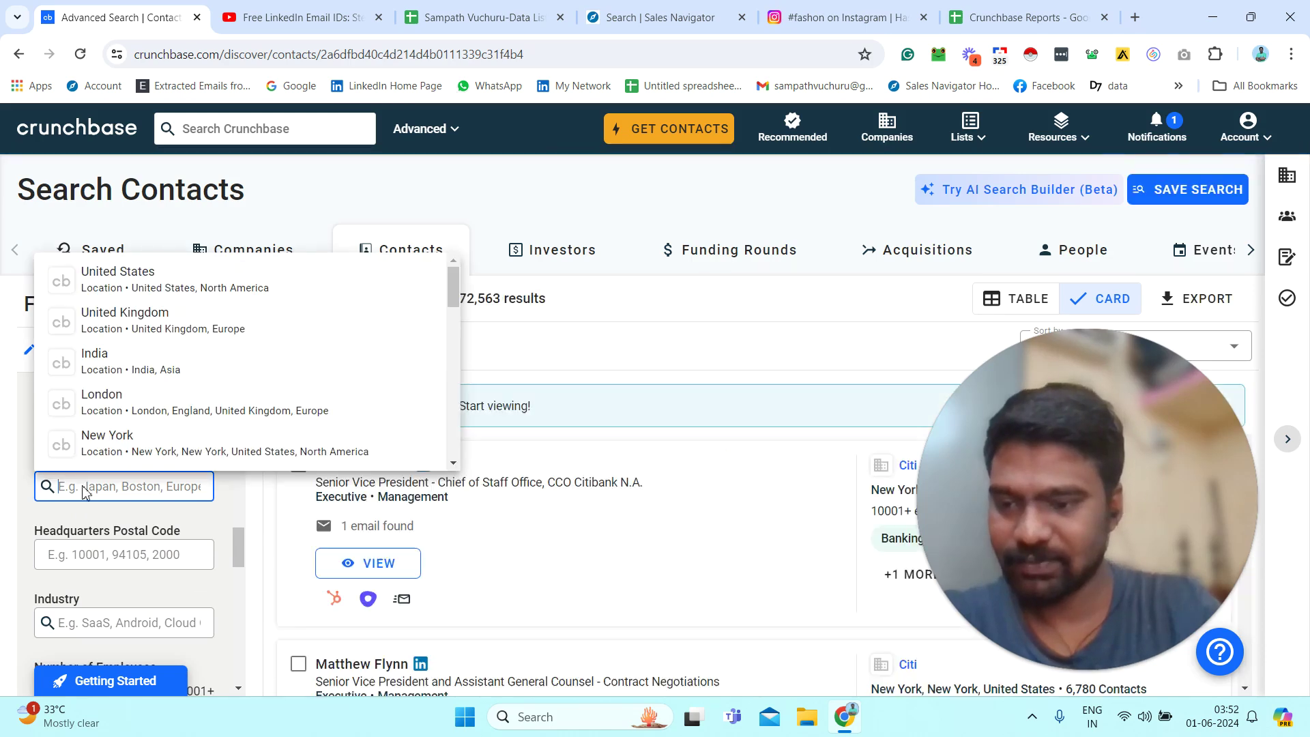
pyautogui.click(171, 276)
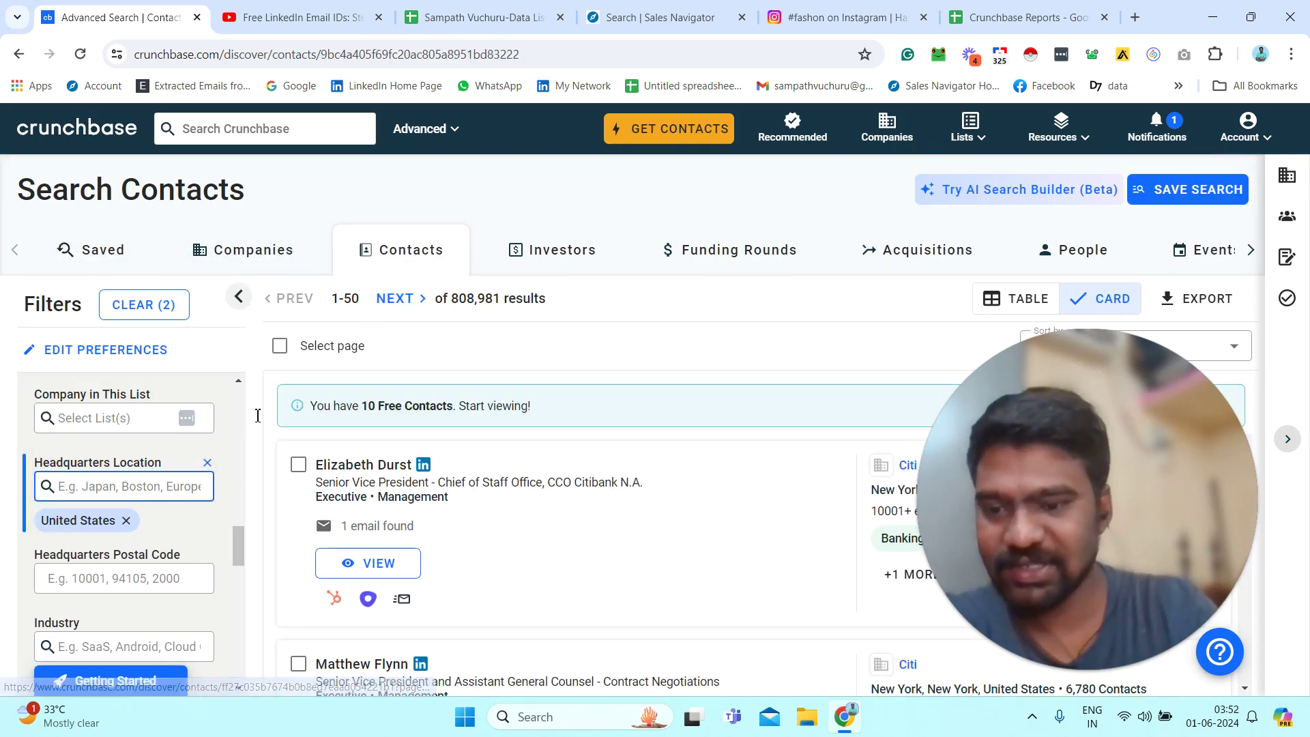
pyautogui.scroll(5, 240, 527)
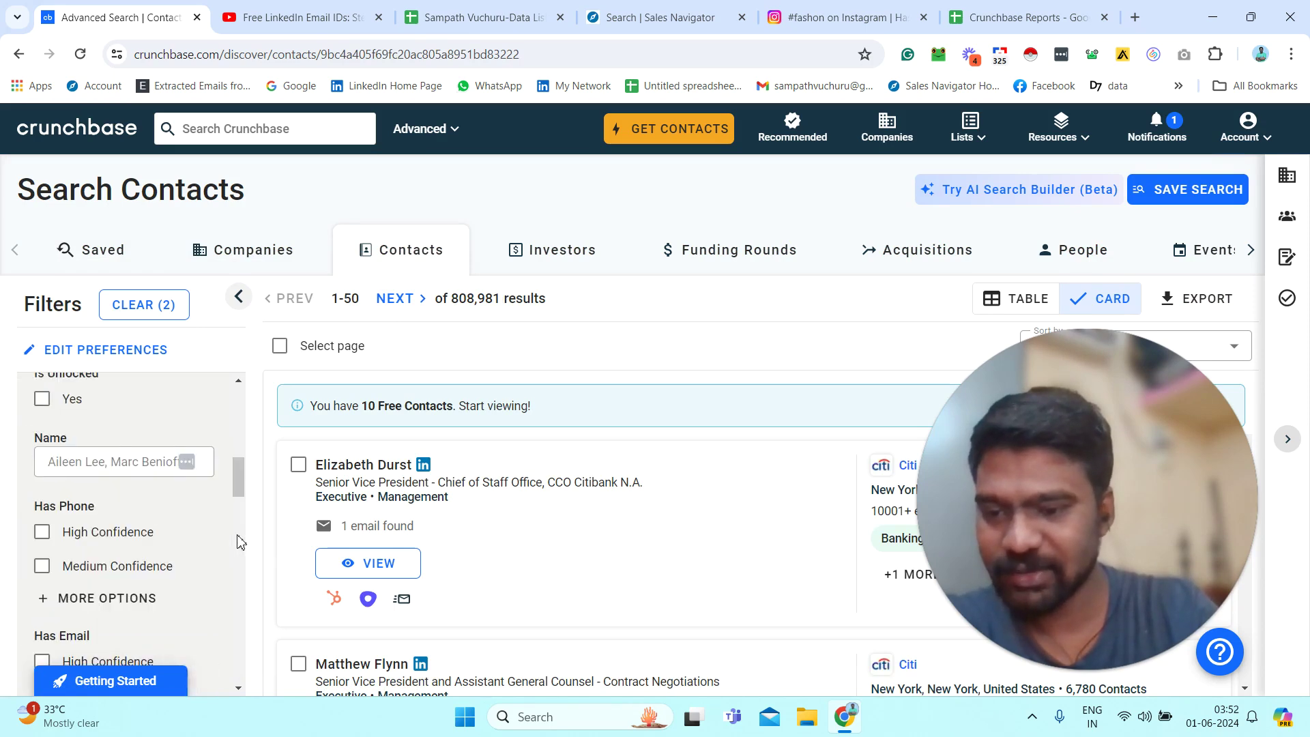
pyautogui.scroll(-5, 240, 543)
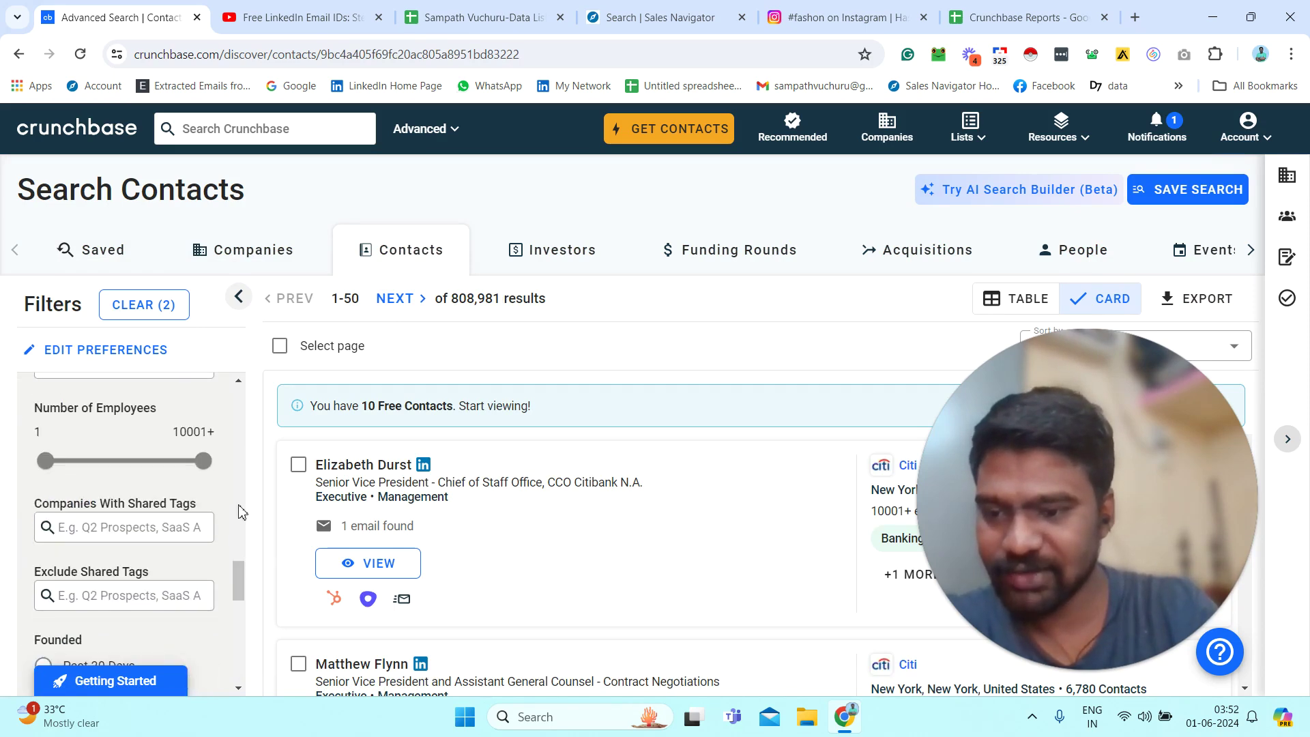
pyautogui.scroll(3, 242, 512)
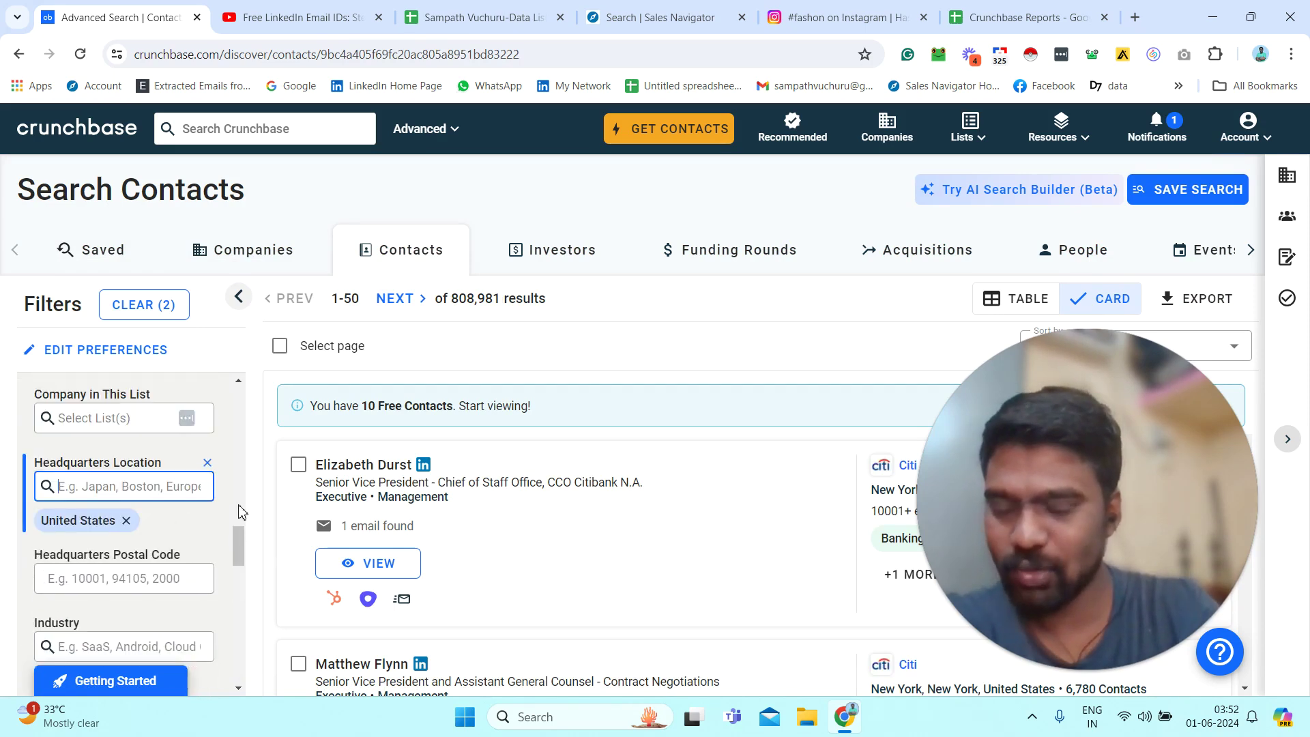
pyautogui.click(171, 647)
pyautogui.write('saas')
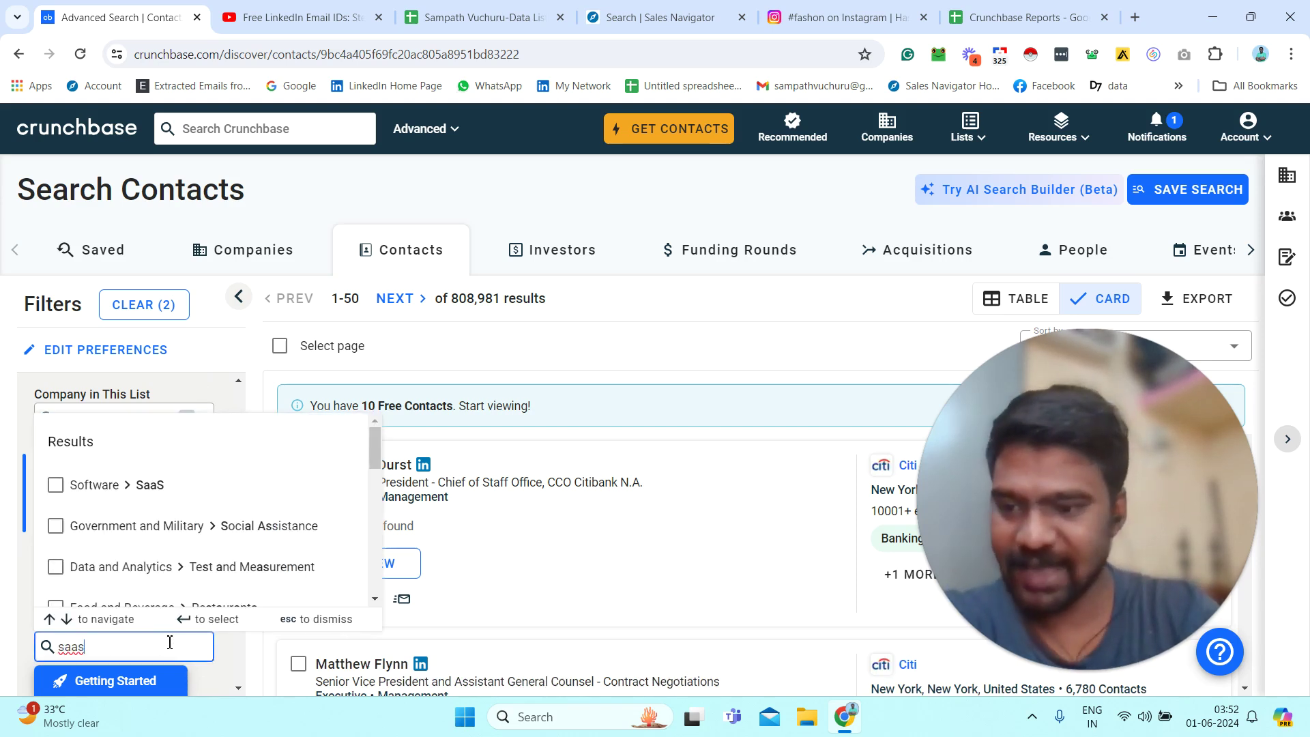
pyautogui.click(57, 495)
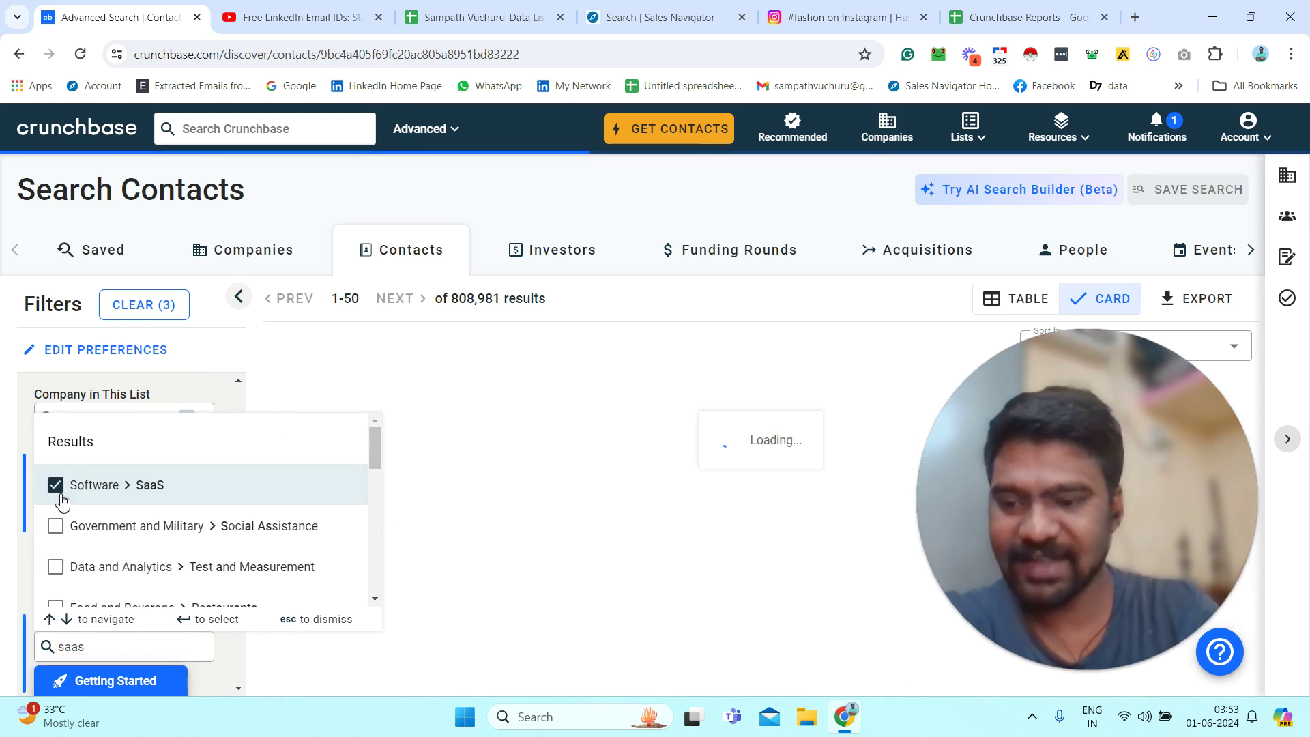
pyautogui.click(492, 175)
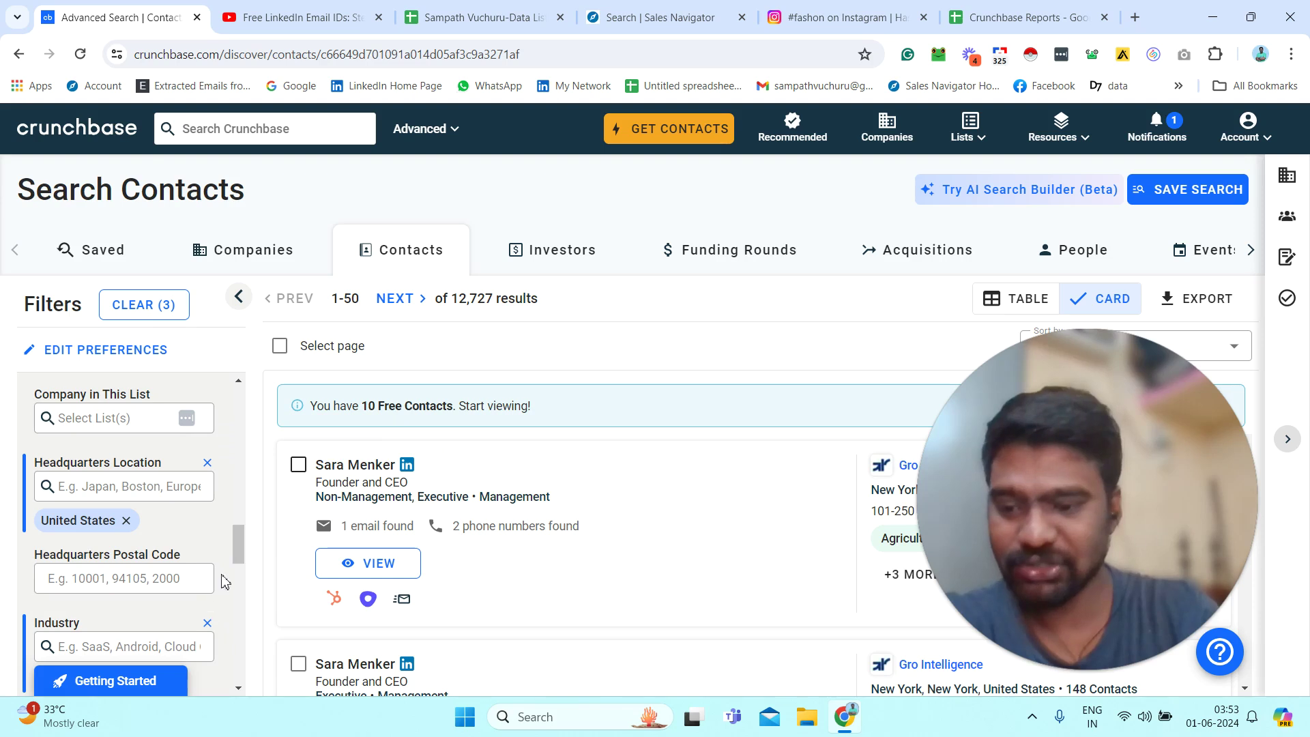
# Limit the Number of Employees range to 1 to 50.
pyautogui.scroll(-2, 242, 561)
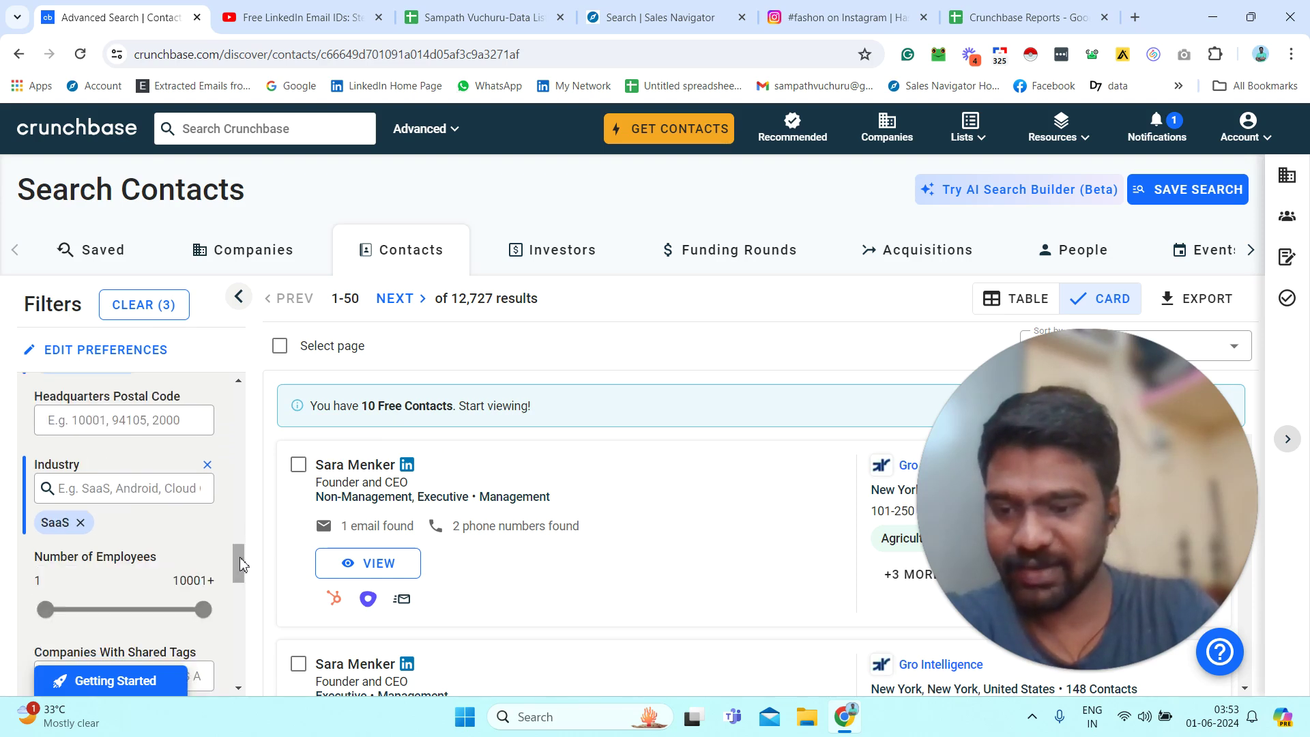
pyautogui.moveTo(200, 616); pyautogui.dragTo(102, 620)
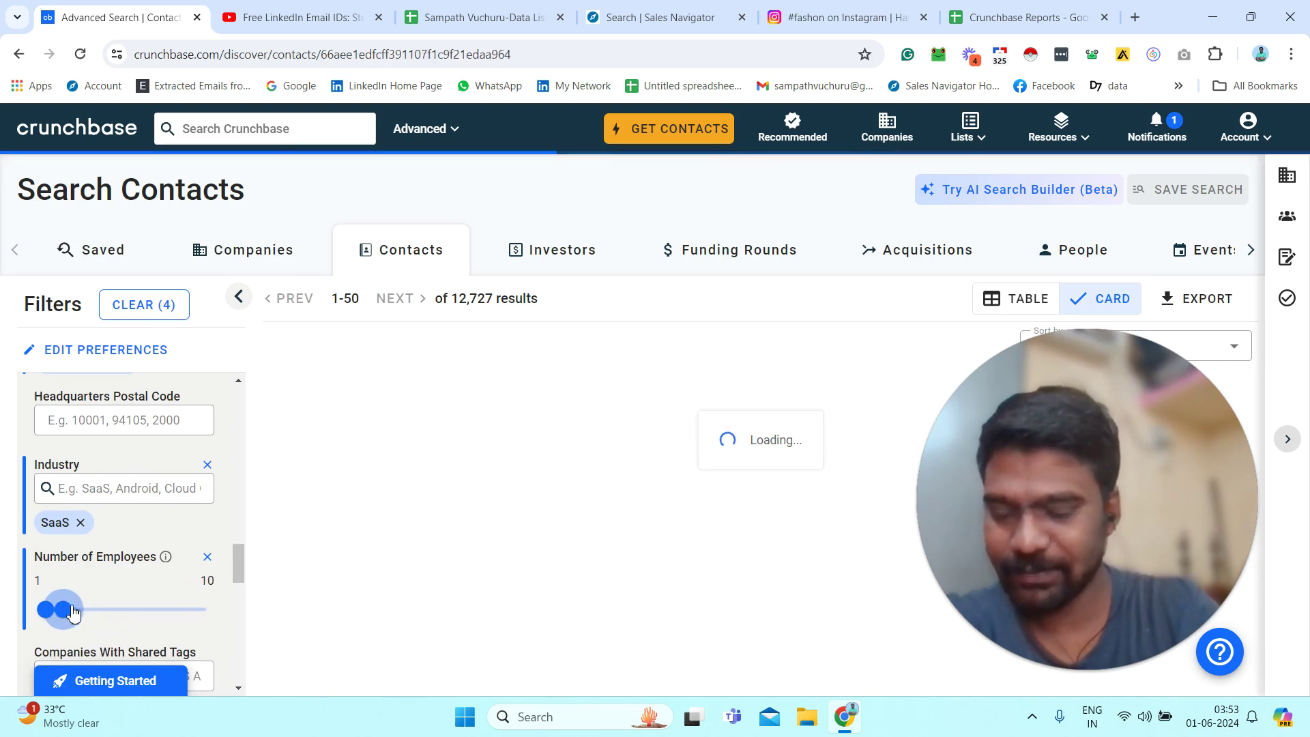
pyautogui.moveTo(77, 613); pyautogui.dragTo(82, 610)
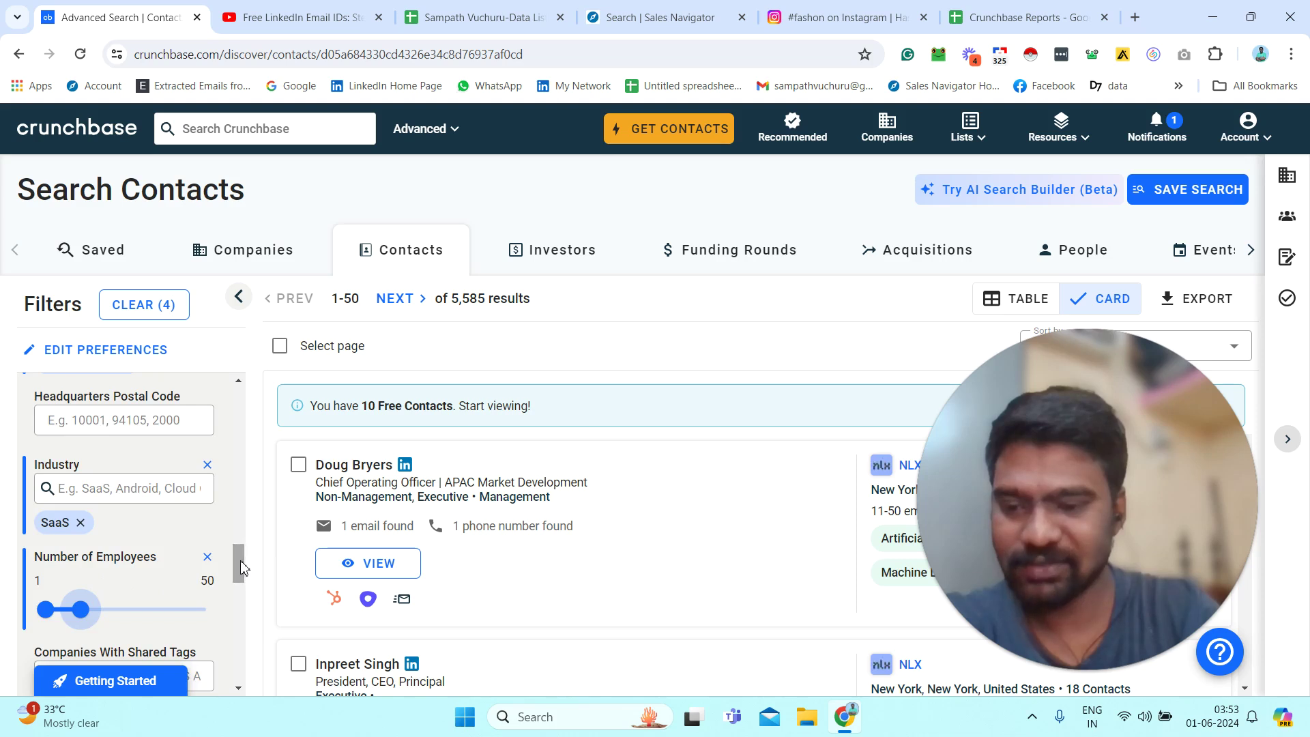
# Expand the Organization Financials filters, restrict the funding date to Past Year, and highlight the number of matching contacts.
pyautogui.moveTo(241, 560); pyautogui.dragTo(249, 675)
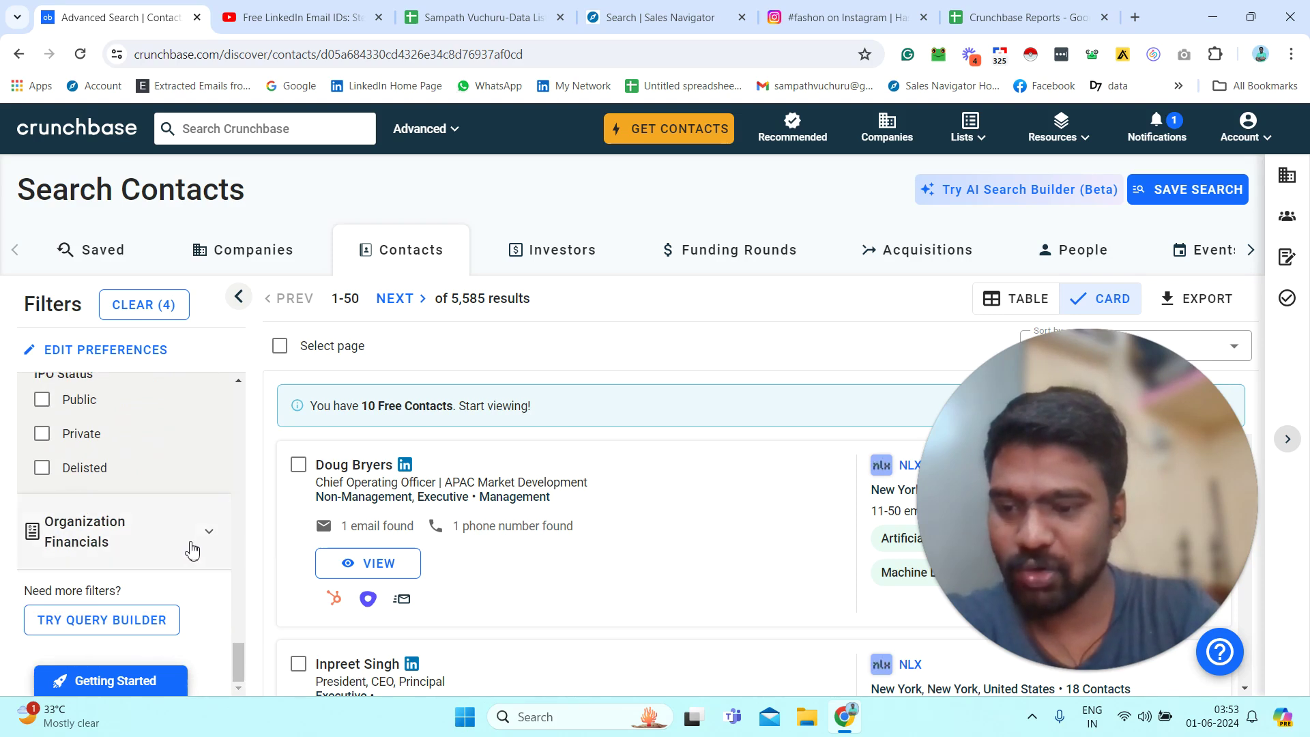
pyautogui.click(209, 531)
pyautogui.moveTo(239, 597)
pyautogui.mouseDown()
pyautogui.moveTo(243, 628)
pyautogui.moveTo(240, 617)
pyautogui.mouseUp()
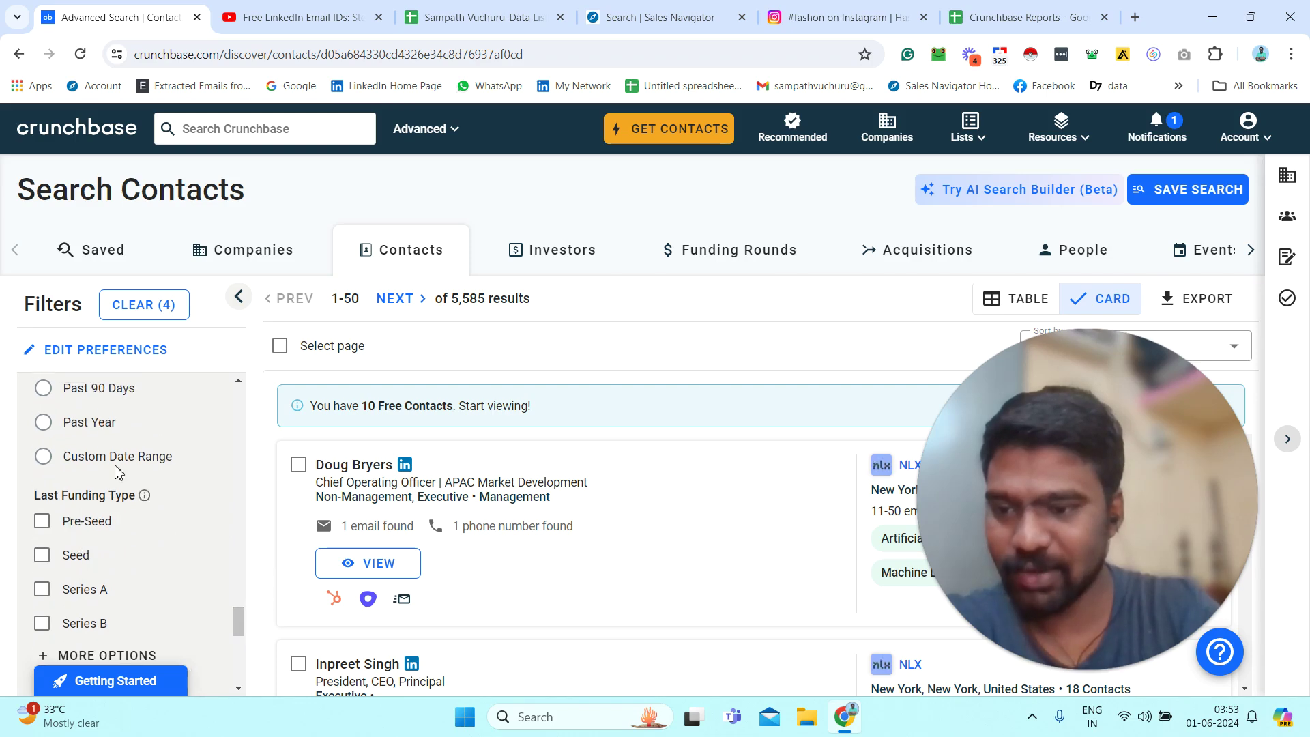
pyautogui.click(48, 427)
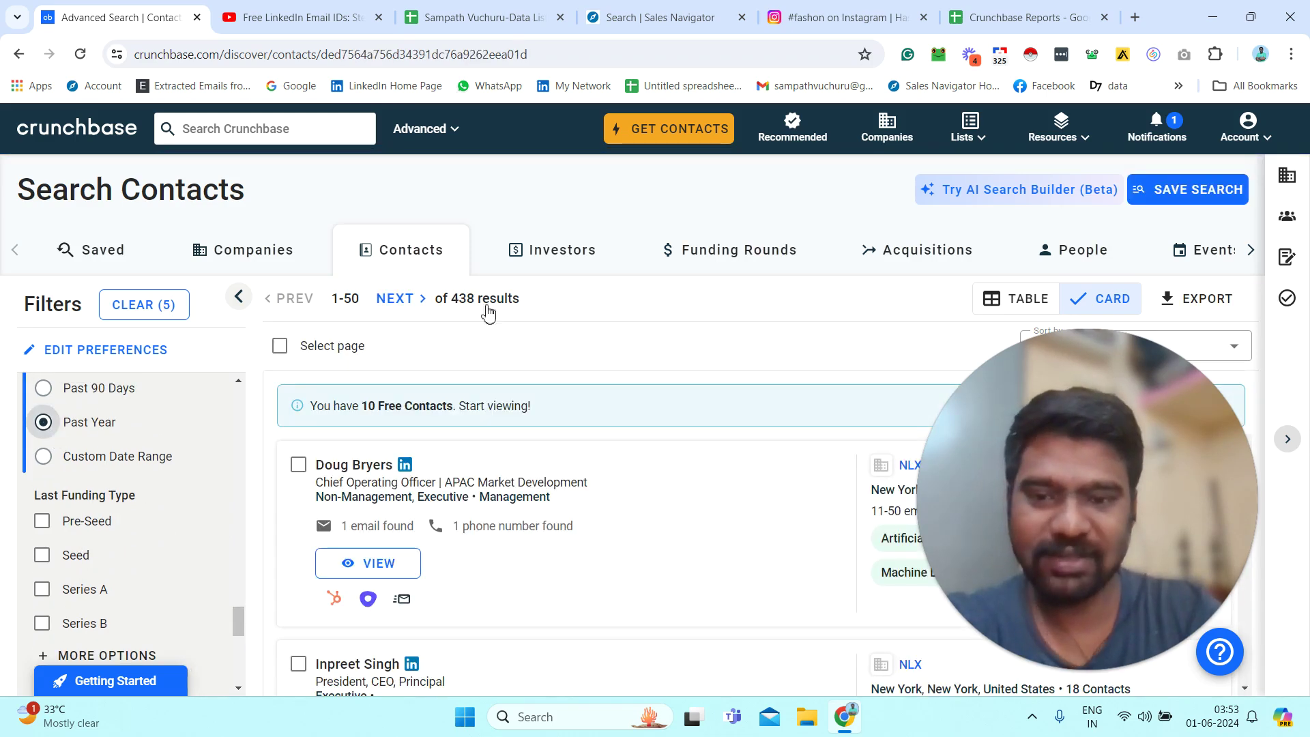
pyautogui.moveTo(451, 299); pyautogui.dragTo(520, 298)
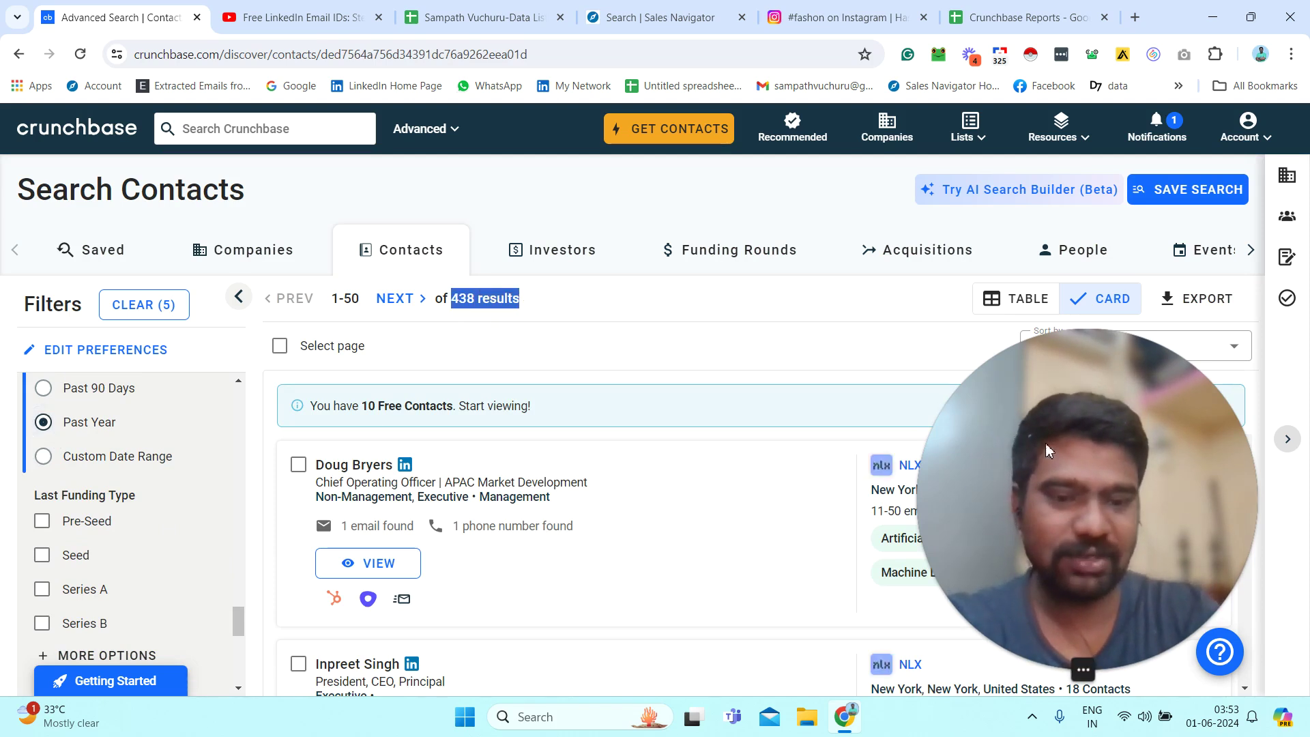
pyautogui.click(1094, 457)
pyautogui.moveTo(1092, 451); pyautogui.dragTo(1026, 399)
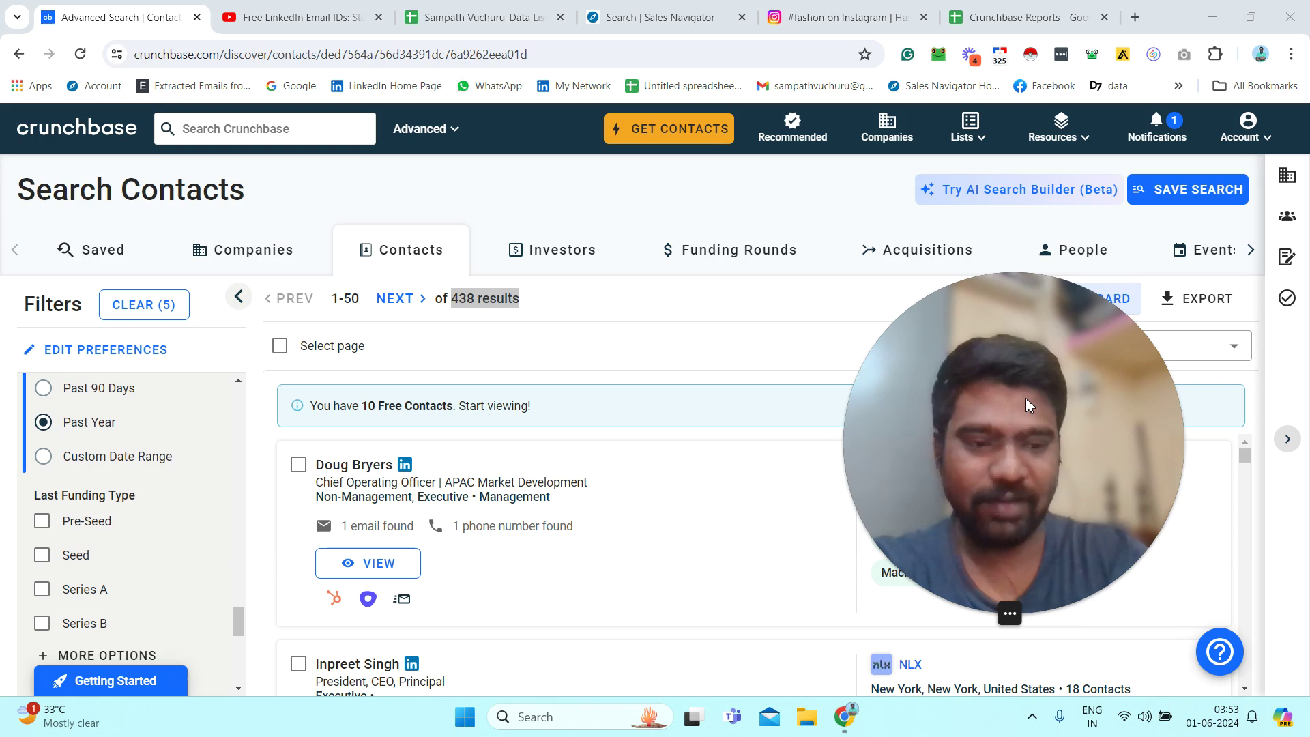
pyautogui.moveTo(1245, 456); pyautogui.dragTo(1287, 300)
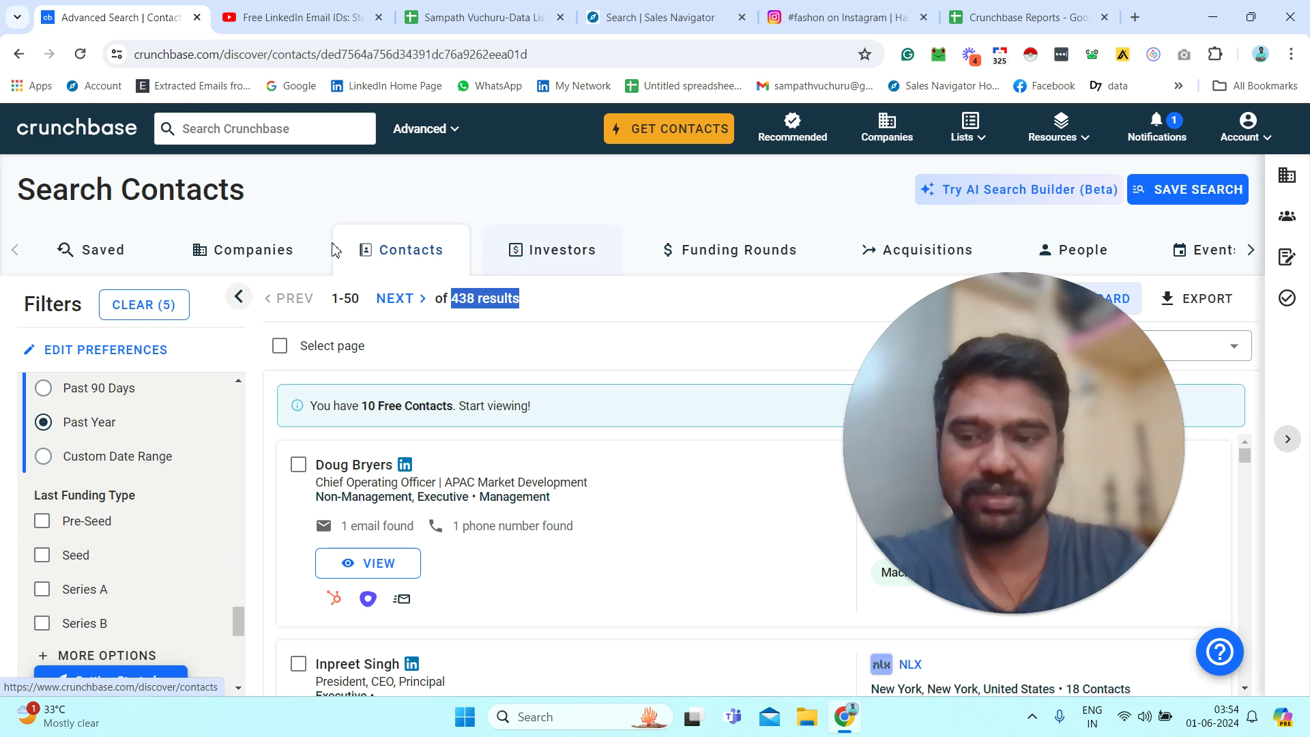
# Clear all contact search filters, switch to the Investors search, and highlight its number of results.
pyautogui.click(189, 300)
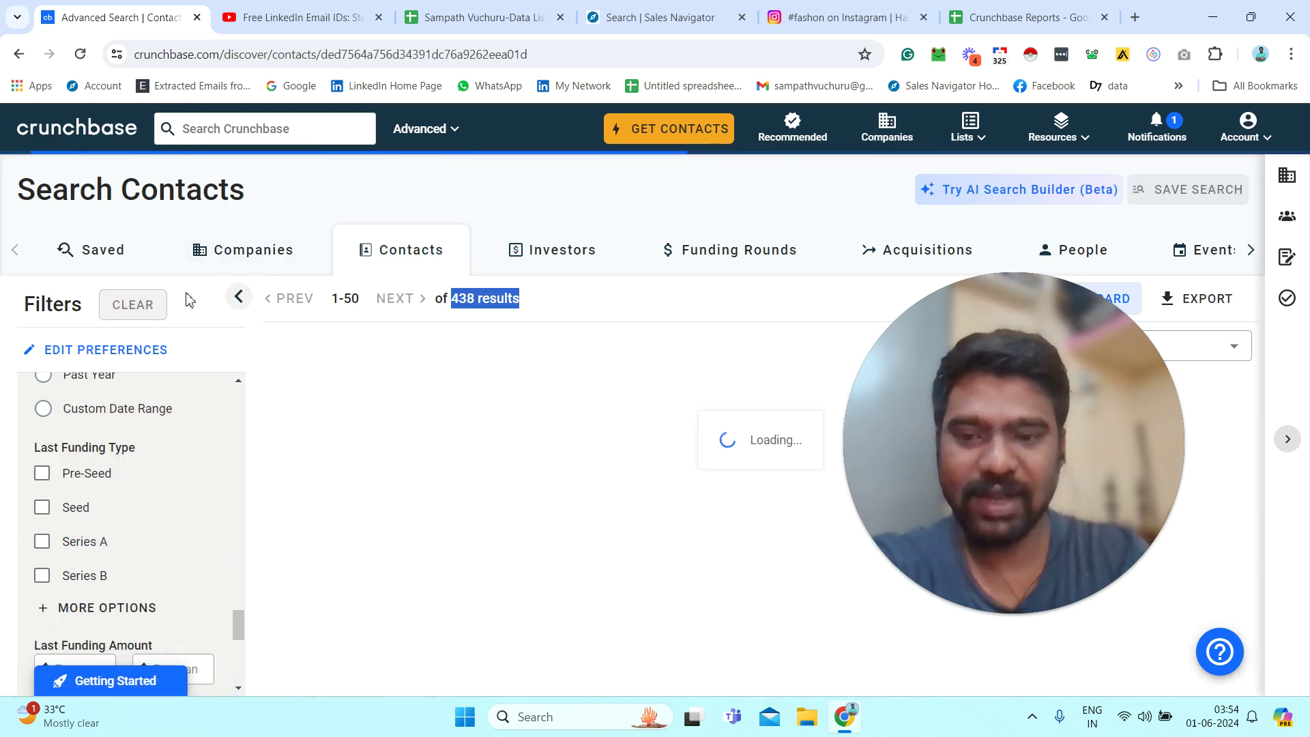
pyautogui.click(581, 264)
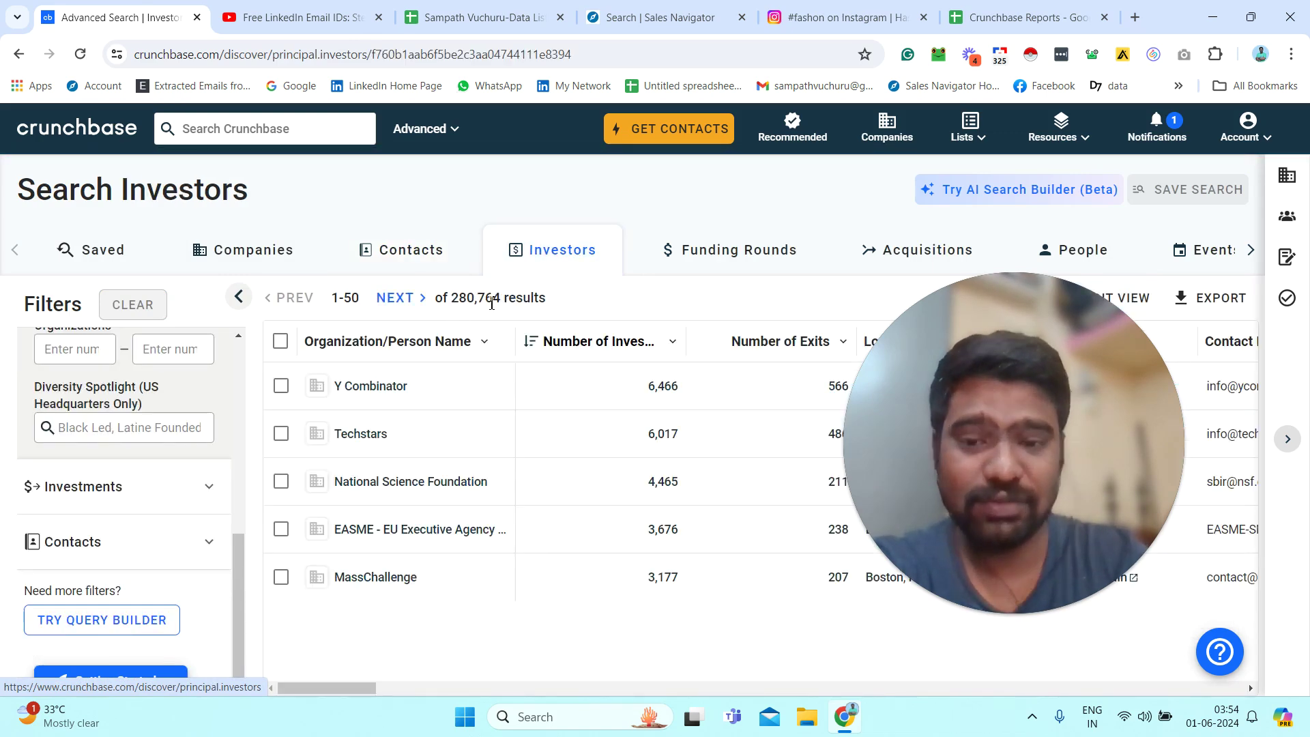
pyautogui.tripleClick(537, 295)
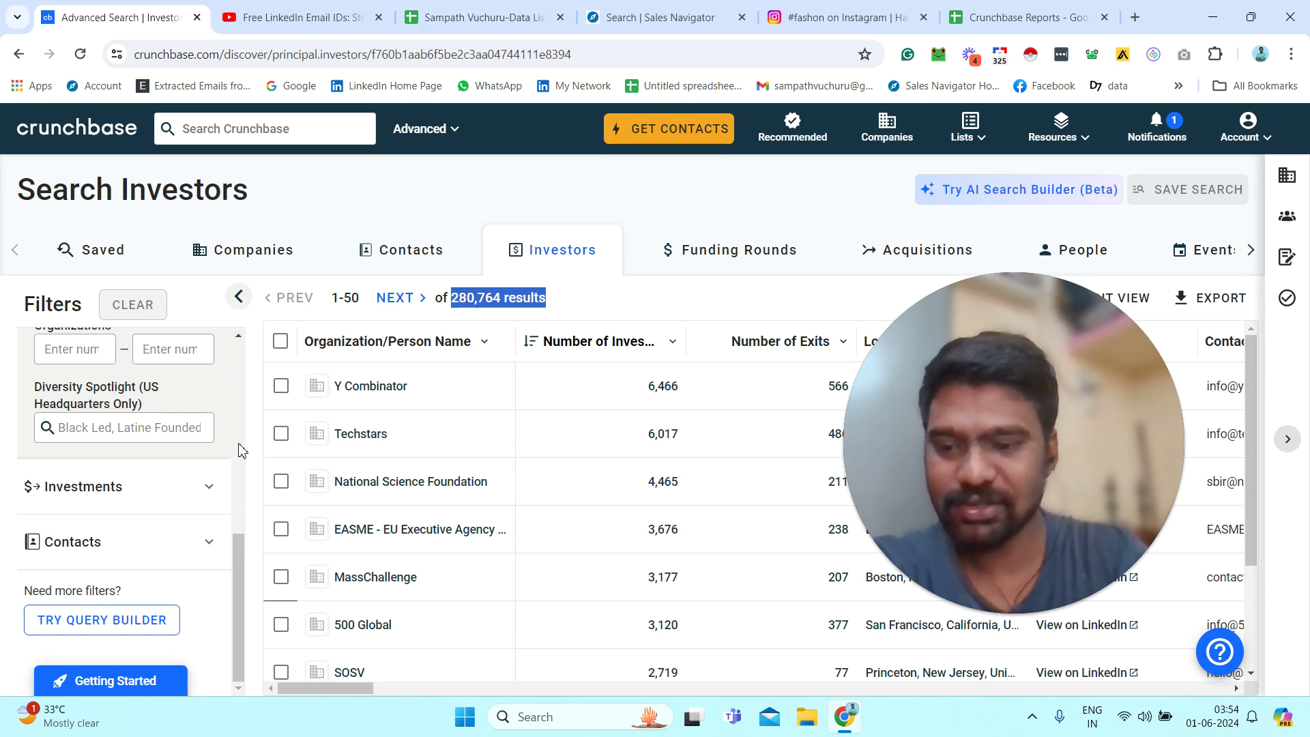
# Filter investors by Headquarters Location United States and type Individual/Angel, and highlight the number of results.
pyautogui.scroll(5, 241, 447)
pyautogui.scroll(1, 238, 382)
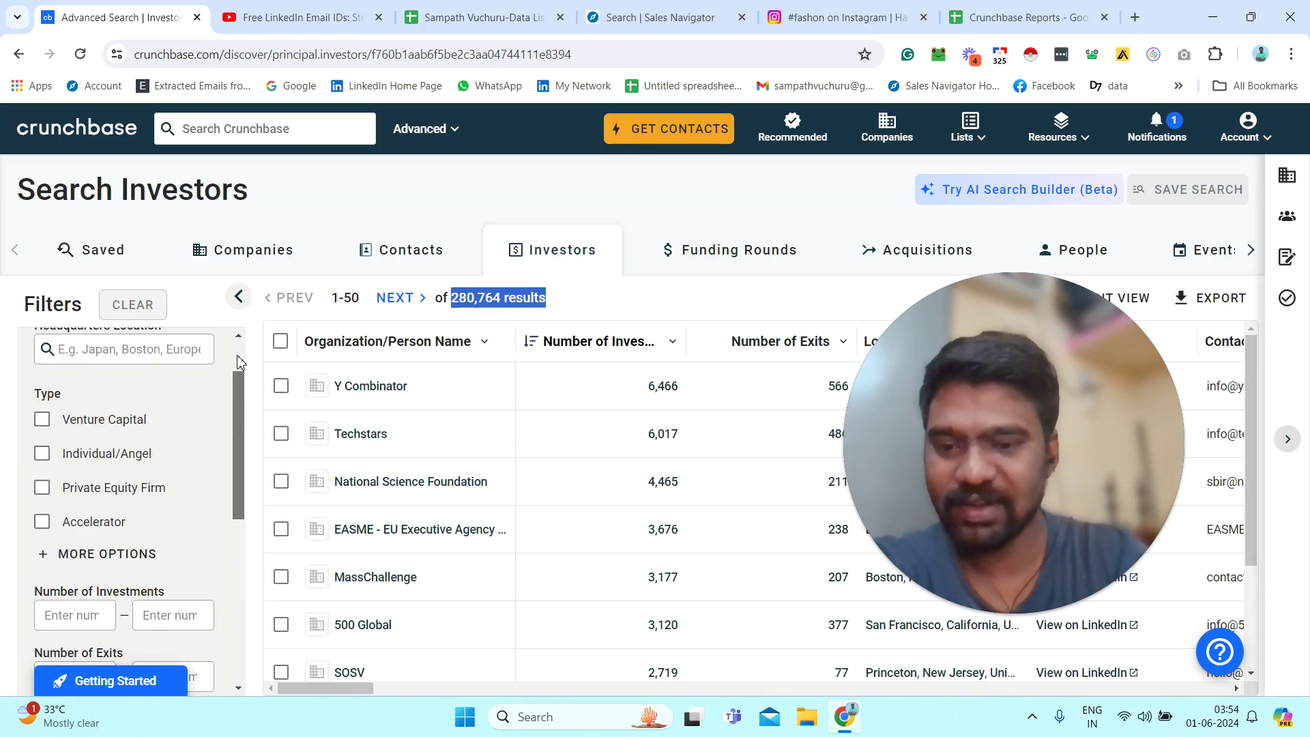
pyautogui.scroll(1, 240, 362)
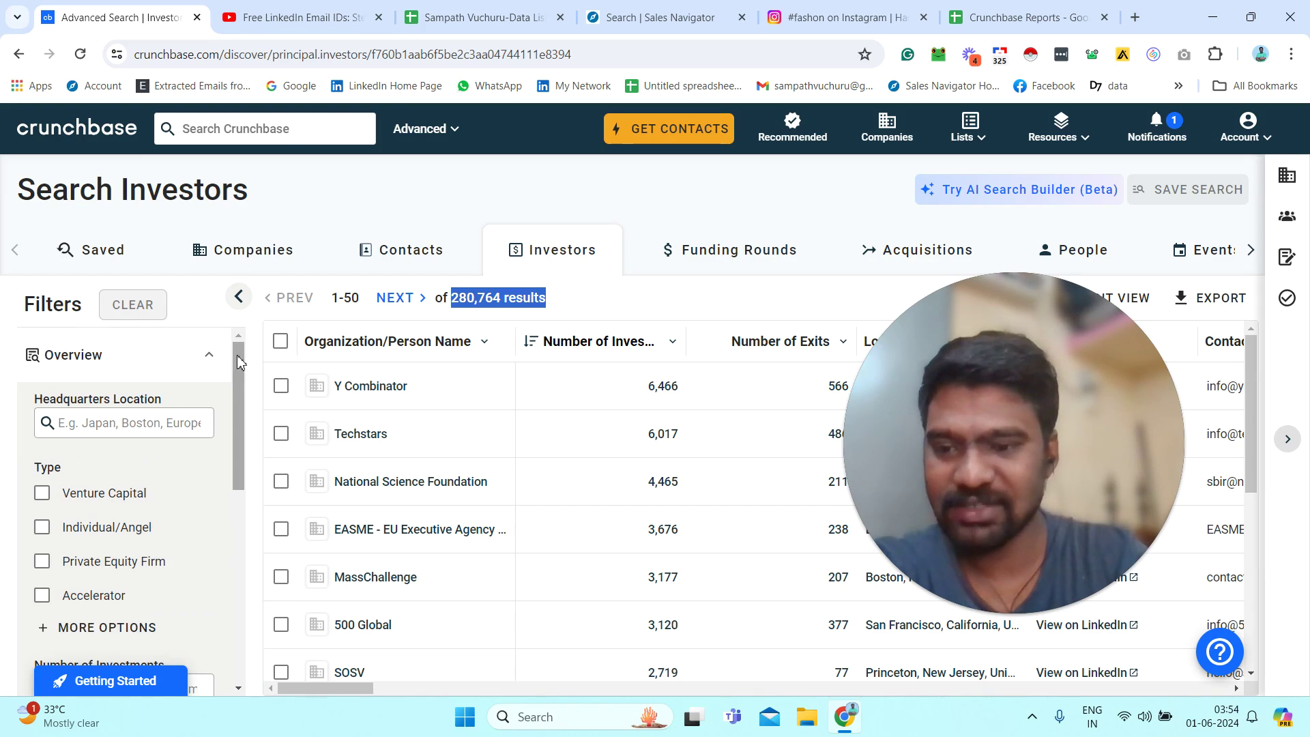
pyautogui.click(107, 423)
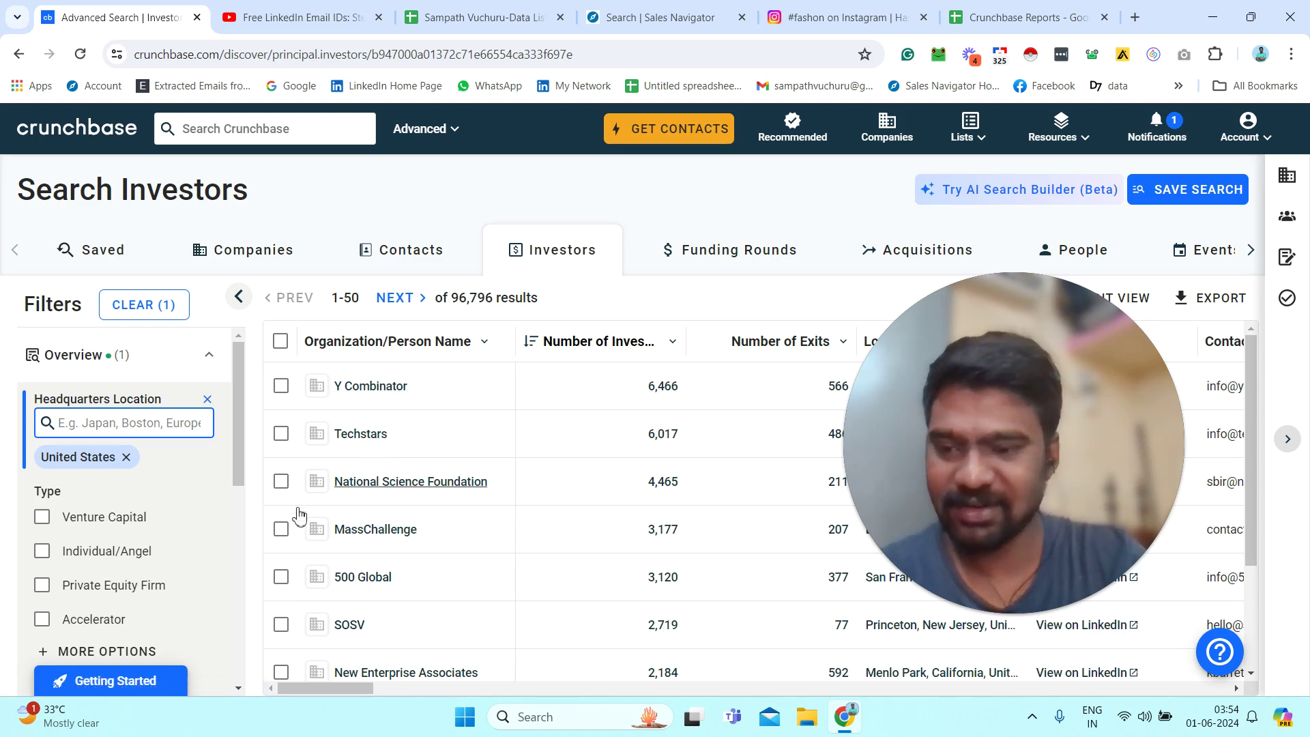
pyautogui.click(44, 558)
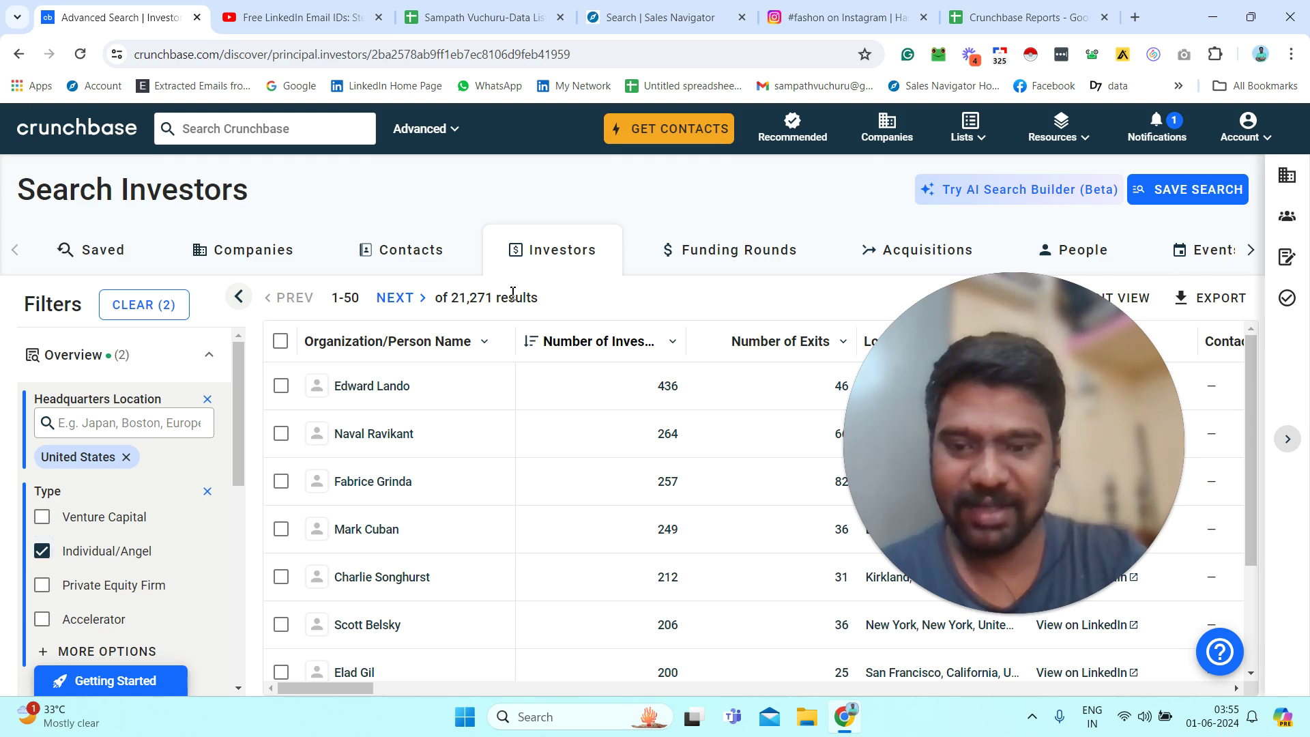
pyautogui.tripleClick(520, 299)
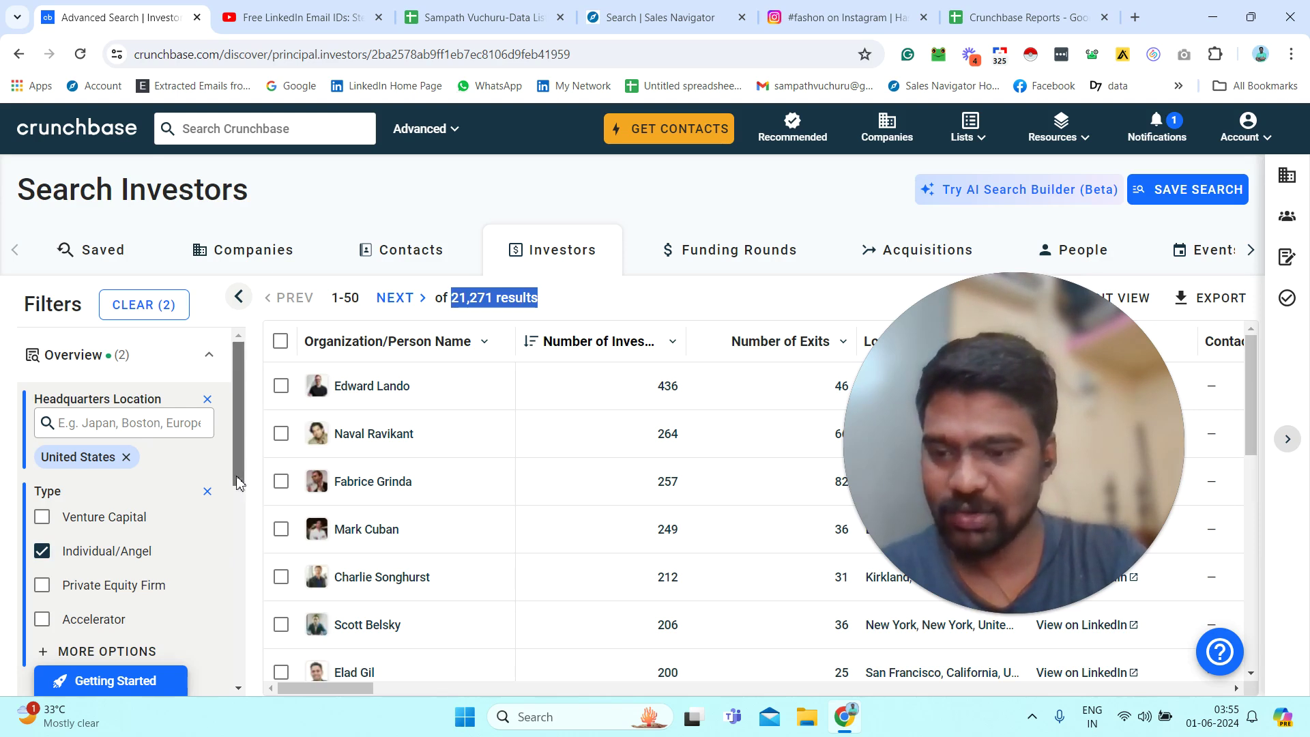
# Set the minimum Number of Investments to 2 and highlight the number of matching investors.
pyautogui.scroll(-4, 240, 491)
pyautogui.scroll(-1, 91, 460)
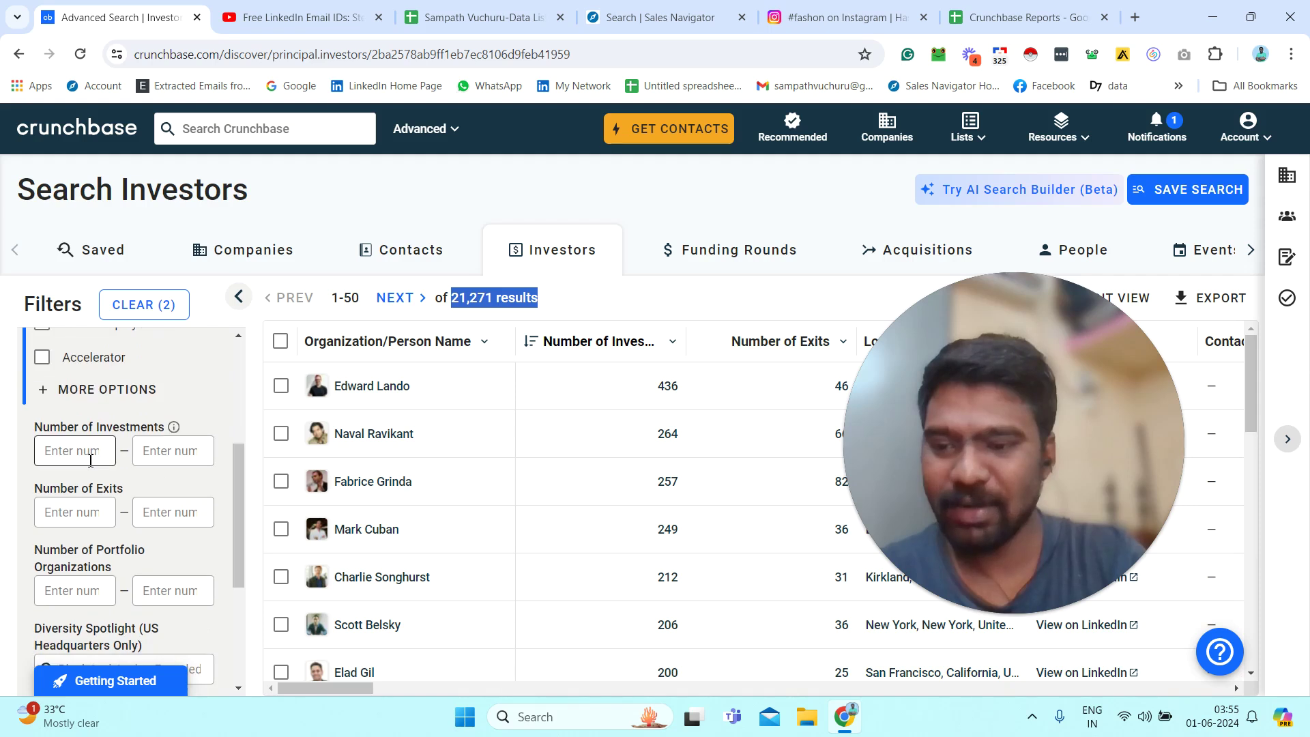
pyautogui.click(86, 449)
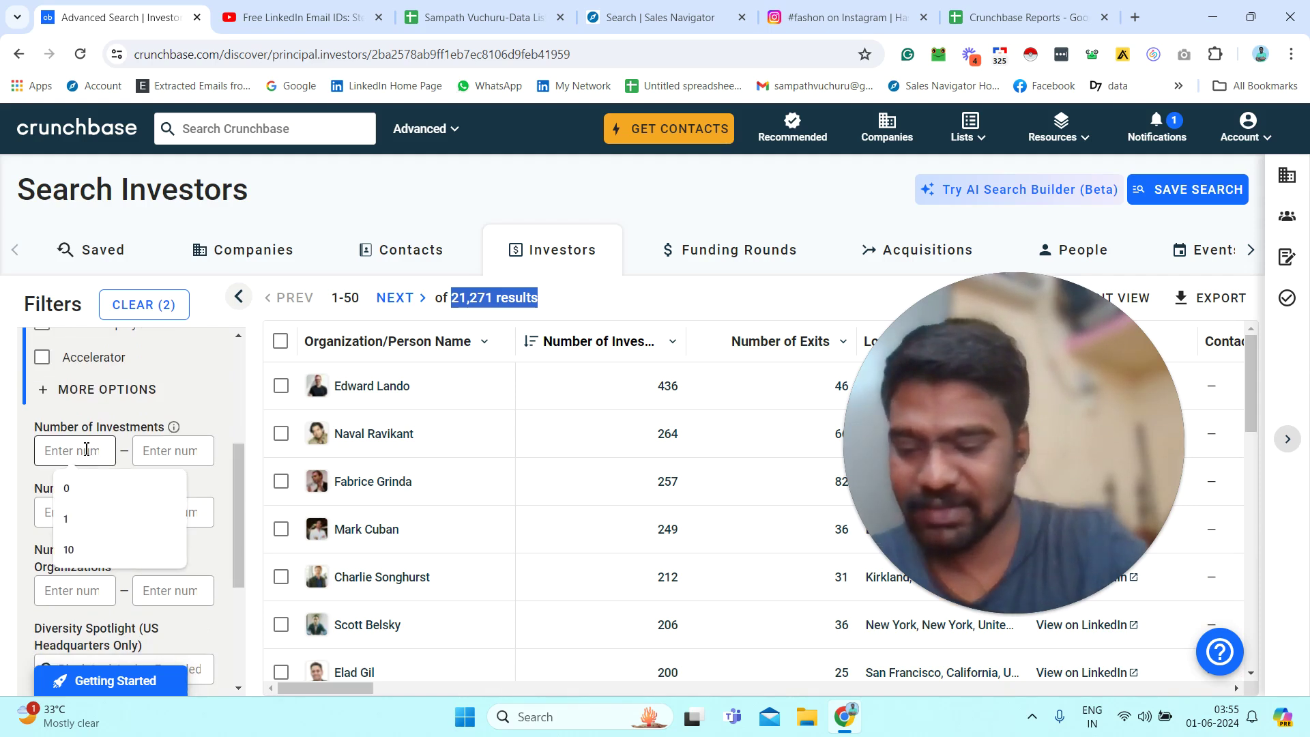
pyautogui.write('2')
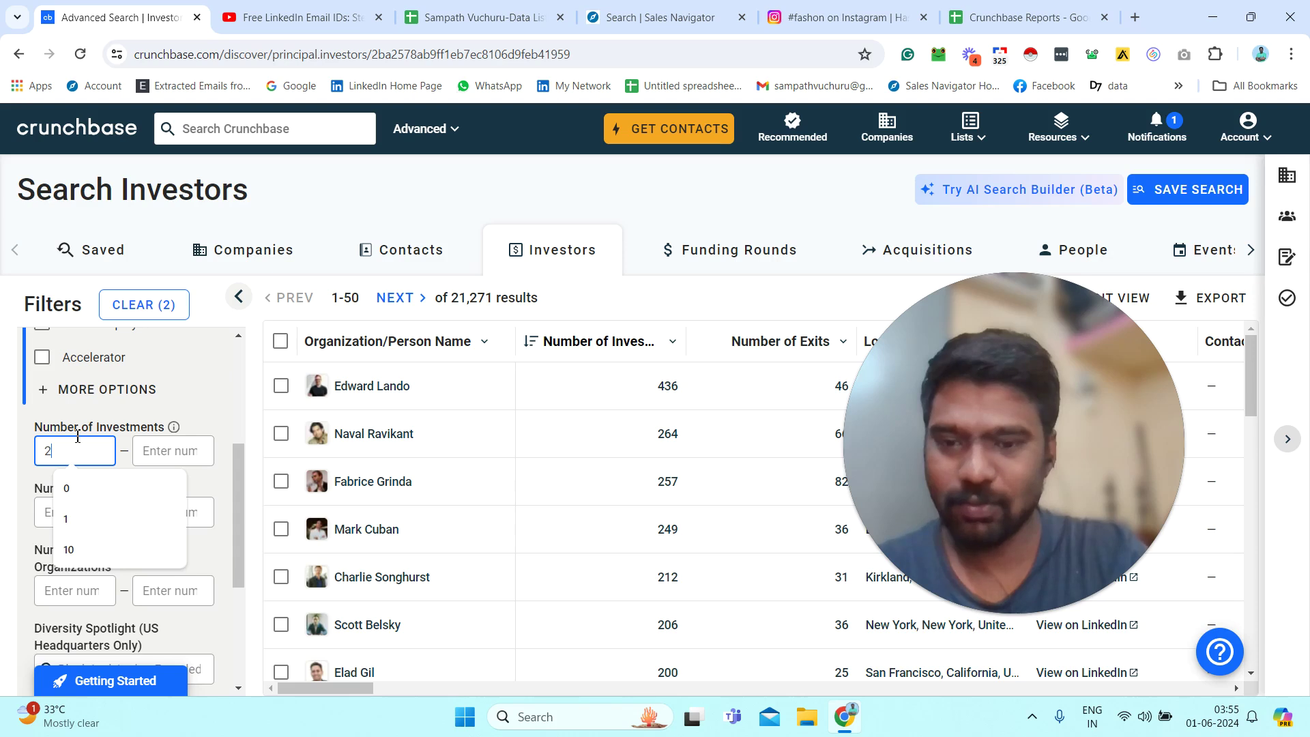
pyautogui.press('Return')
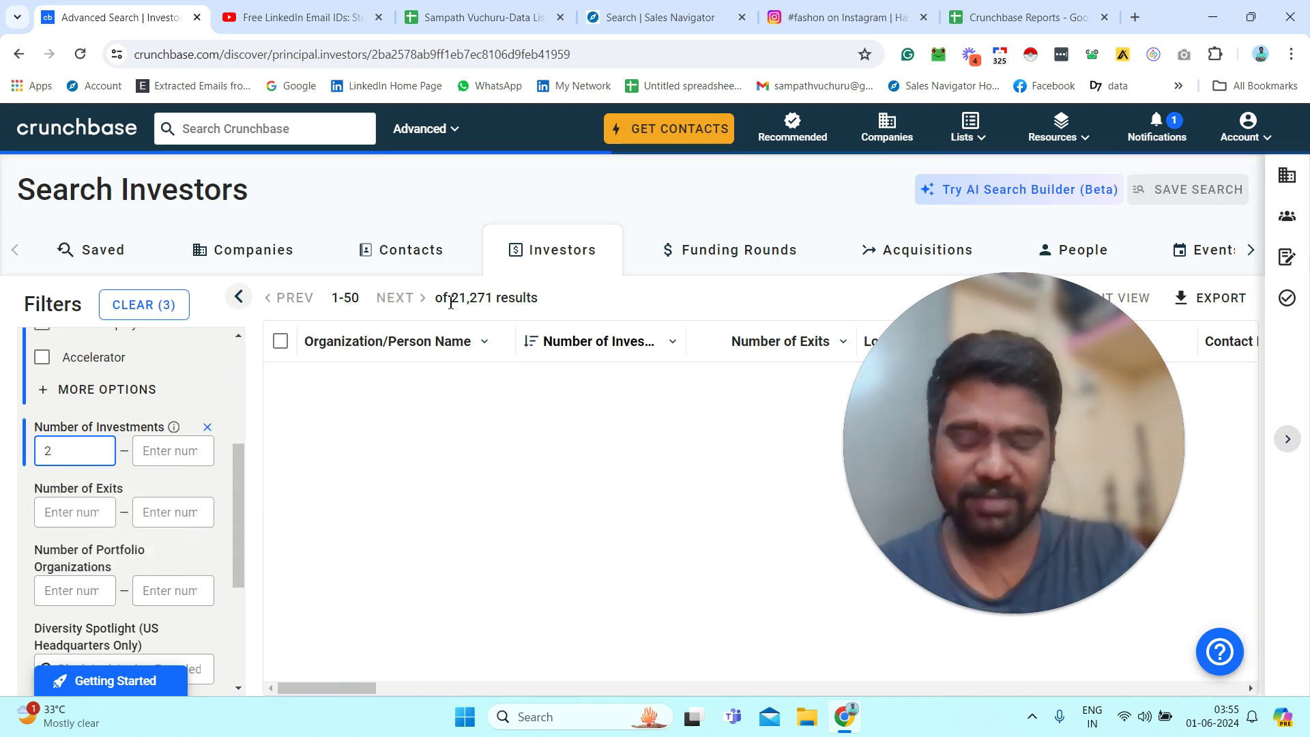
pyautogui.moveTo(451, 302); pyautogui.dragTo(505, 297)
pyautogui.click(445, 217)
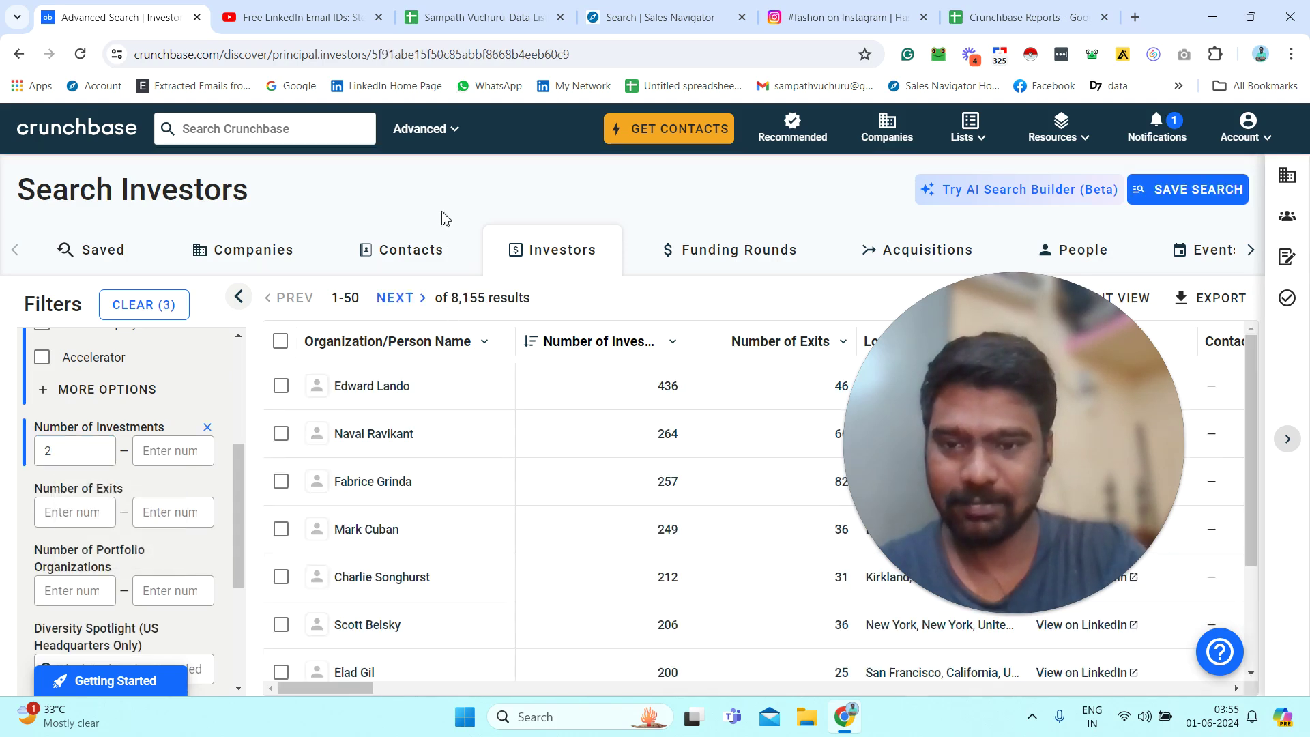
pyautogui.moveTo(452, 302); pyautogui.dragTo(496, 301)
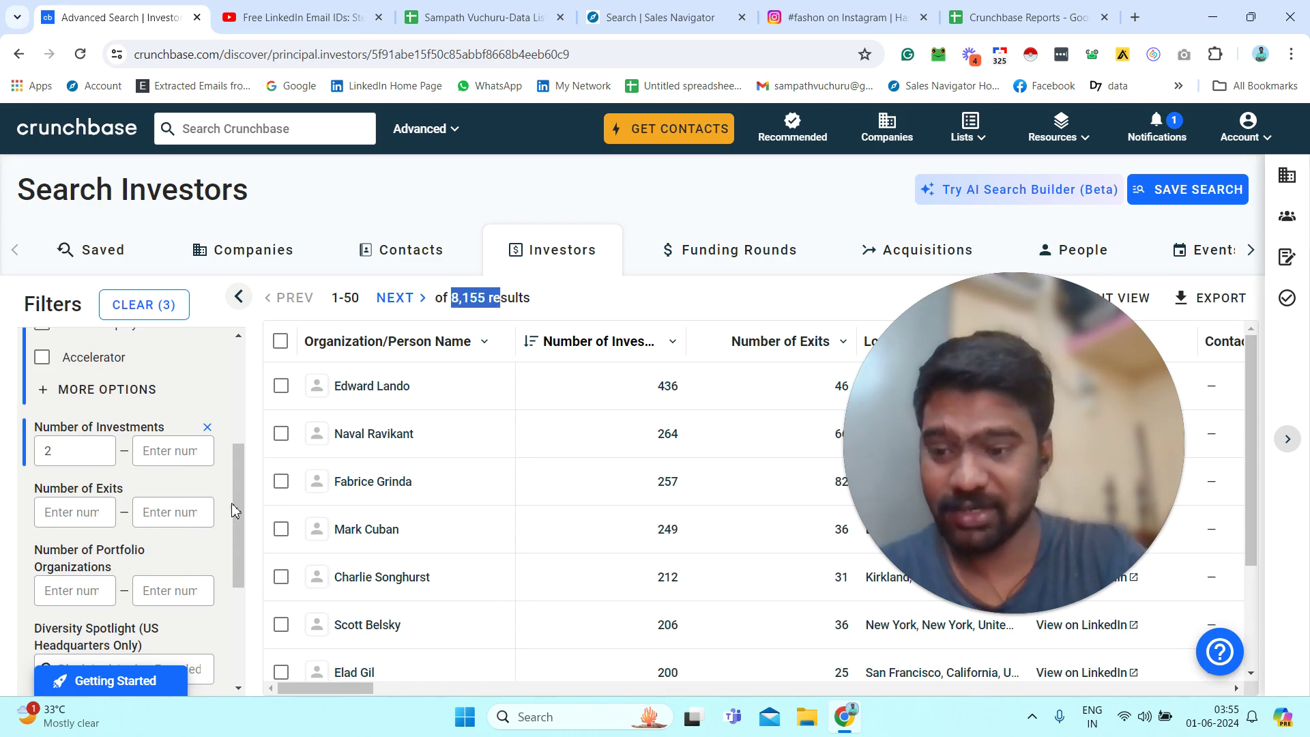
# Expand the Investments filters, set their Industry to Software > SaaS, and highlight the number of matching investors.
pyautogui.moveTo(236, 511); pyautogui.dragTo(241, 589)
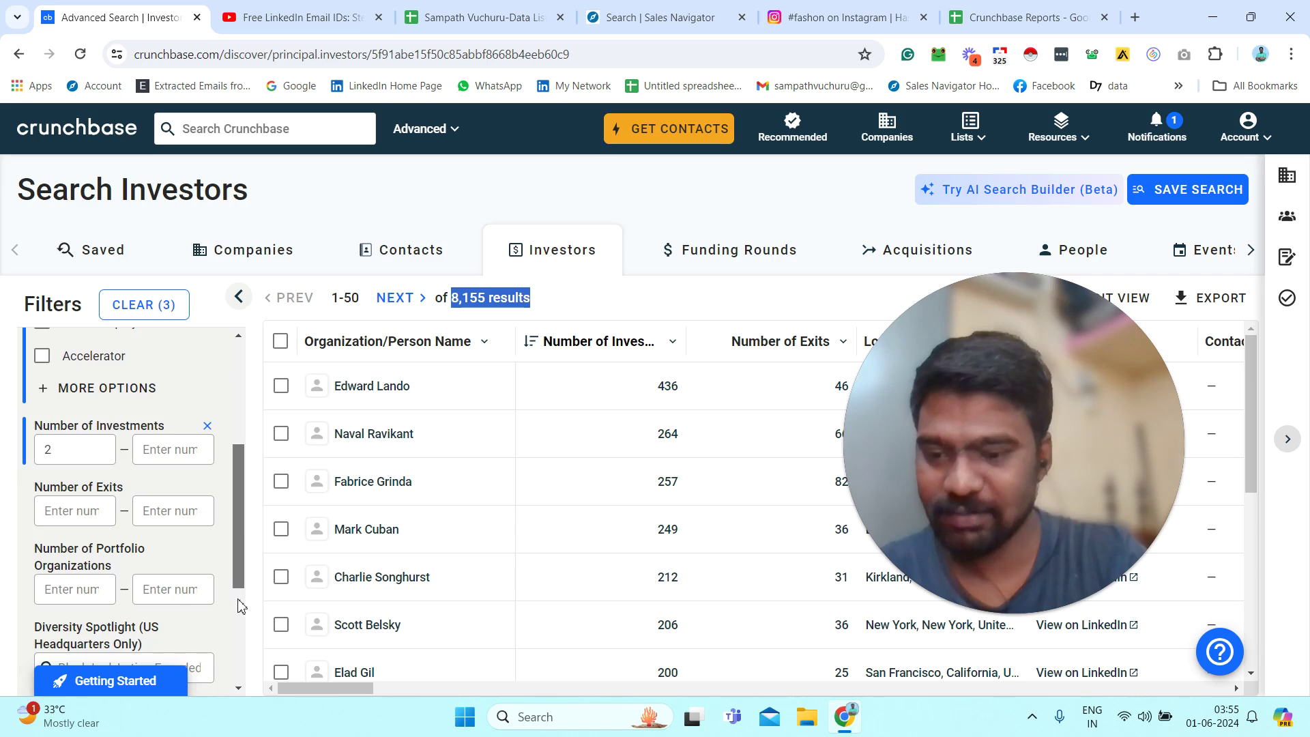
pyautogui.scroll(-4, 241, 606)
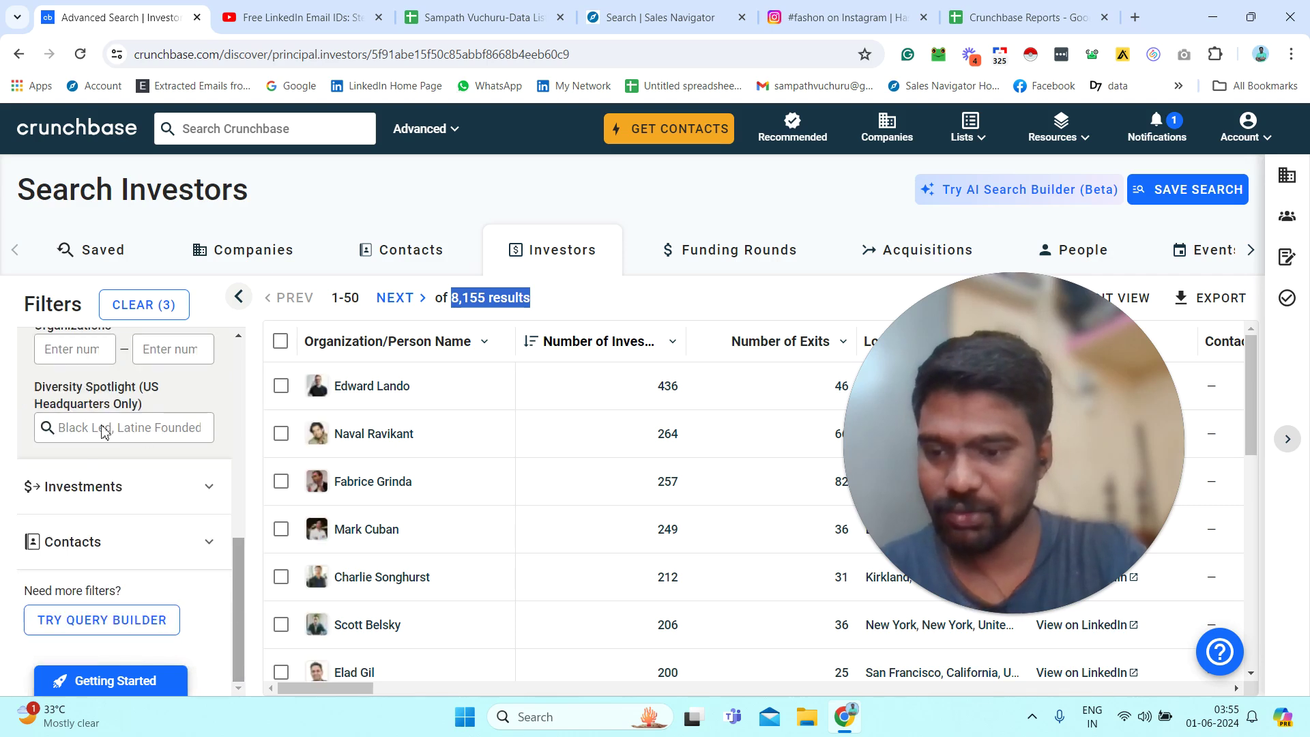
pyautogui.click(210, 490)
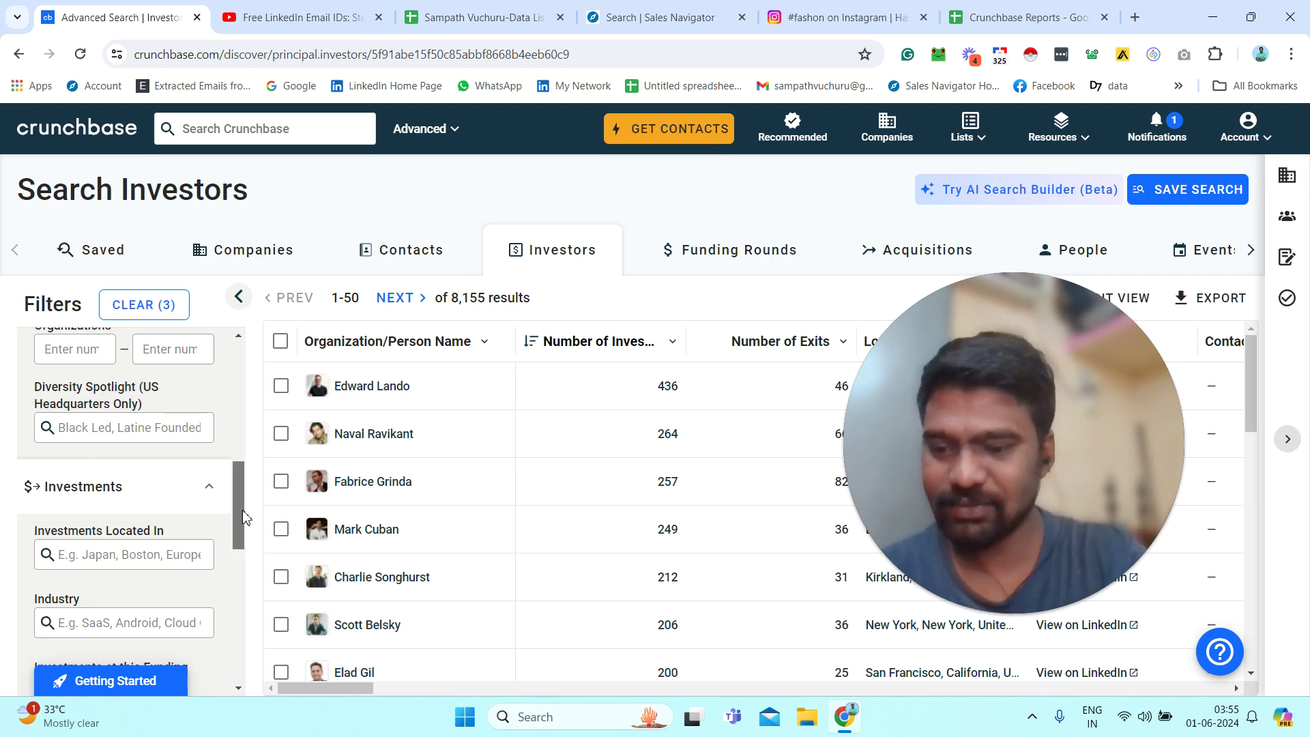
pyautogui.scroll(-2, 242, 543)
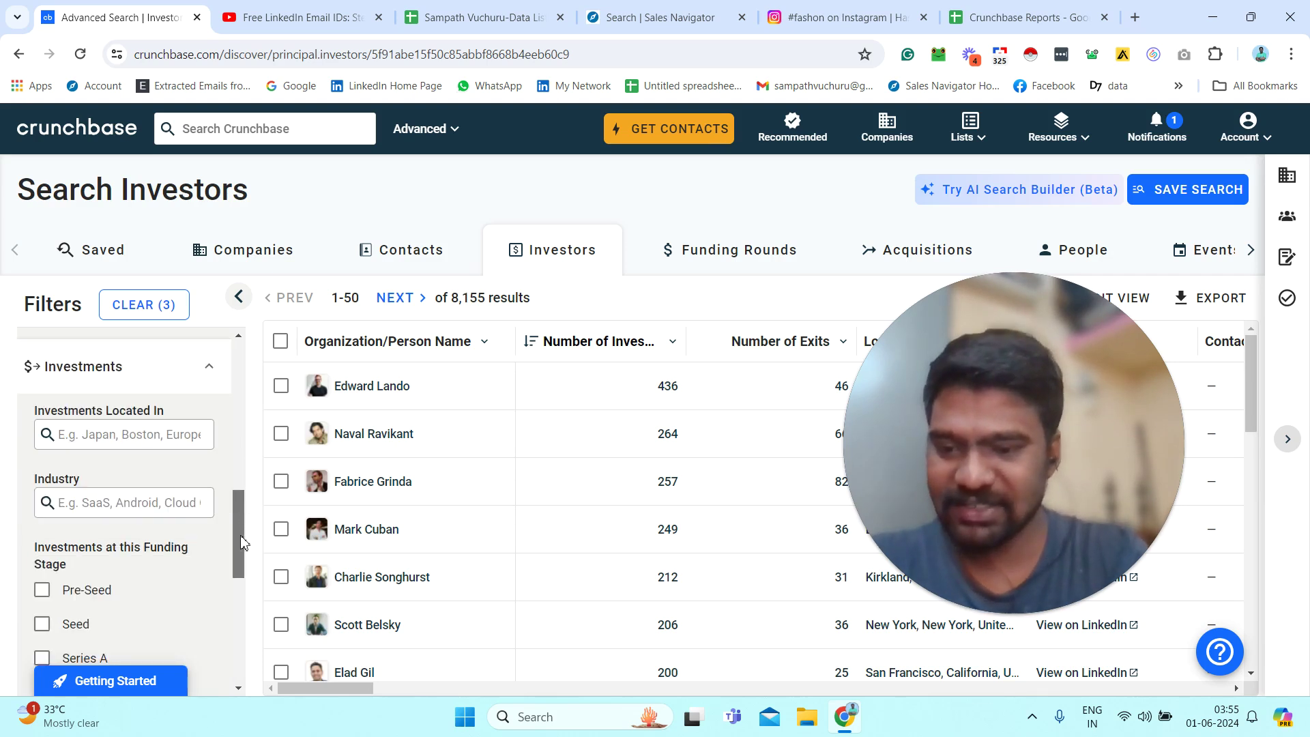
pyautogui.click(137, 503)
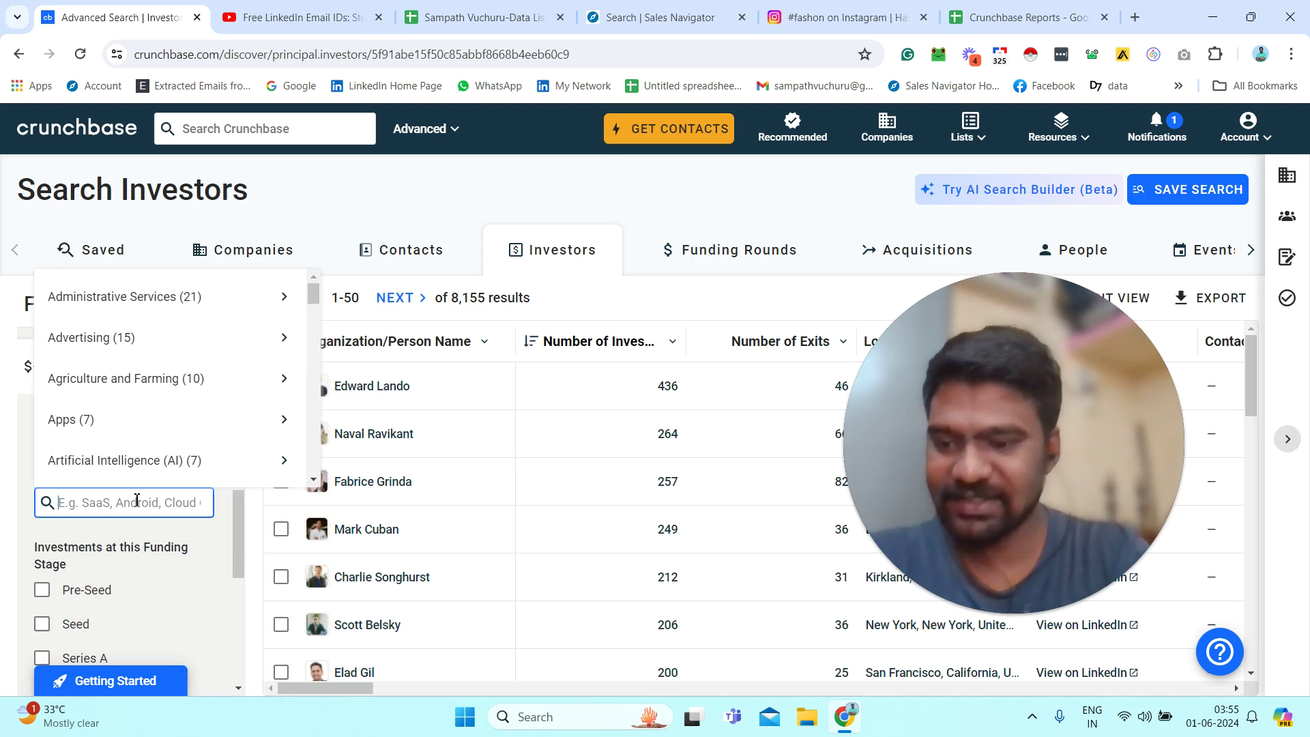
pyautogui.write('saas')
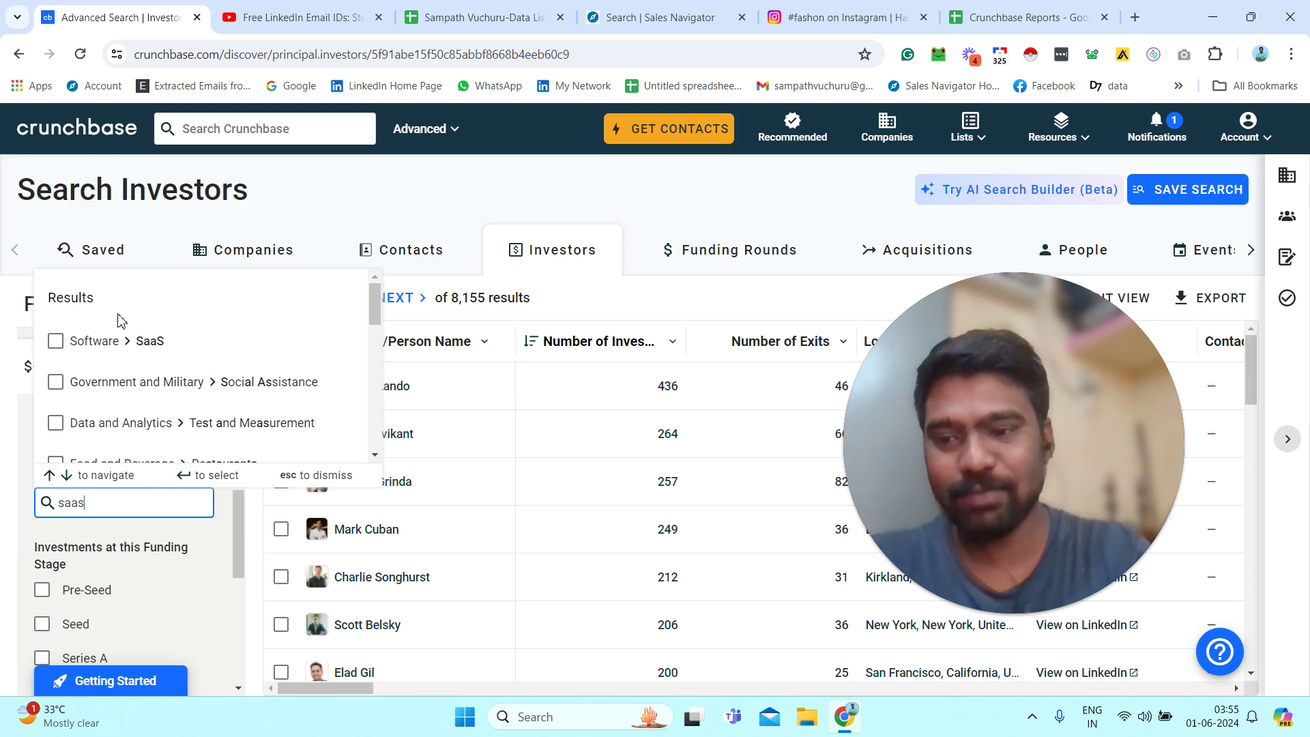
pyautogui.click(61, 344)
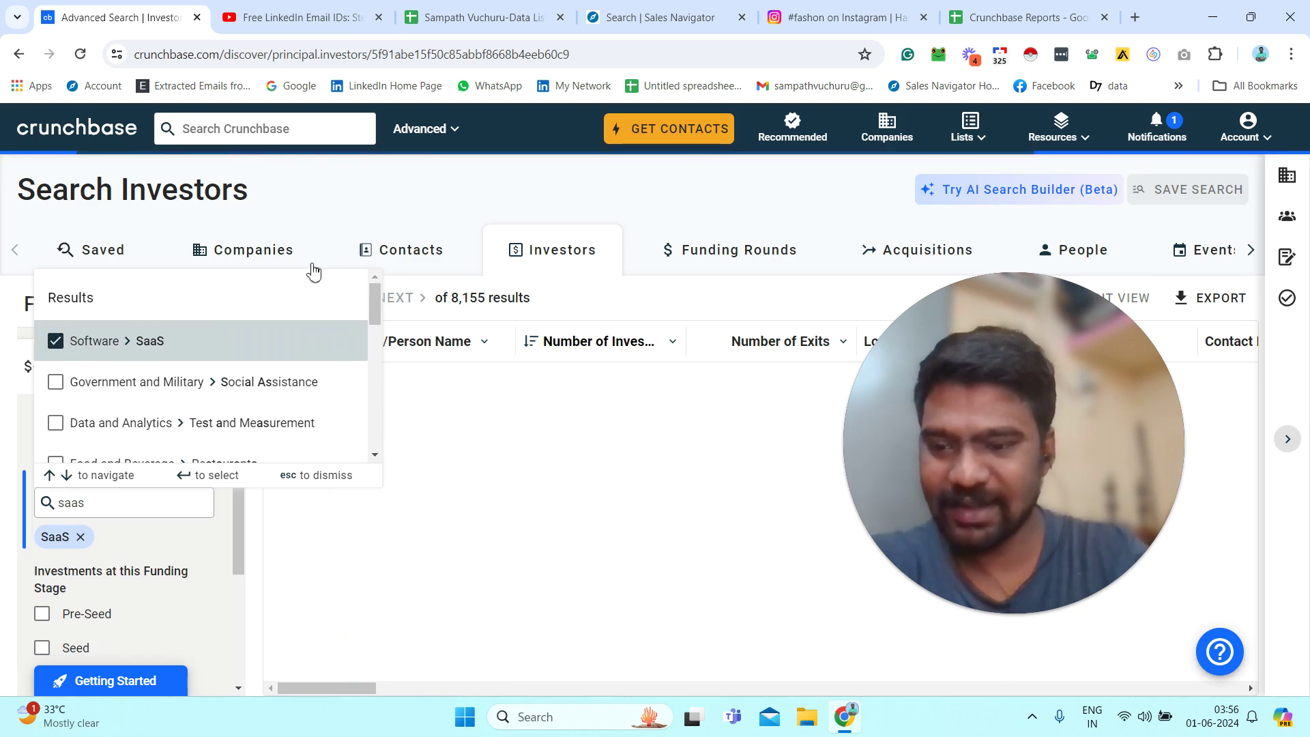
pyautogui.click(464, 305)
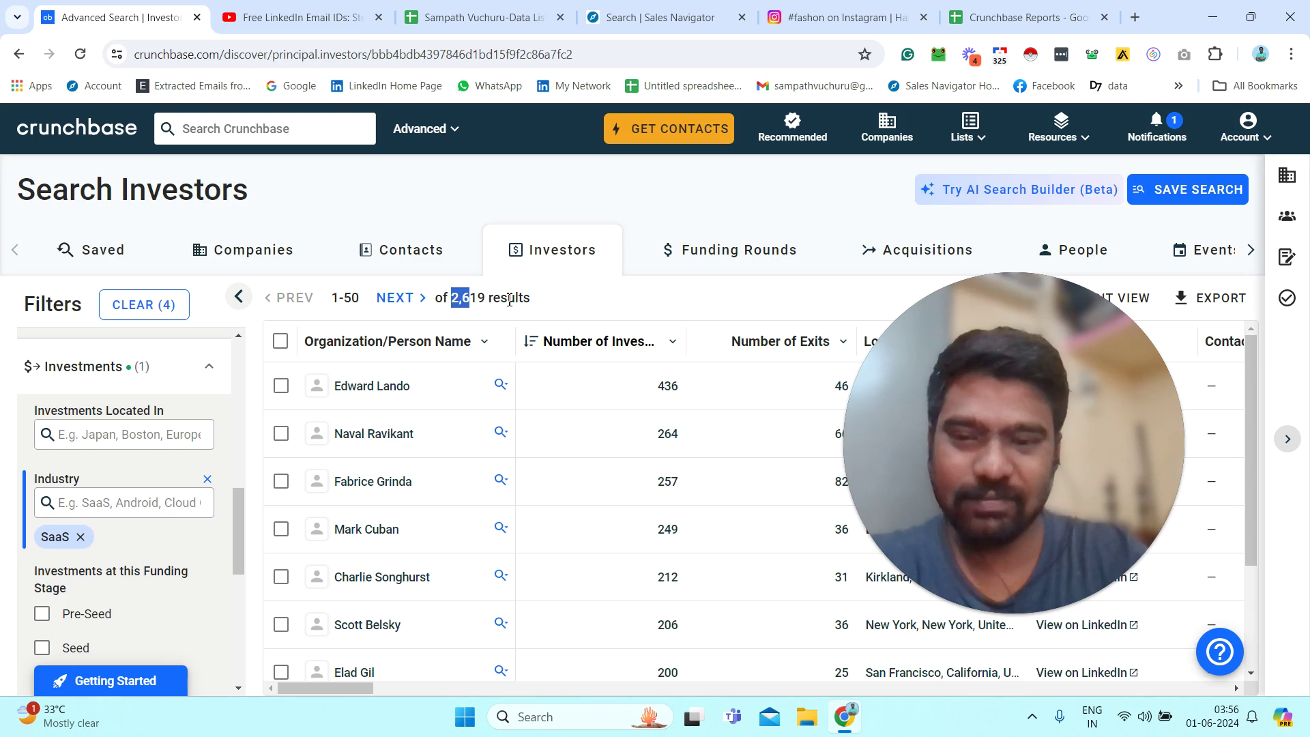
pyautogui.moveTo(518, 300); pyautogui.dragTo(517, 301)
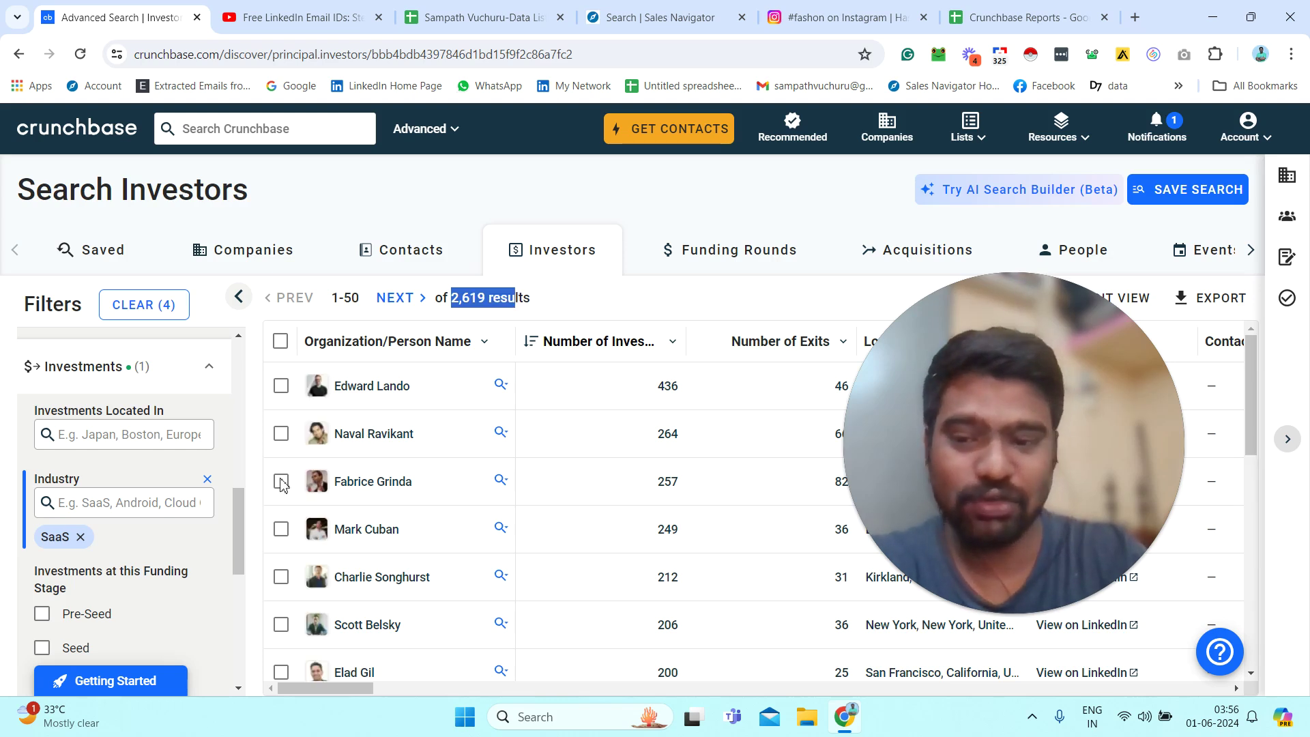
# Limit Investments at this Funding Stage to Pre-Seed and highlight the number of matching investors.
pyautogui.moveTo(239, 499); pyautogui.dragTo(236, 541)
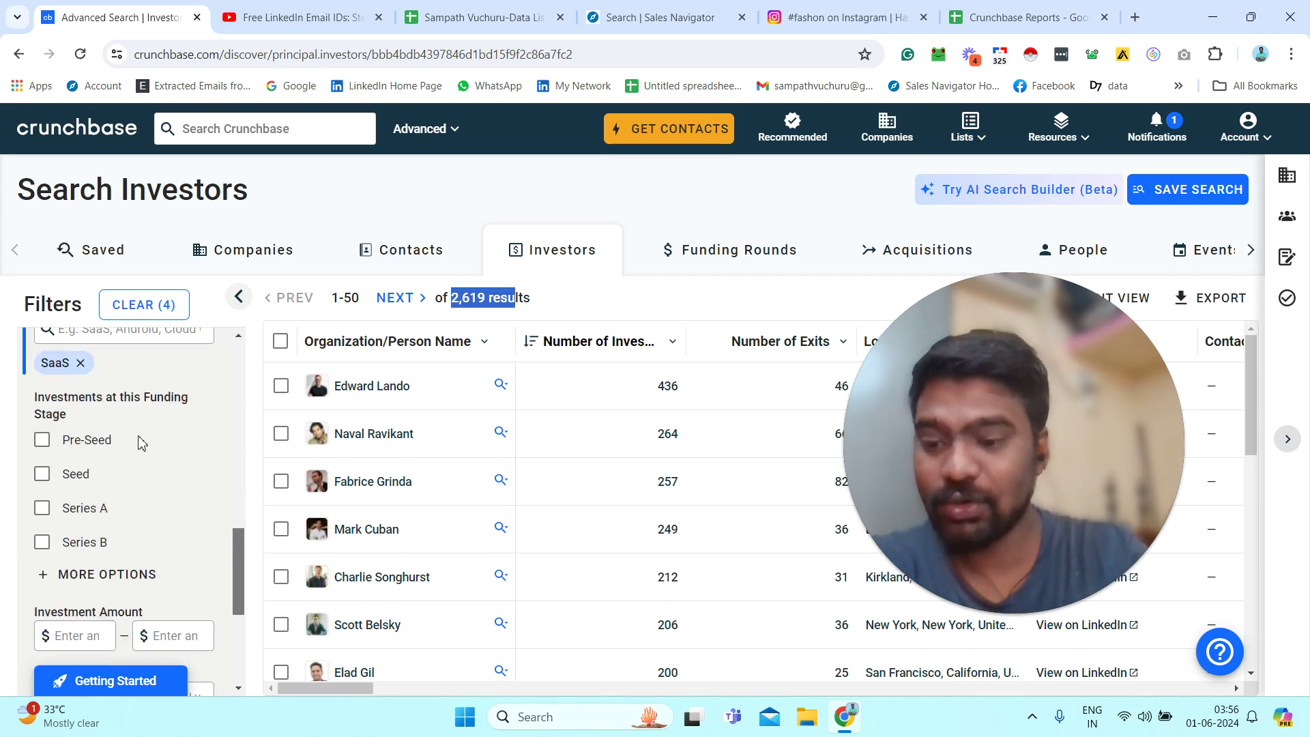
pyautogui.click(92, 410)
pyautogui.scroll(1, 54, 440)
pyautogui.tripleClick(71, 445)
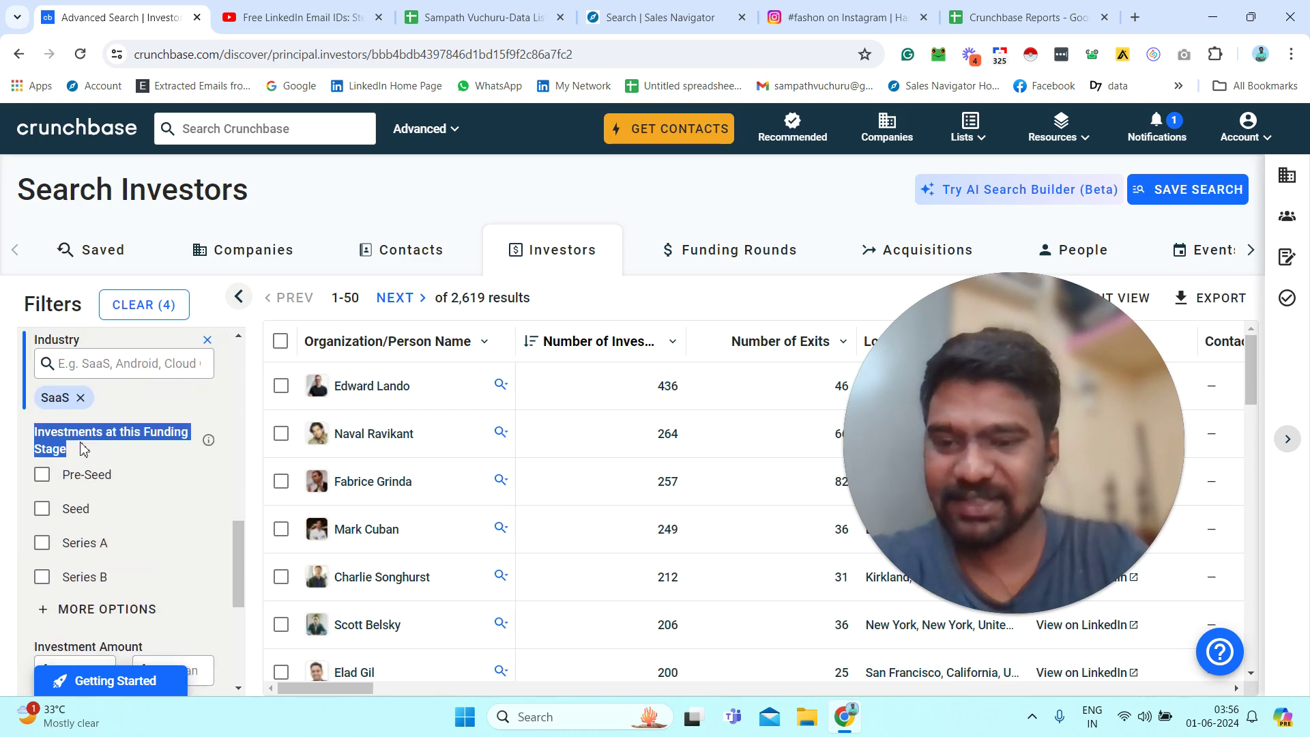
pyautogui.click(43, 478)
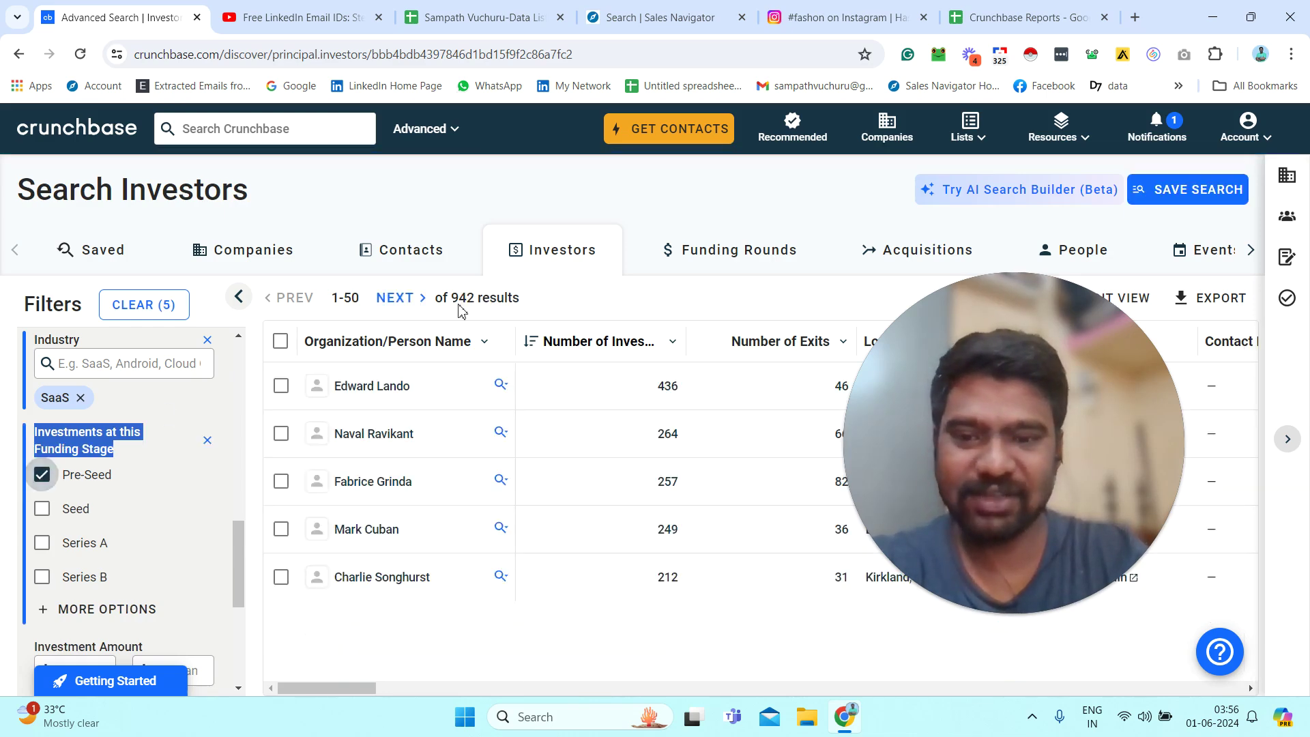
pyautogui.tripleClick(510, 300)
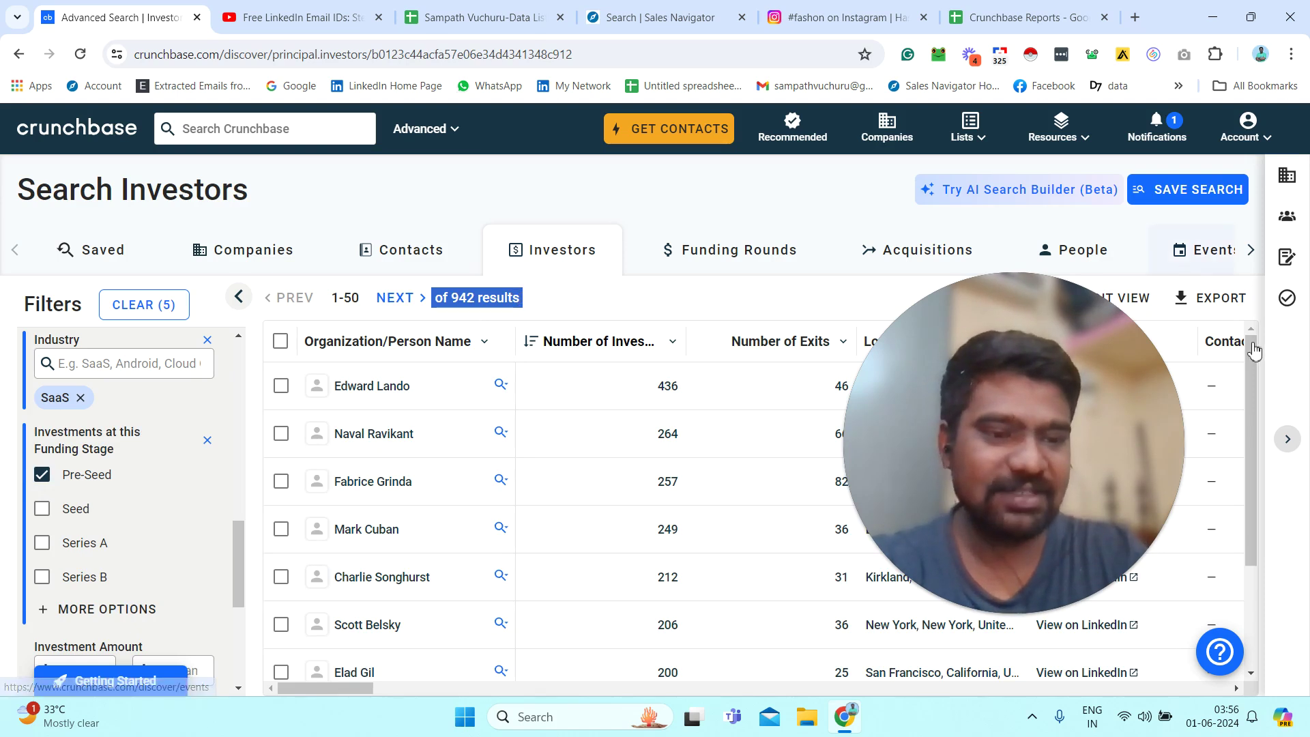
# Look through the investor list, select every investor on the page, and extend the selection to all matching results.
pyautogui.scroll(-1, 1256, 362)
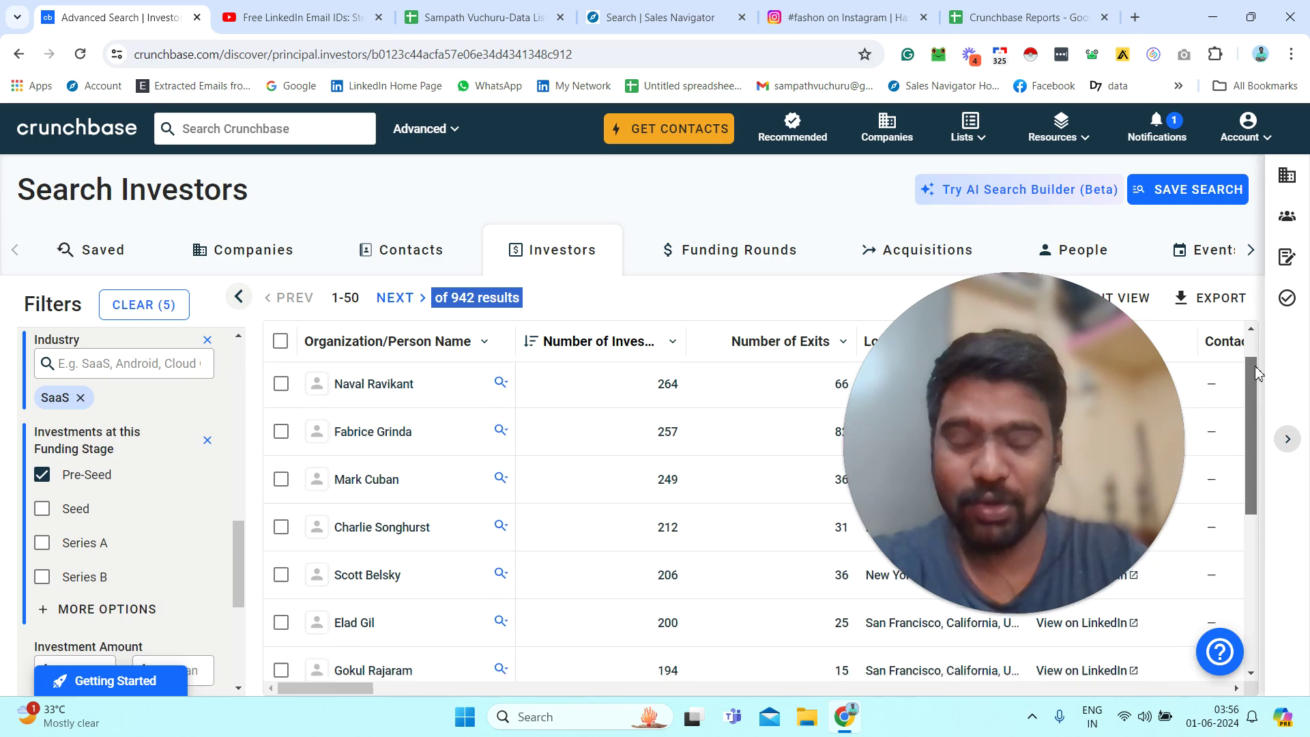
pyautogui.scroll(-2, 1255, 372)
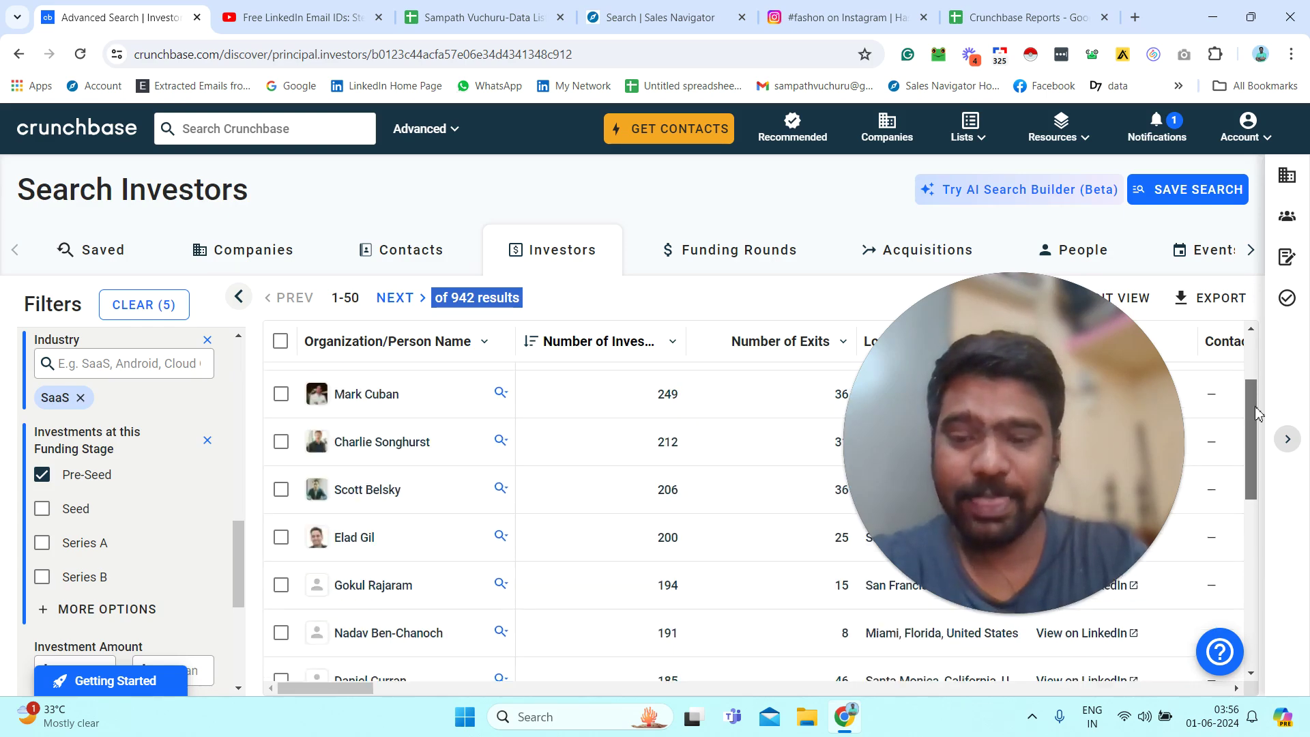
pyautogui.scroll(-2, 1256, 430)
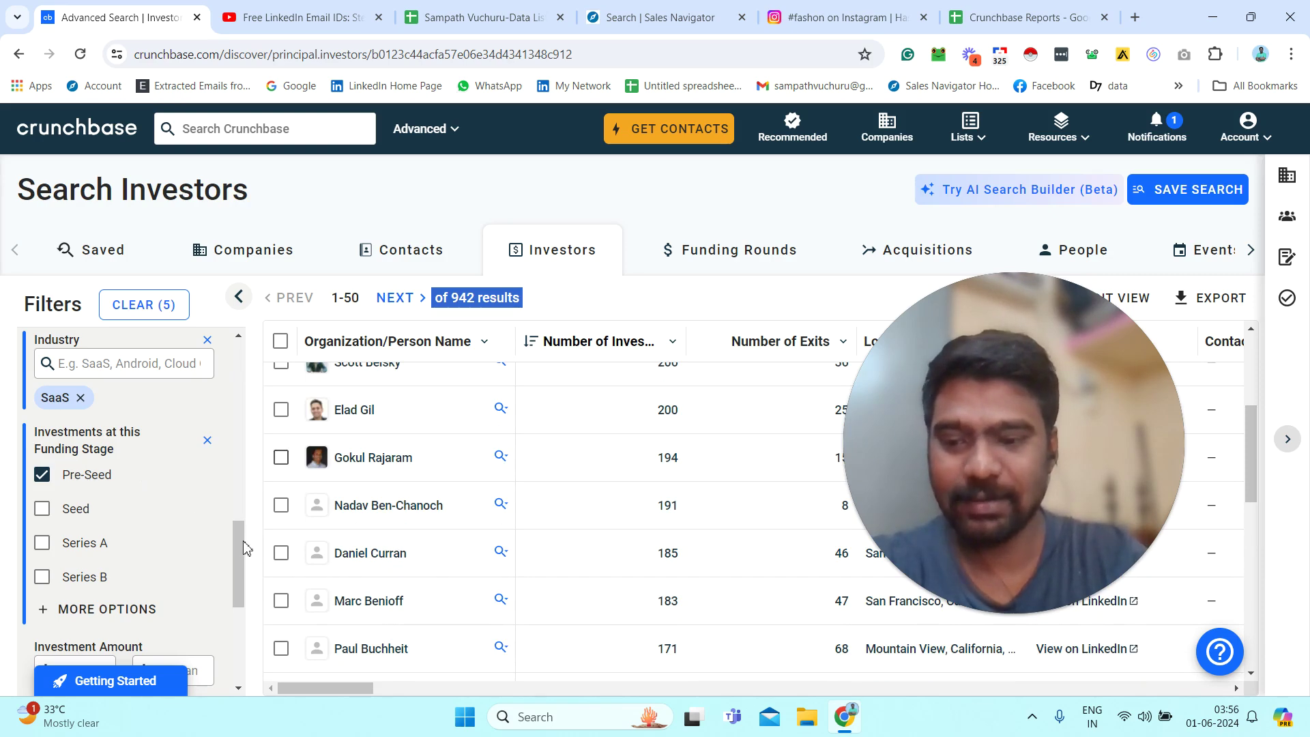
pyautogui.click(281, 341)
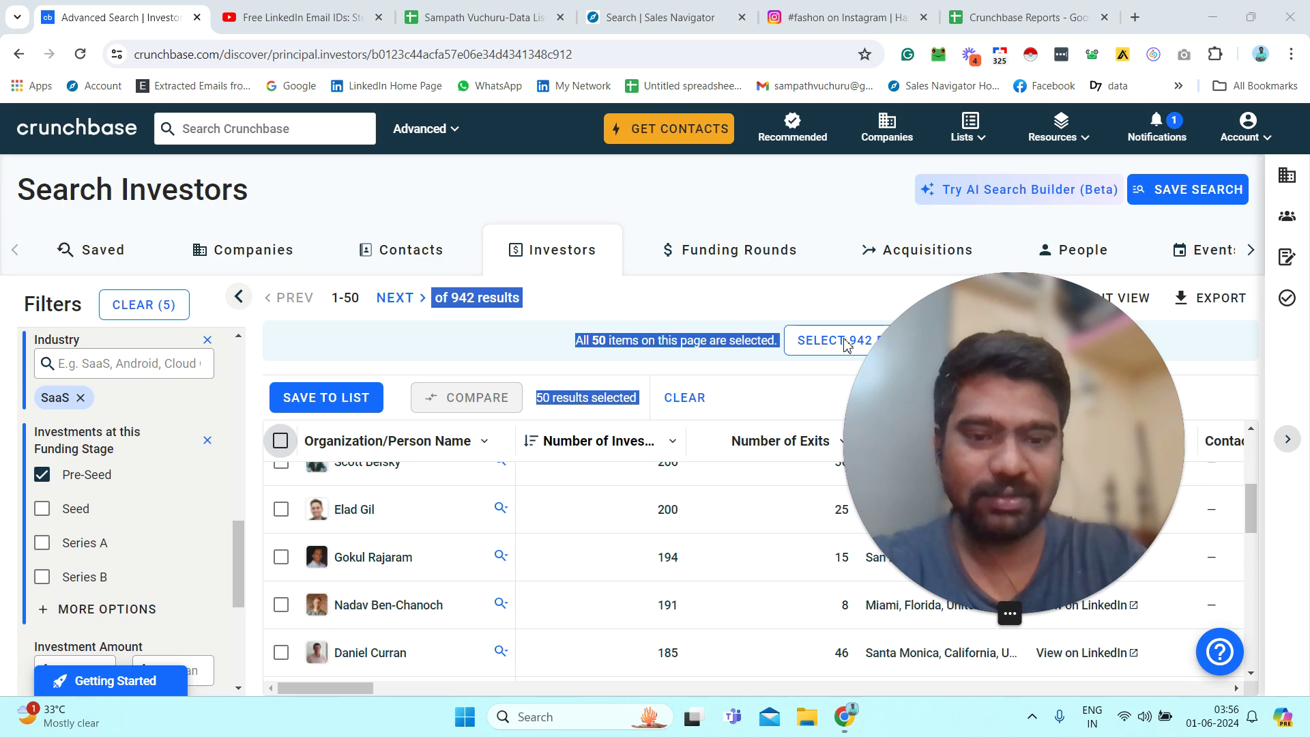
pyautogui.moveTo(995, 352); pyautogui.dragTo(1047, 381)
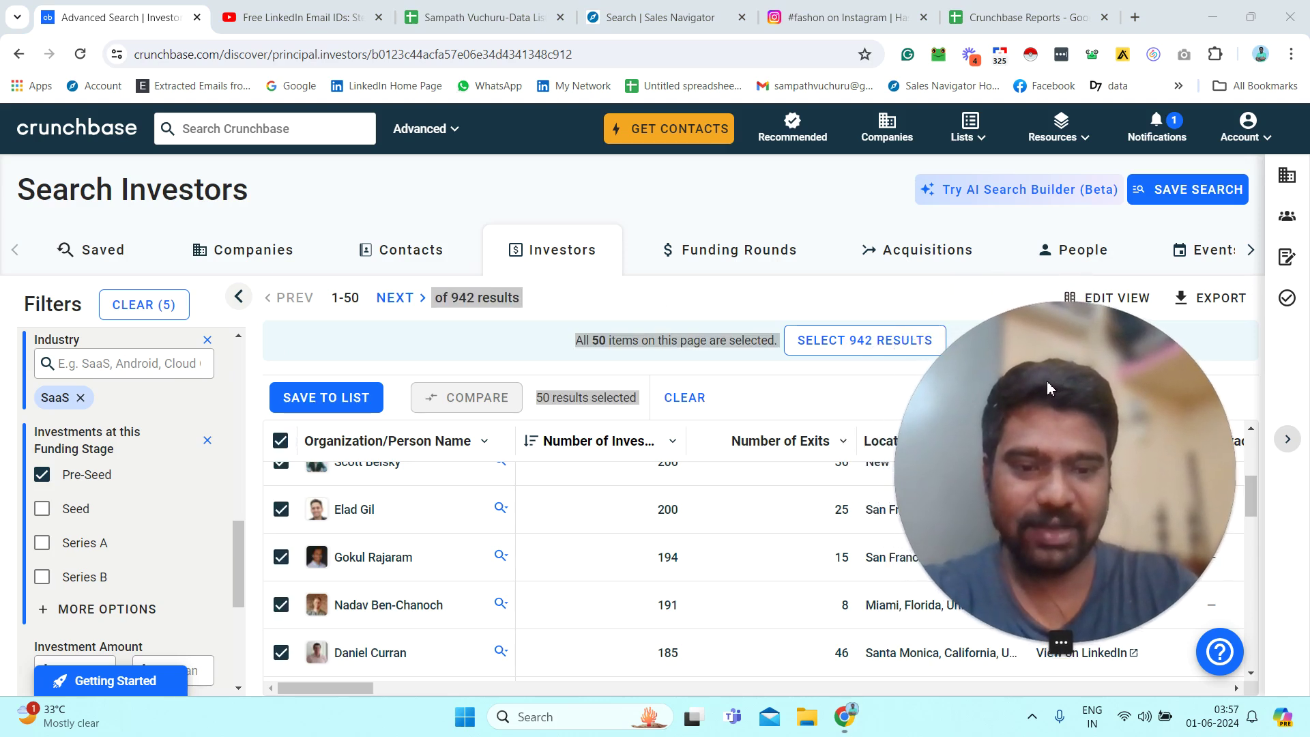
pyautogui.click(859, 346)
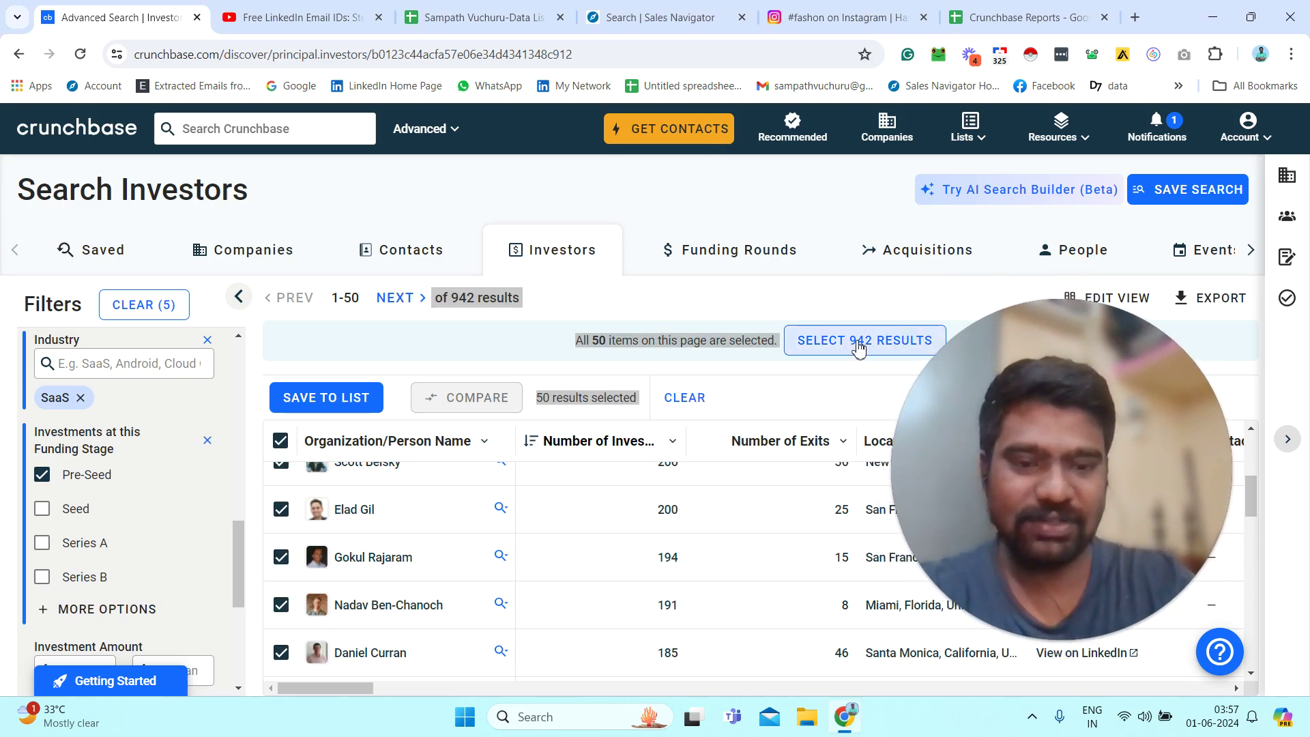
# Extend the selection to all matching investors, and open the start of Sheet1 in the Crunchbase Reports spreadsheet.
pyautogui.click(858, 341)
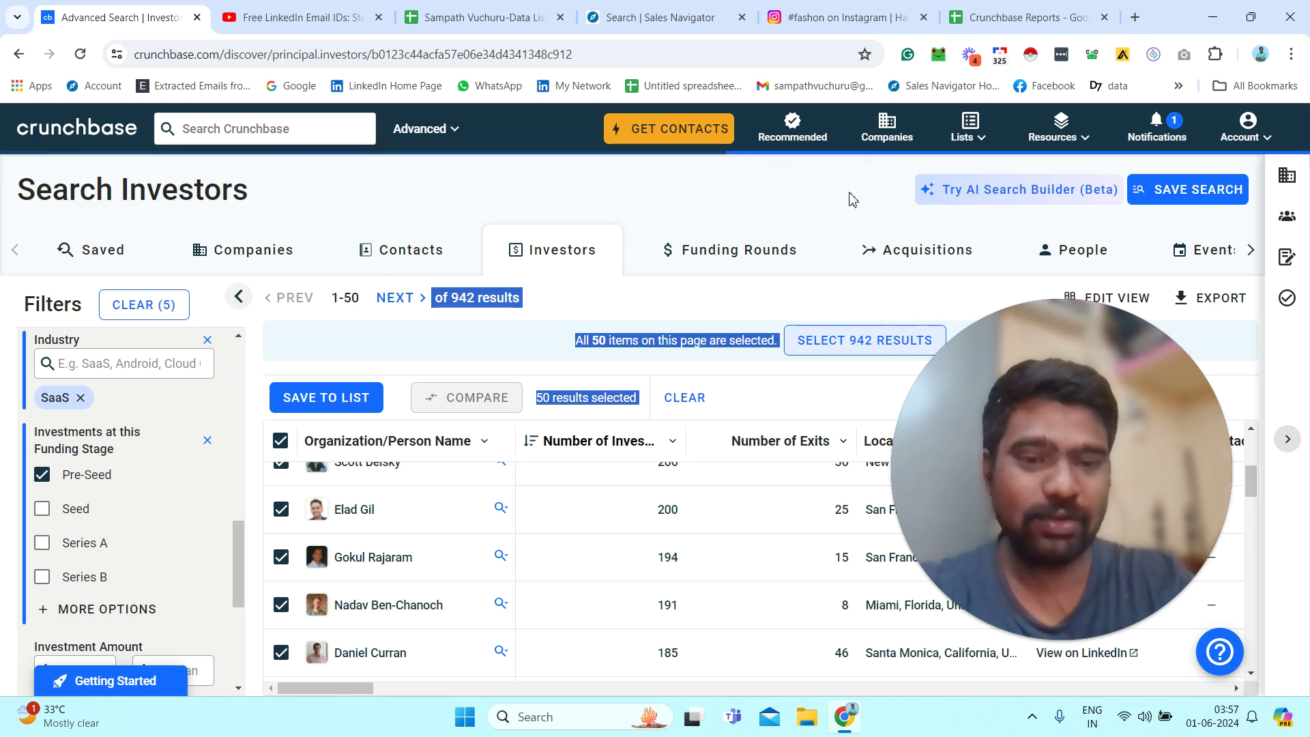
pyautogui.click(1058, 8)
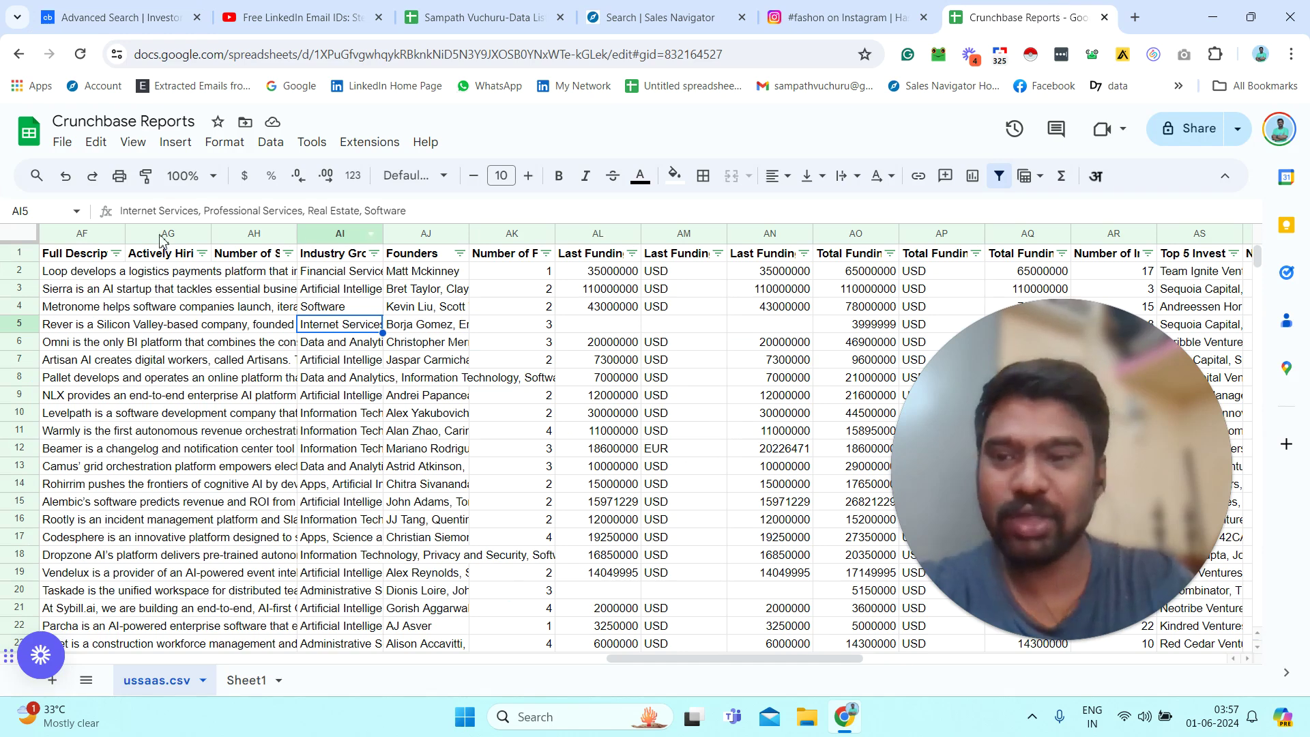
pyautogui.click(249, 679)
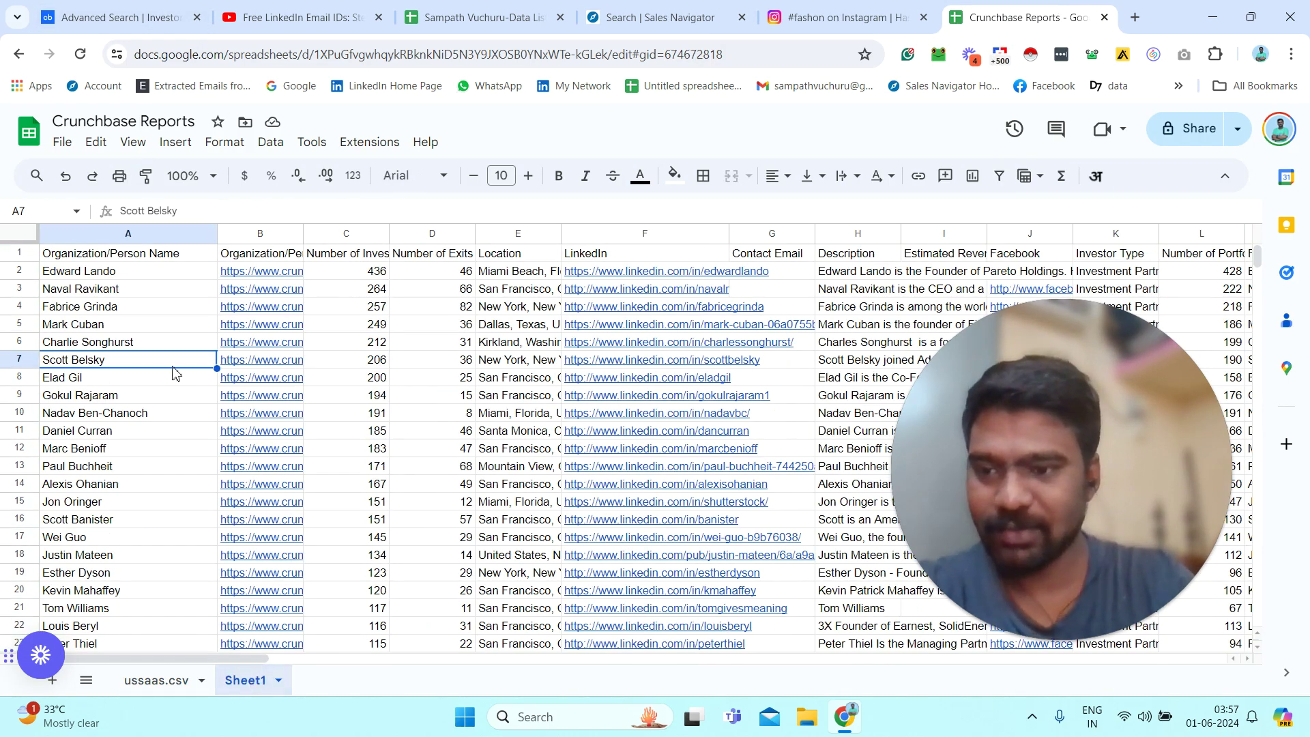
pyautogui.hotkey('ctrl', 'Home')
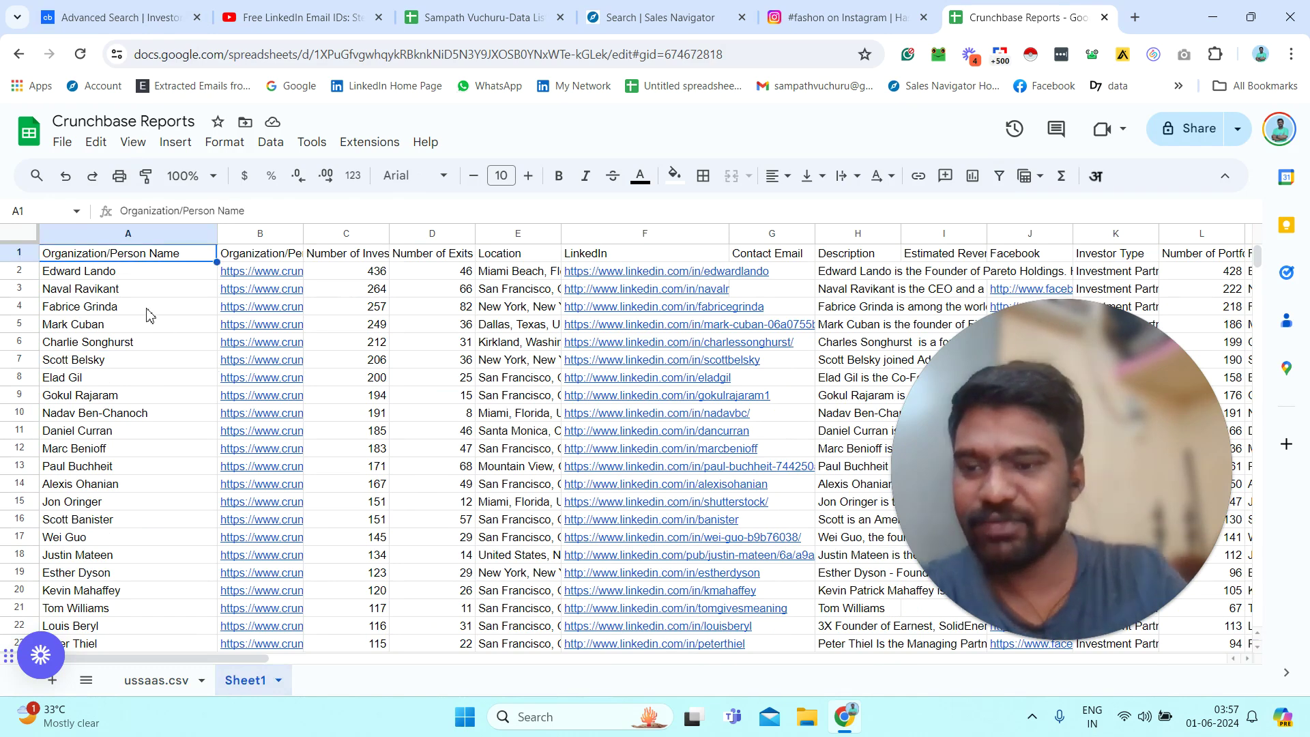
# Examine the header row of the exported investor list, from Number of Investments and Number of Exits across to First Name.
pyautogui.press('Right')
pyautogui.press('Right')
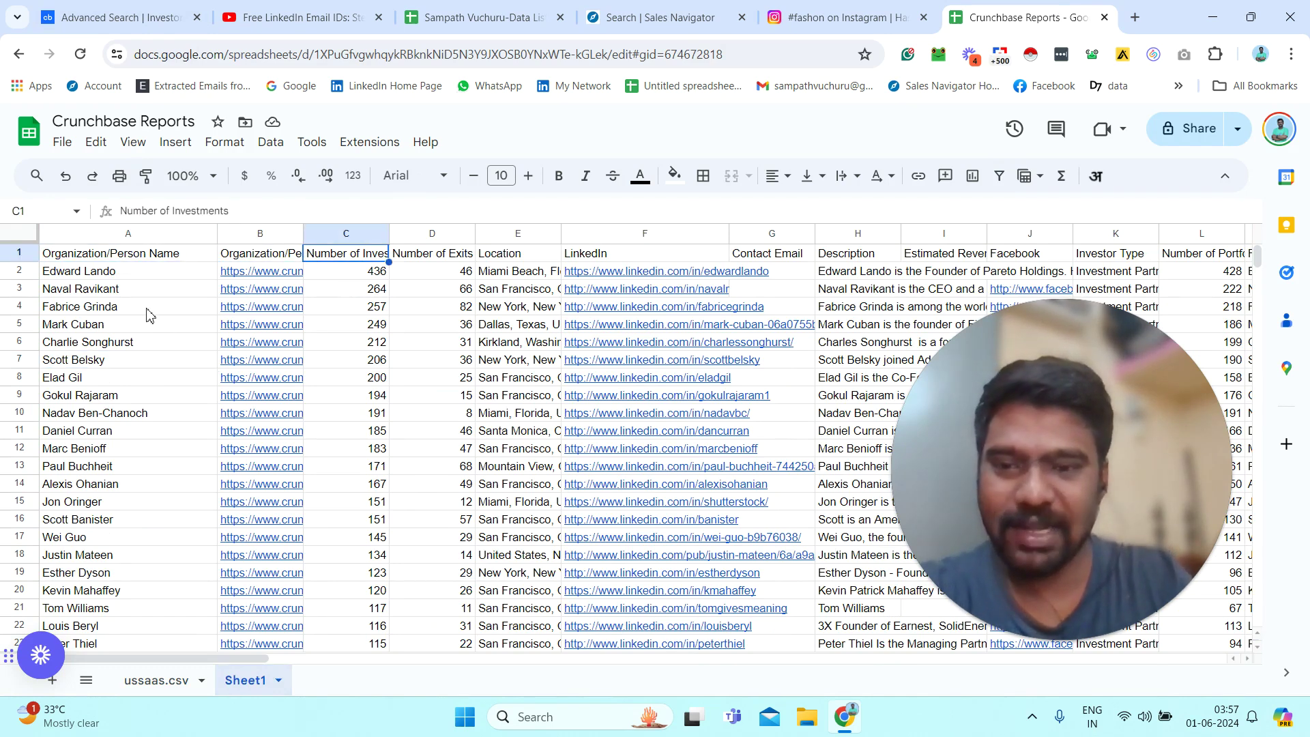
pyautogui.click(440, 256)
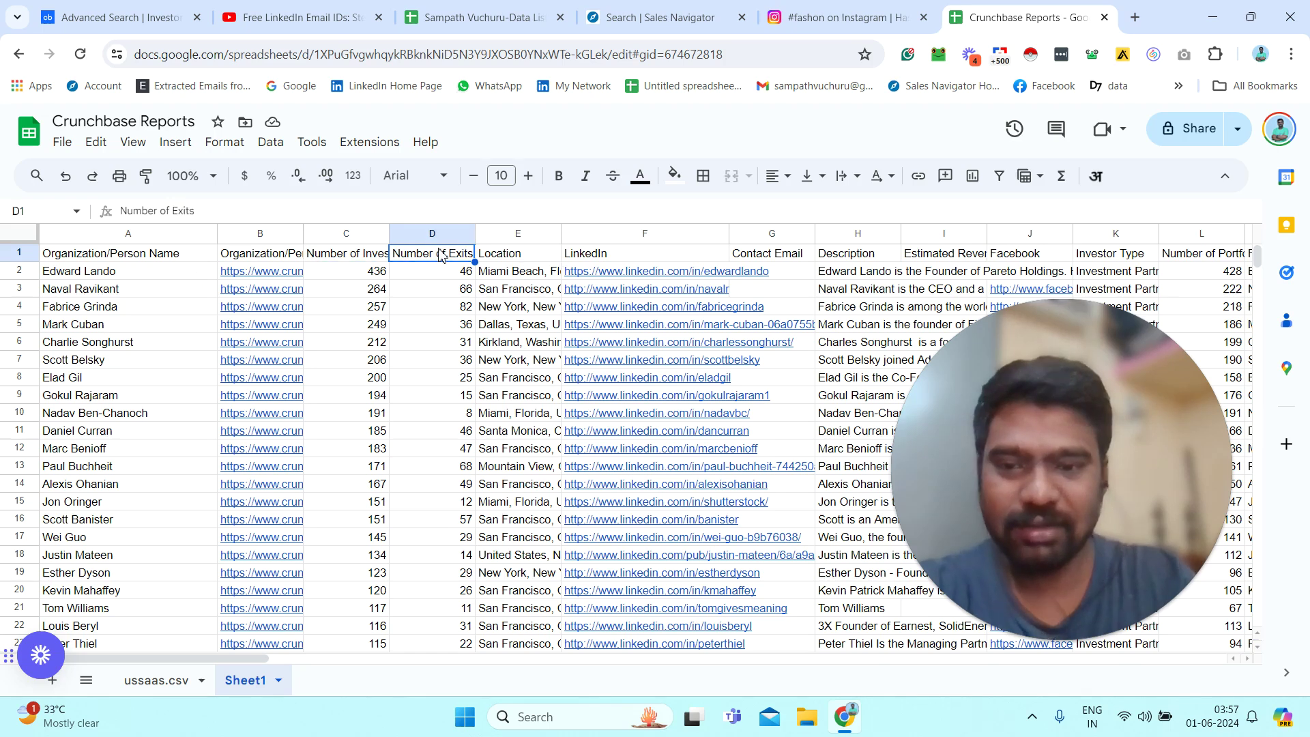
pyautogui.press('Right')
pyautogui.press('Right')
pyautogui.press('Right')
pyautogui.press('Right')
pyautogui.press('Right')
pyautogui.press('Right')
pyautogui.press('Right')
pyautogui.press('Right')
pyautogui.press('Right')
pyautogui.press('Right')
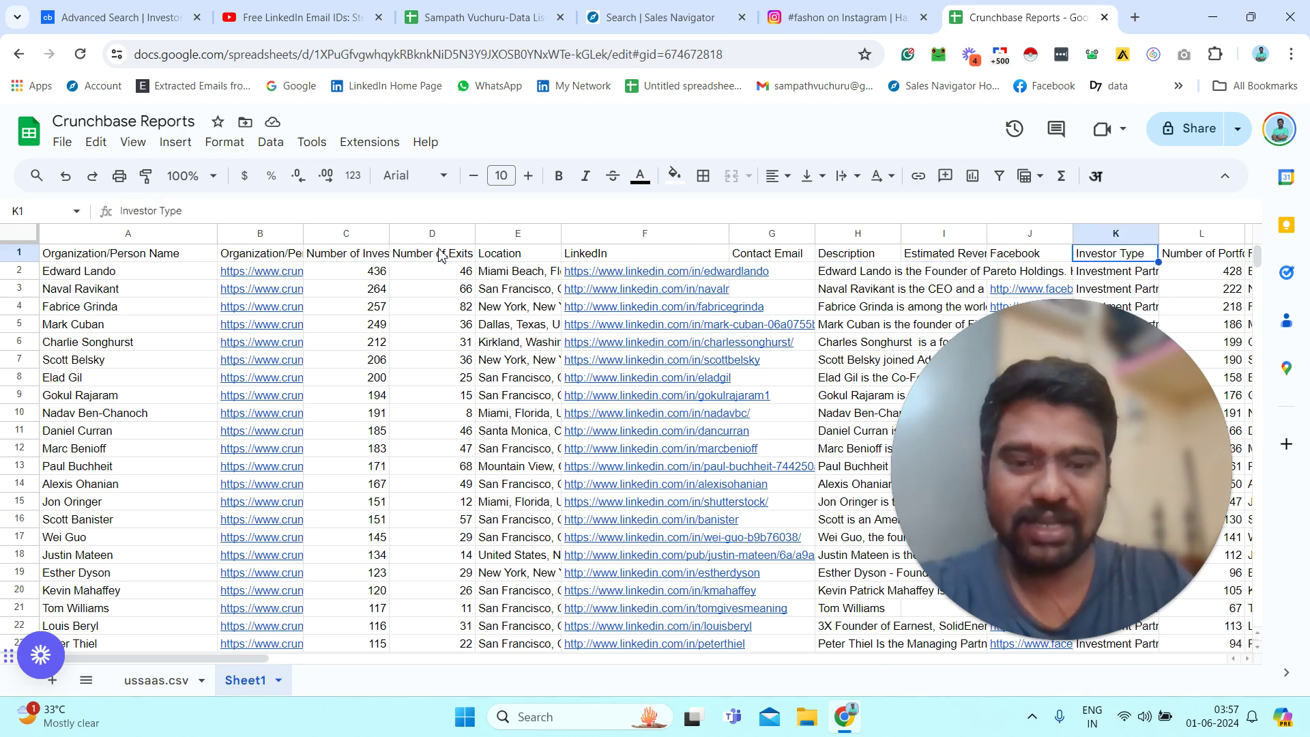
pyautogui.press('Left')
pyautogui.press('Left')
pyautogui.press('Left')
pyautogui.press('Left')
pyautogui.press('Left')
pyautogui.press('Left')
pyautogui.press('Left')
pyautogui.press('Left')
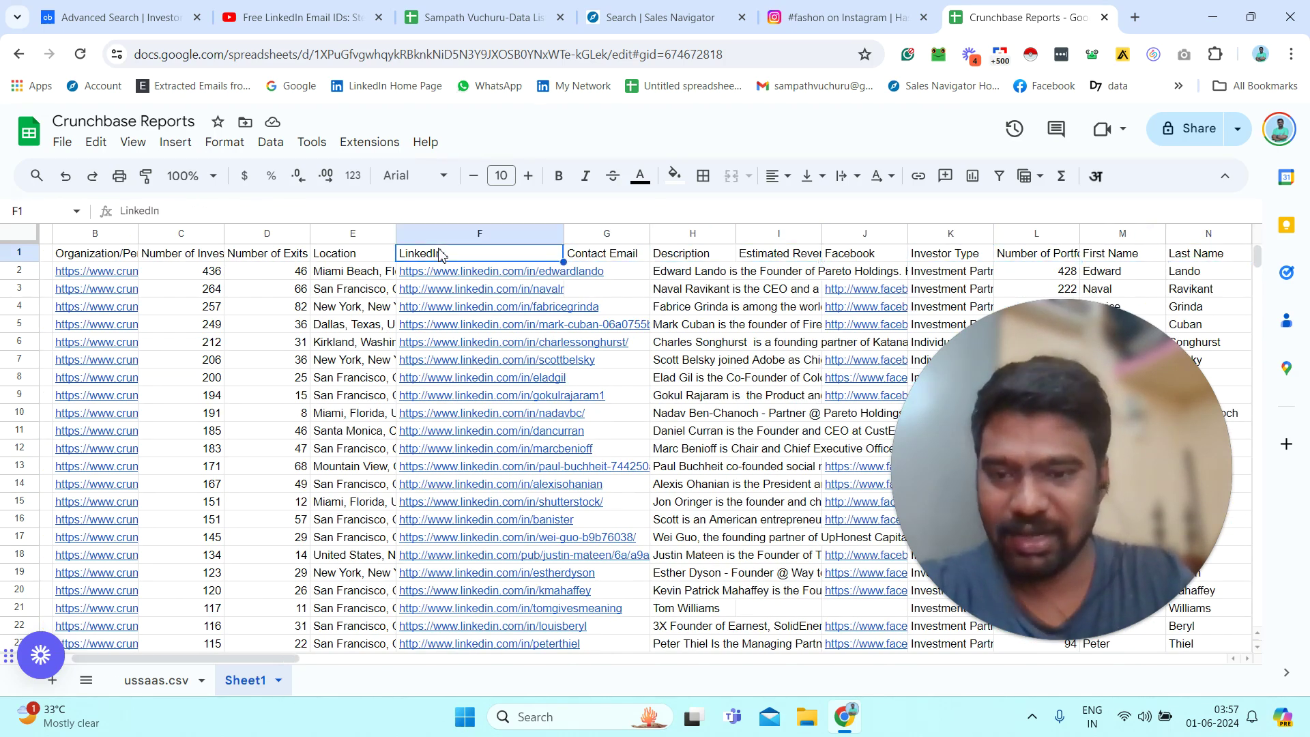
pyautogui.press('Right')
pyautogui.press('Right')
pyautogui.press('Right')
pyautogui.press('Right')
pyautogui.press('Right')
pyautogui.press('Right')
pyautogui.press('Right')
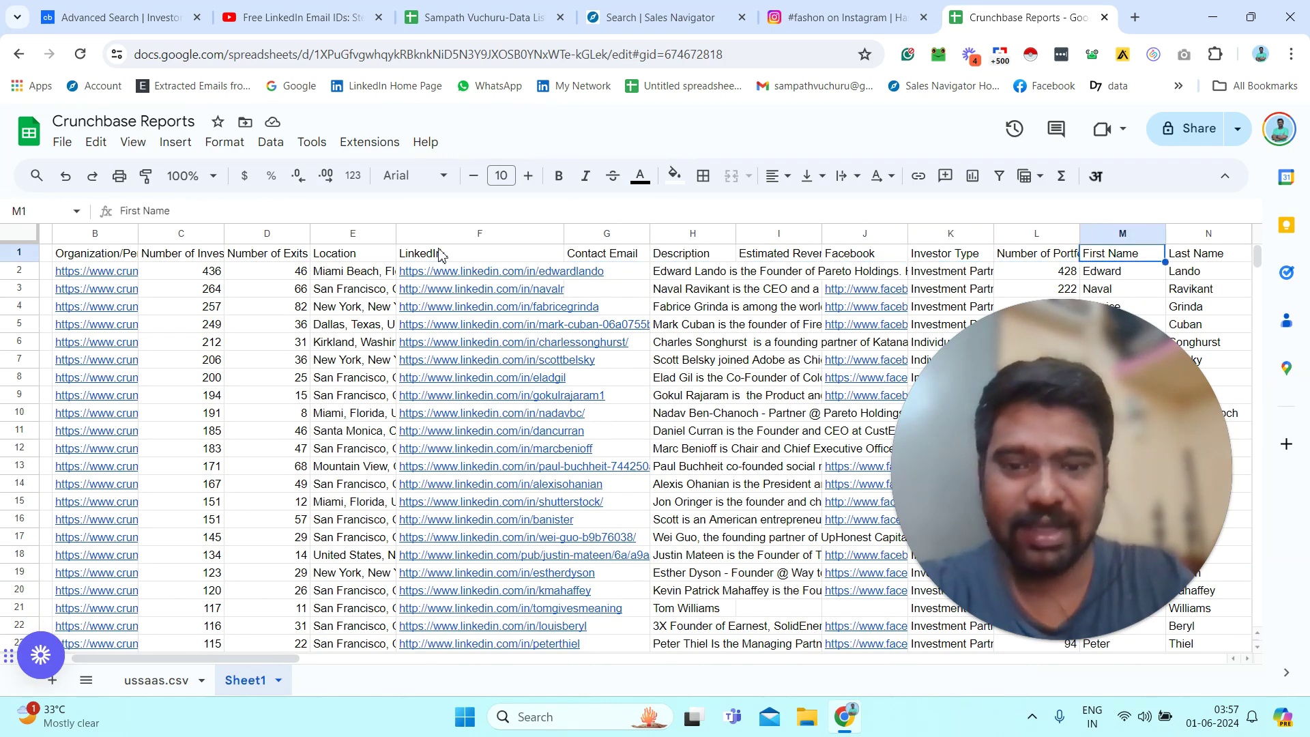
# Point out the Contact Email header and the whole LinkedIn column of the investor list.
pyautogui.click(625, 262)
pyautogui.doubleClick(624, 258)
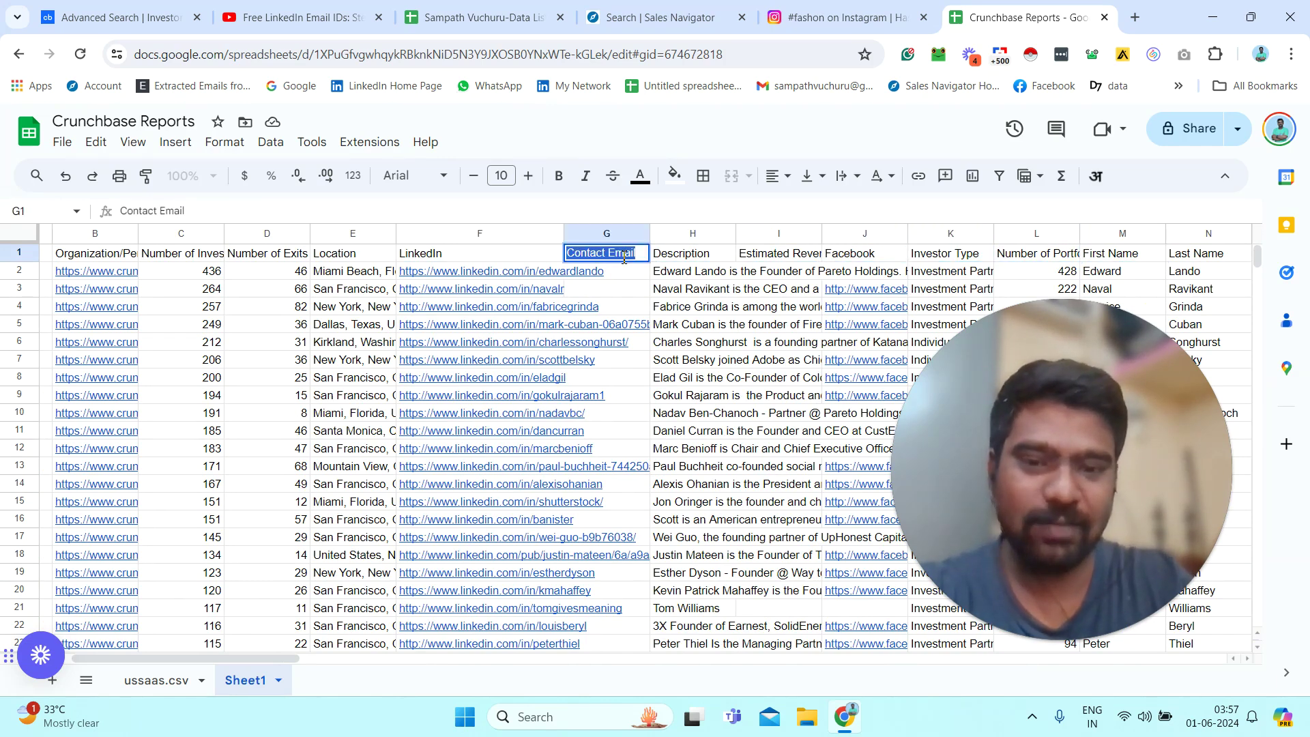
pyautogui.click(681, 259)
pyautogui.press('Left')
pyautogui.press('Left')
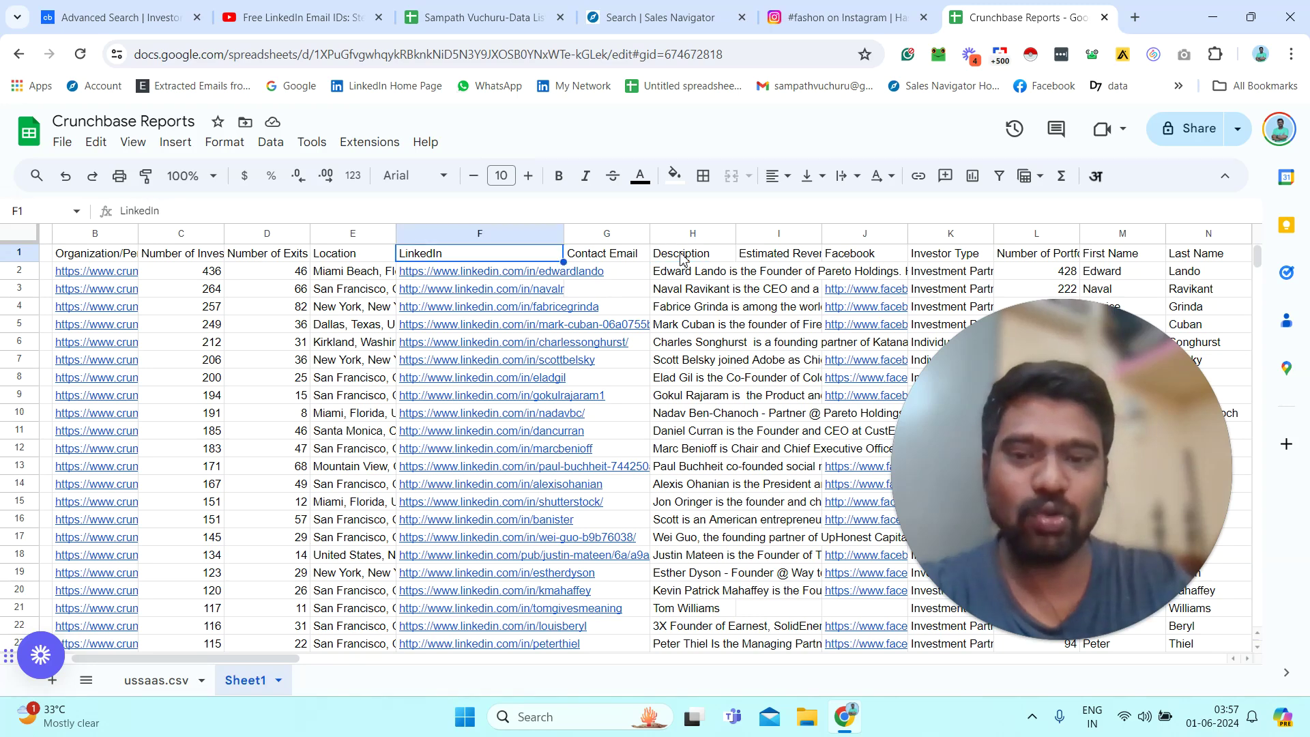
pyautogui.click(598, 258)
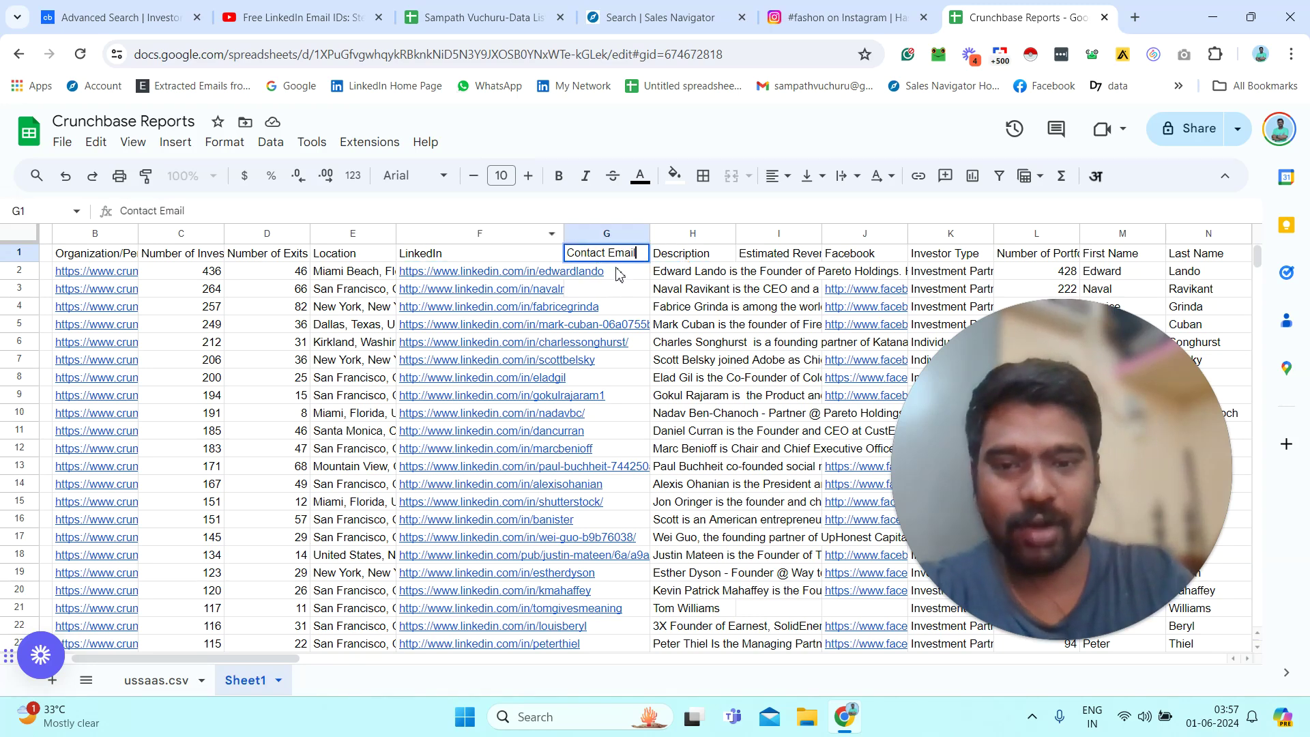
pyautogui.click(484, 233)
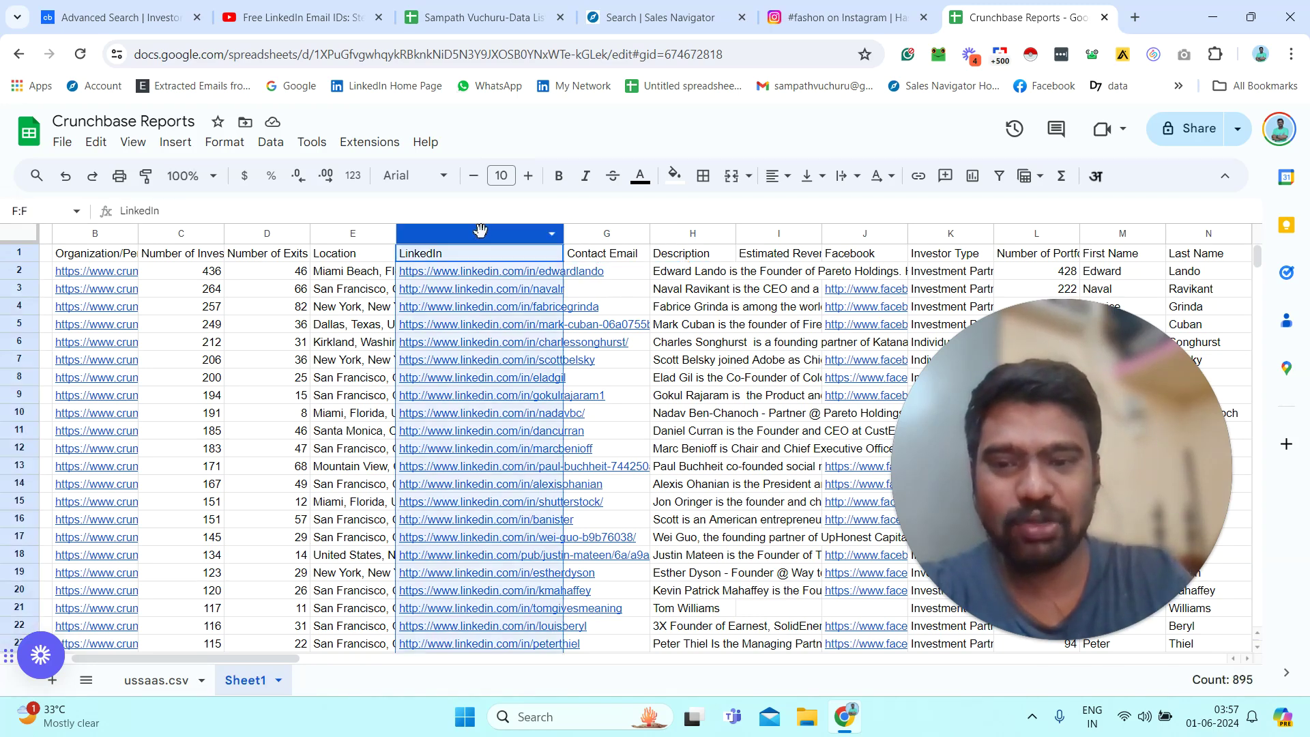
pyautogui.click(611, 247)
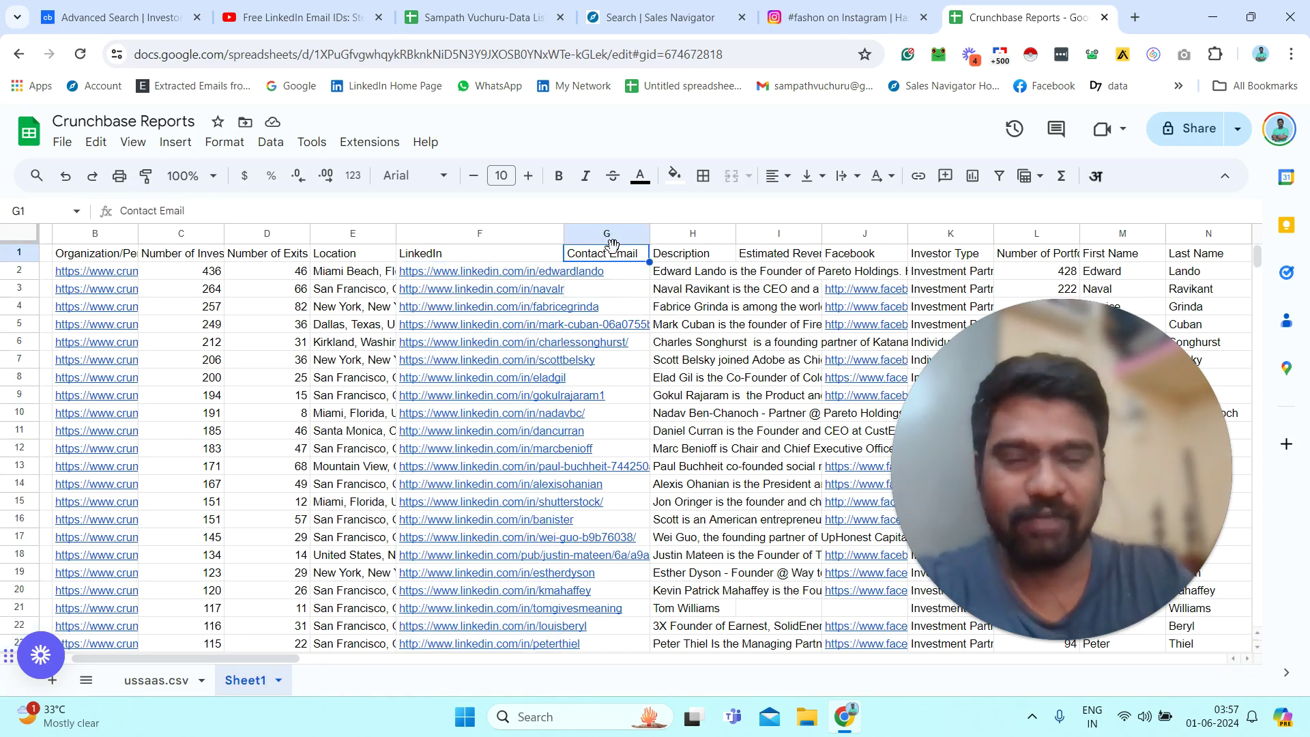
# Examine the investor list's headers from Contact Email across to Number of Articles, including Estimated Revenue Range, Last Name, Gender and Regions.
pyautogui.press('Right')
pyautogui.press('Right')
pyautogui.press('Right')
pyautogui.press('Right')
pyautogui.press('Left')
pyautogui.press('Left')
pyautogui.press('Left')
pyautogui.press('Left')
pyautogui.press('Left')
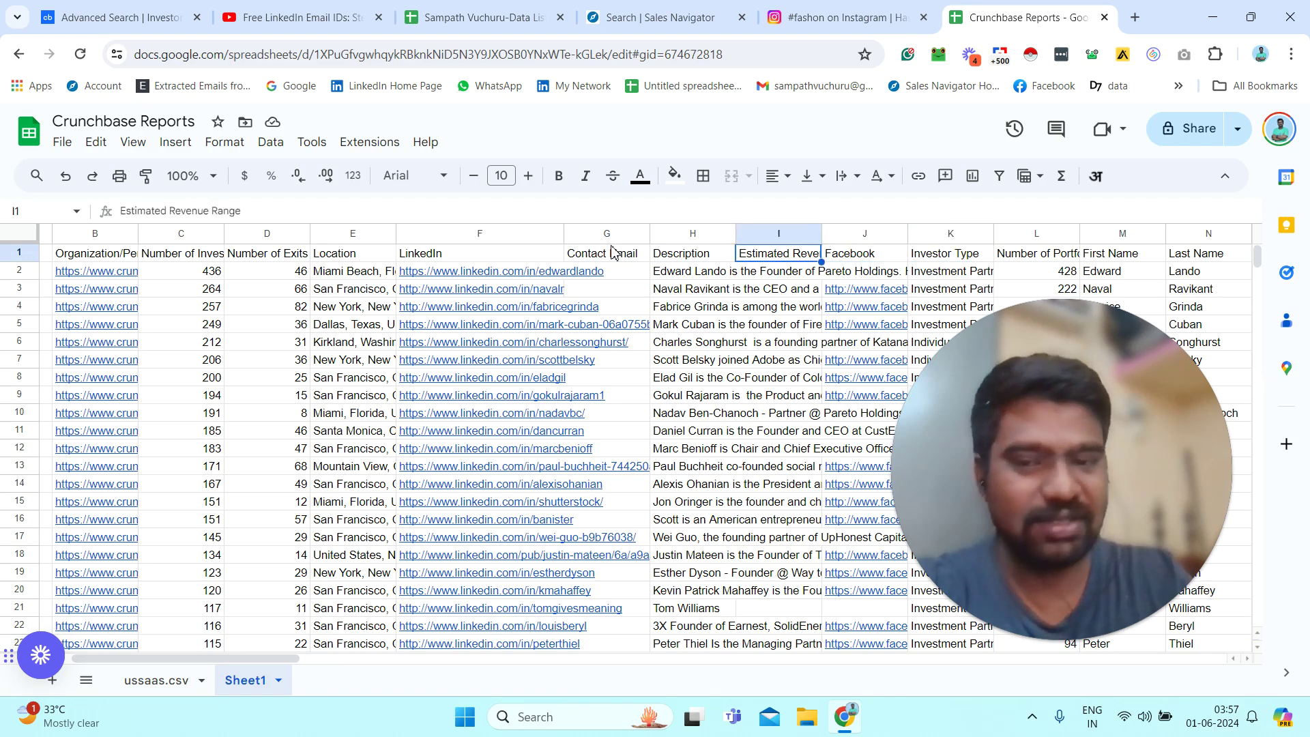
pyautogui.press('Right')
pyautogui.press('Right')
pyautogui.press('Right')
pyautogui.press('Right')
pyautogui.press('Right')
pyautogui.press('Right')
pyautogui.press('Right')
pyautogui.press('Right')
pyautogui.press('Right')
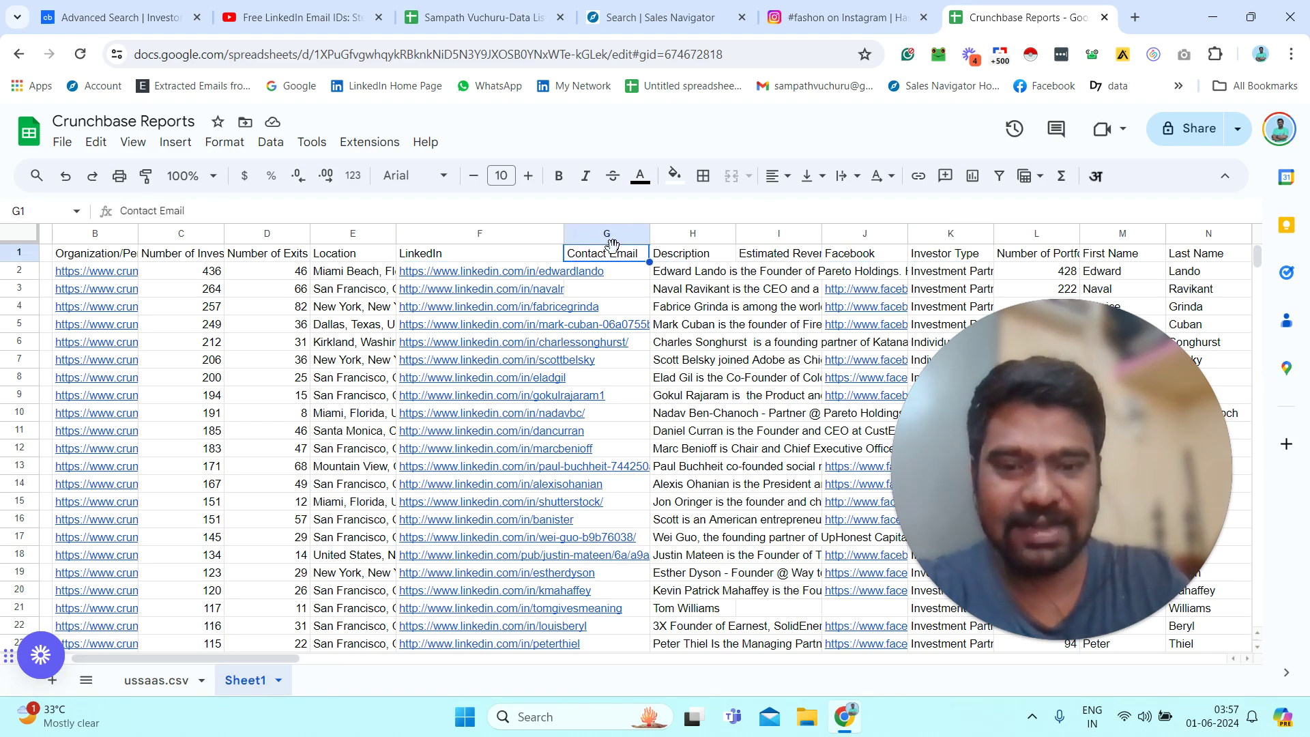
pyautogui.press('Right')
pyautogui.press('Left')
pyautogui.press('Left')
pyautogui.press('Left')
pyautogui.press('Left')
pyautogui.press('Left')
pyautogui.press('Left')
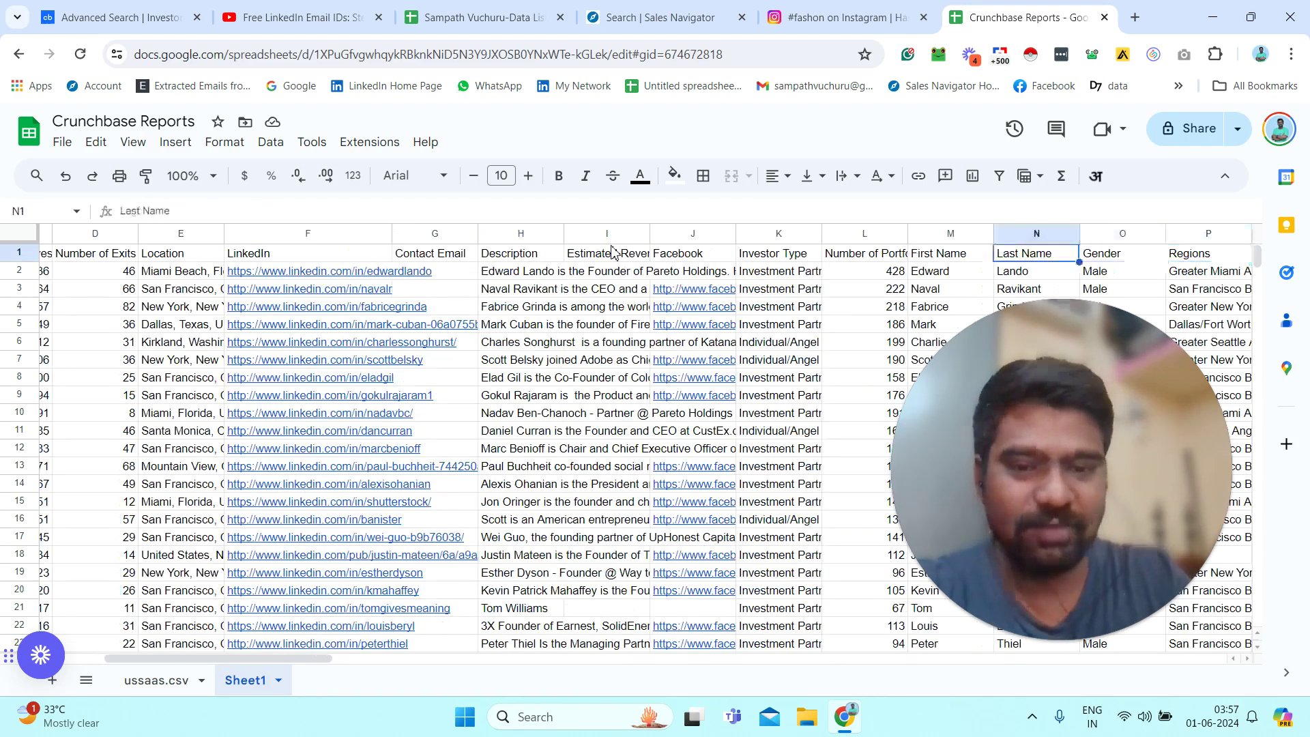
pyautogui.press('Right')
pyautogui.press('Right')
pyautogui.press('Right')
pyautogui.press('Right')
pyautogui.press('Right')
pyautogui.press('Right')
pyautogui.press('Right')
pyautogui.press('Right')
pyautogui.press('Right')
pyautogui.press('Right')
pyautogui.press('Right')
pyautogui.press('Right')
pyautogui.press('Right')
pyautogui.press('Right')
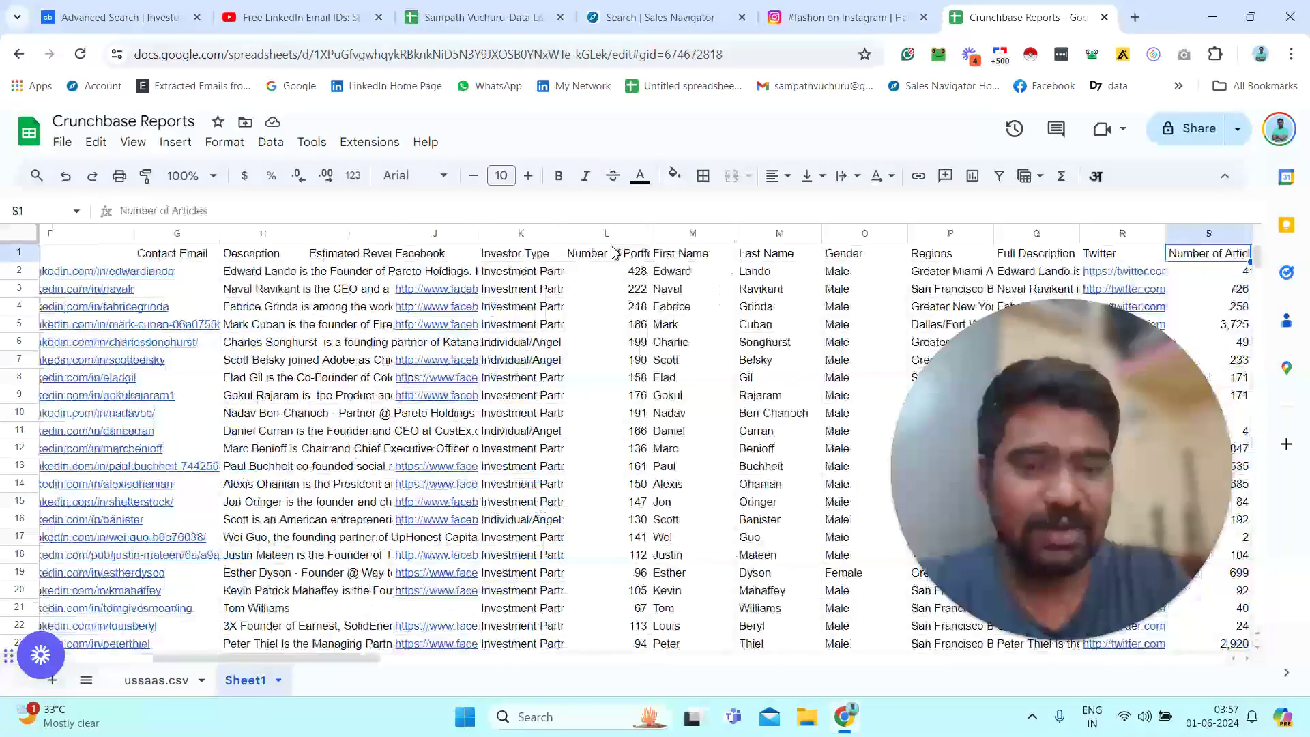
pyautogui.press('Left')
pyautogui.press('Left')
pyautogui.press('Left')
pyautogui.press('Left')
pyautogui.press('Left')
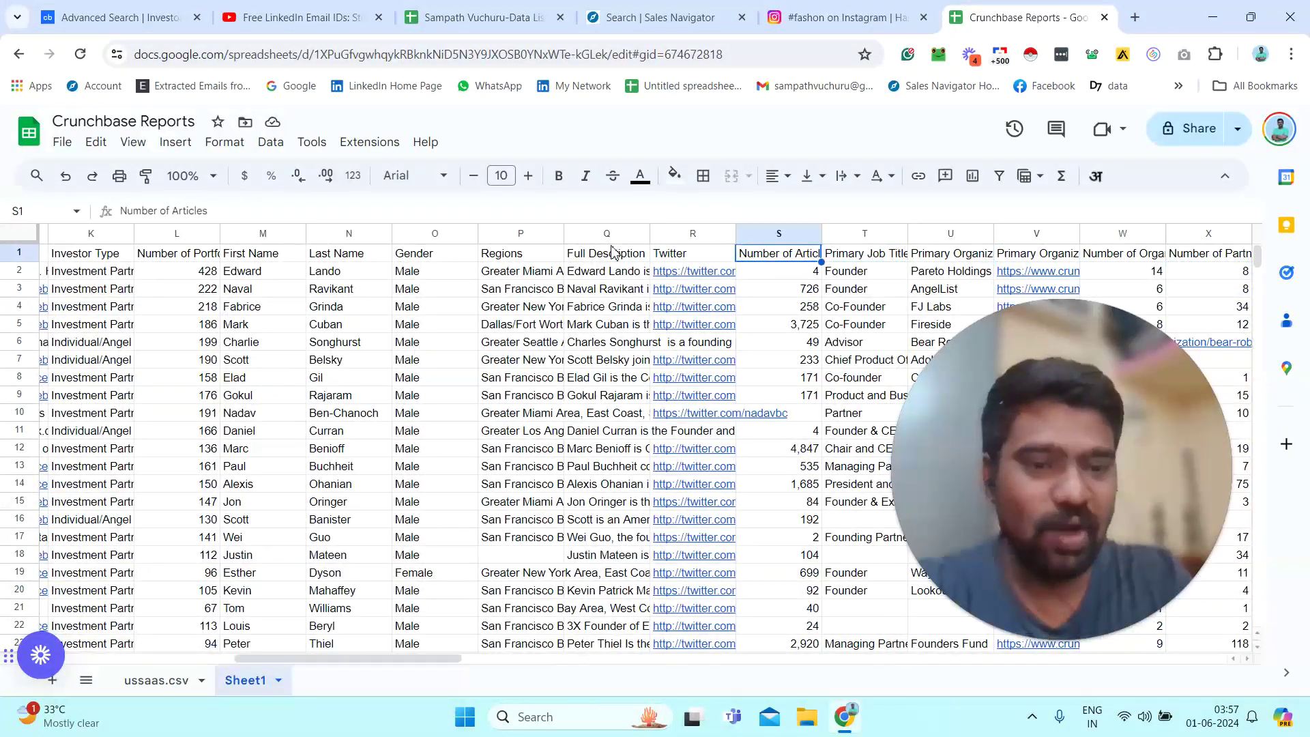
# Look through the remaining investor headers, past Website and Closed Date, to the empty column after Number of Events.
pyautogui.press('Right')
pyautogui.press('Right')
pyautogui.press('Right')
pyautogui.press('Right')
pyautogui.press('Right')
pyautogui.press('Right')
pyautogui.press('Right')
pyautogui.press('Right')
pyautogui.press('Right')
pyautogui.press('Right')
pyautogui.press('Right')
pyautogui.press('Right')
pyautogui.press('Right')
pyautogui.press('Right')
pyautogui.press('Right')
pyautogui.press('Right')
pyautogui.press('Right')
pyautogui.press('Right')
pyautogui.press('Right')
pyautogui.press('Right')
pyautogui.press('Right')
pyautogui.press('Right')
pyautogui.press('Right')
pyautogui.press('Right')
pyautogui.press('Right')
pyautogui.press('Right')
pyautogui.press('Right')
pyautogui.press('Right')
pyautogui.press('Right')
pyautogui.press('Right')
pyautogui.press('Right')
pyautogui.press('Right')
pyautogui.press('Right')
pyautogui.press('Right')
pyautogui.press('Right')
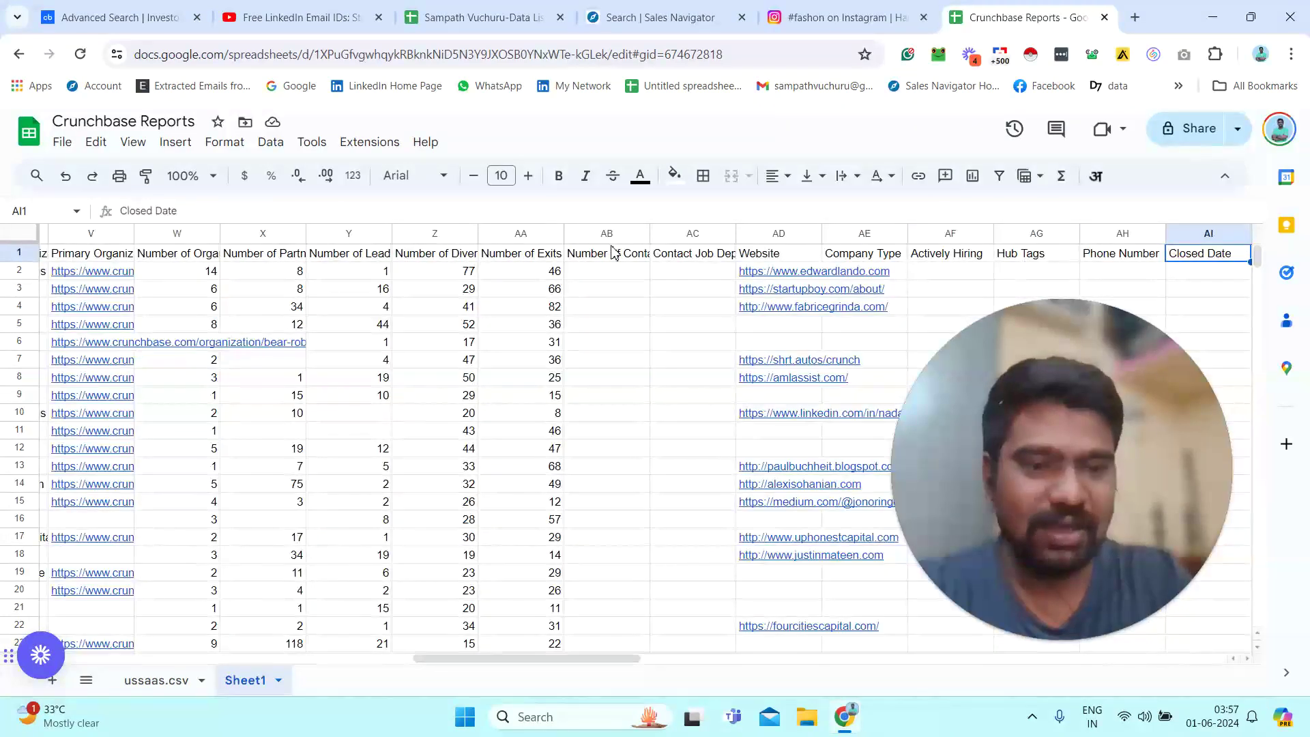
# Go back to the Organization/Person Name header in A1 and switch to the Crunchbase investor search.
pyautogui.press('Left')
pyautogui.press('Left')
pyautogui.press('Left')
pyautogui.press('Left')
pyautogui.press('Left')
pyautogui.press('Left')
pyautogui.press('Left')
pyautogui.press('Left')
pyautogui.press('Left')
pyautogui.press('Left')
pyautogui.press('Left')
pyautogui.press('Left')
pyautogui.press('Left')
pyautogui.press('Left')
pyautogui.press('Left')
pyautogui.press('Left')
pyautogui.press('Left')
pyautogui.press('Left')
pyautogui.press('Left')
pyautogui.press('Left')
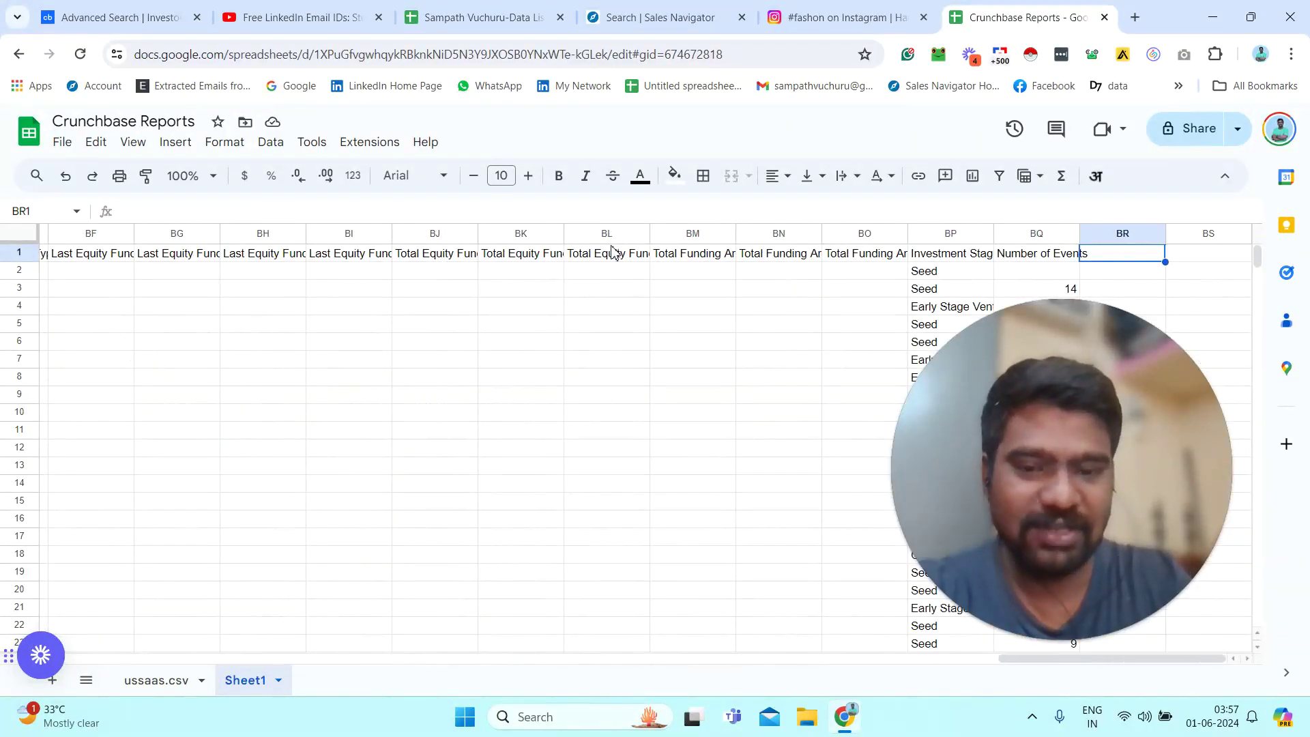
pyautogui.press('Left')
pyautogui.press('Left')
pyautogui.press('Left')
pyautogui.press('Left')
pyautogui.press('Left')
pyautogui.press('Left')
pyautogui.press('Left')
pyautogui.press('Left')
pyautogui.press('Left')
pyautogui.press('Left')
pyautogui.press('Left')
pyautogui.press('Left')
pyautogui.press('Left')
pyautogui.press('Left')
pyautogui.press('Left')
pyautogui.press('Left')
pyautogui.press('Left')
pyautogui.press('Left')
pyautogui.press('Left')
pyautogui.press('Left')
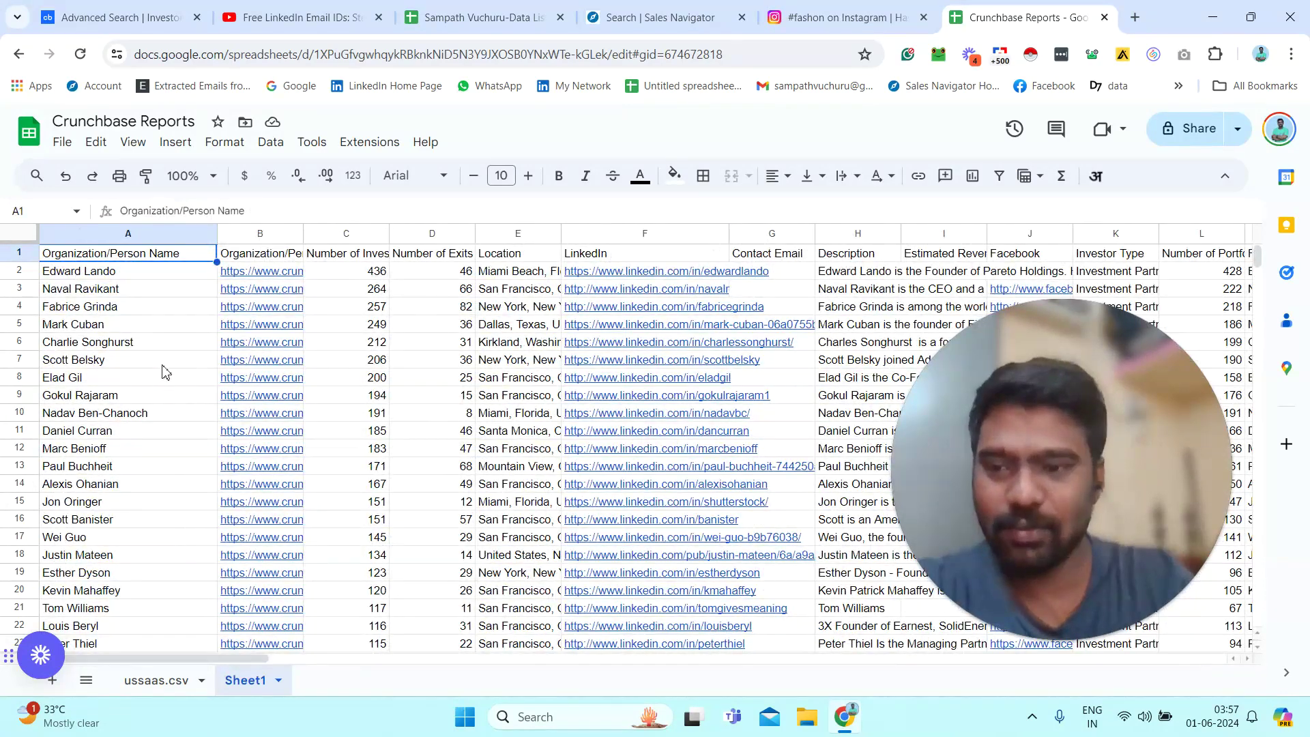
pyautogui.click(135, 8)
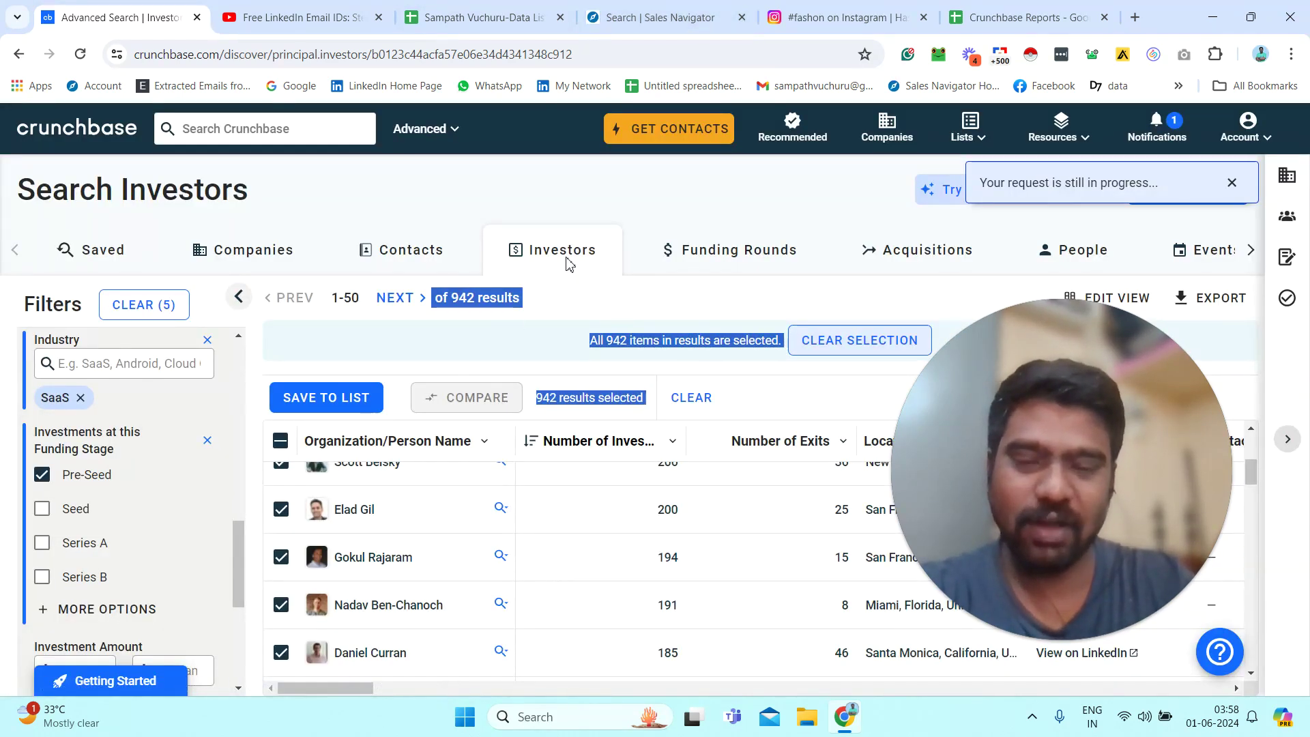
# Clear all filters from the Crunchbase investor search and select only Y Combinator in the results.
pyautogui.click(149, 308)
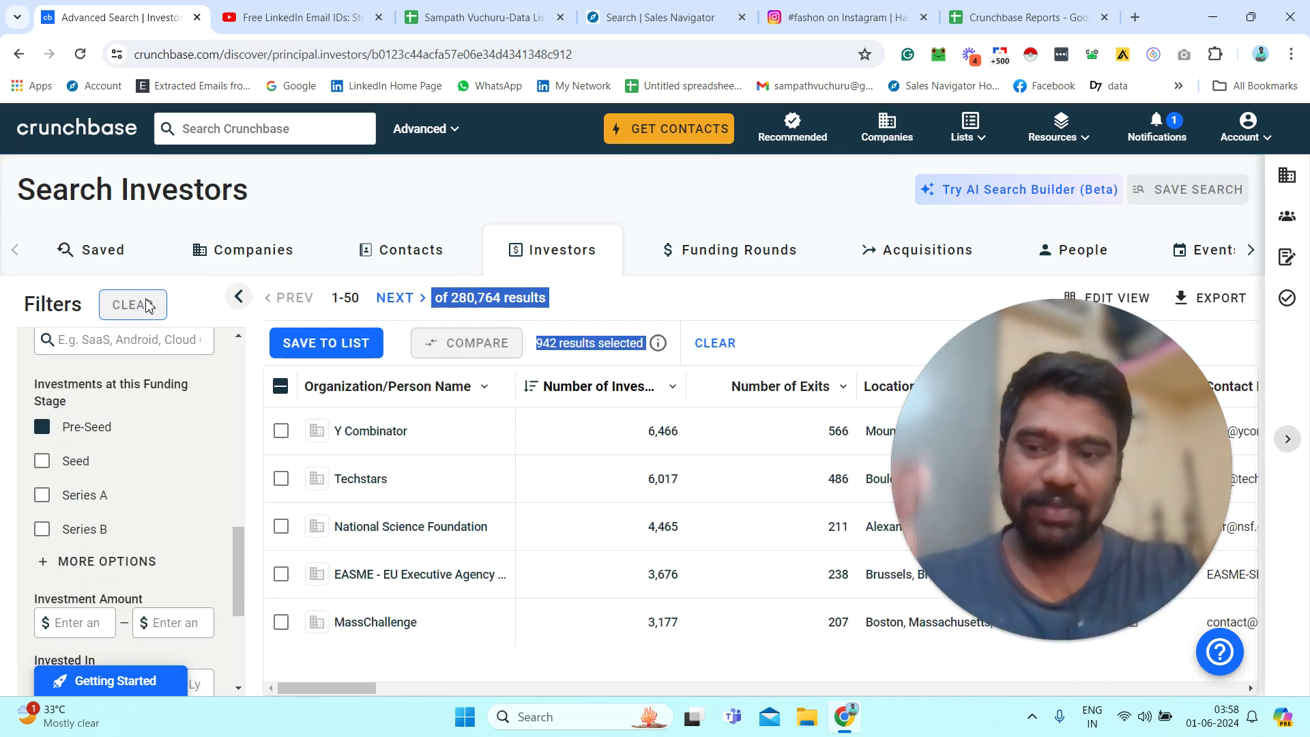
pyautogui.click(149, 306)
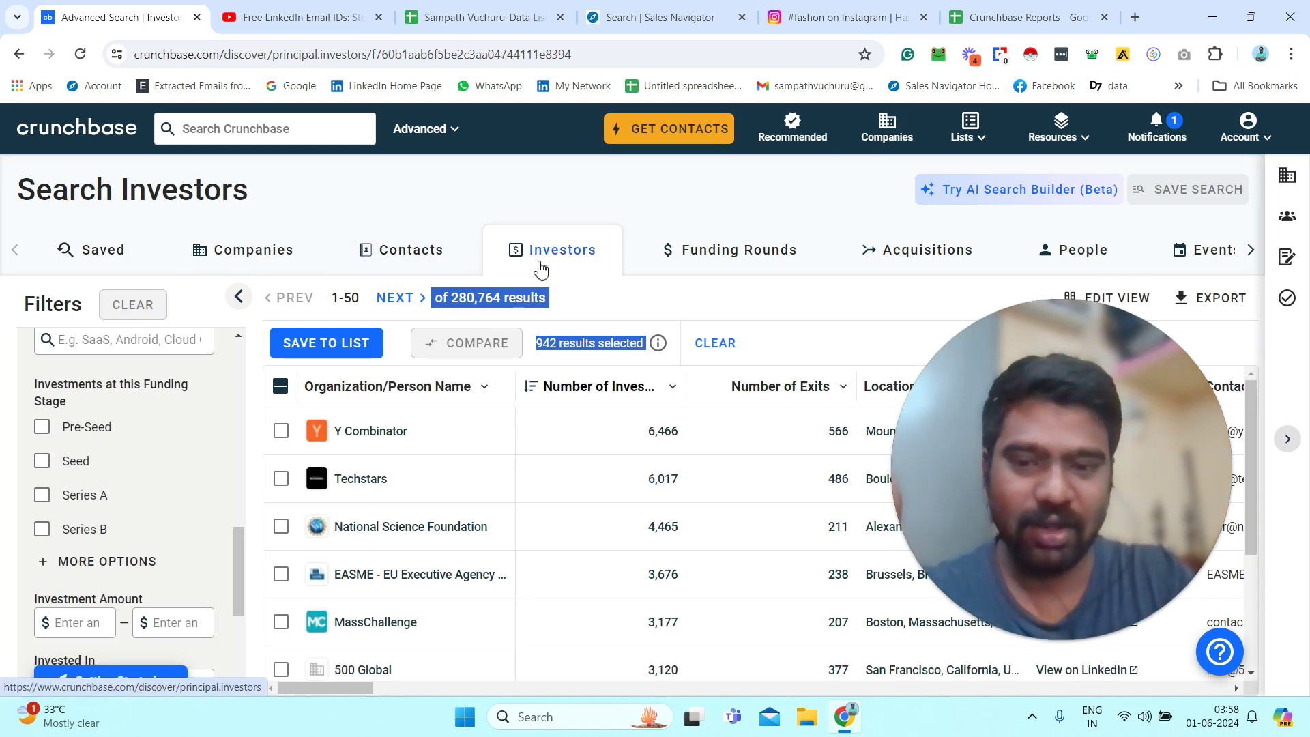
pyautogui.moveTo(348, 690)
pyautogui.mouseDown()
pyautogui.moveTo(594, 691)
pyautogui.moveTo(343, 690)
pyautogui.mouseUp()
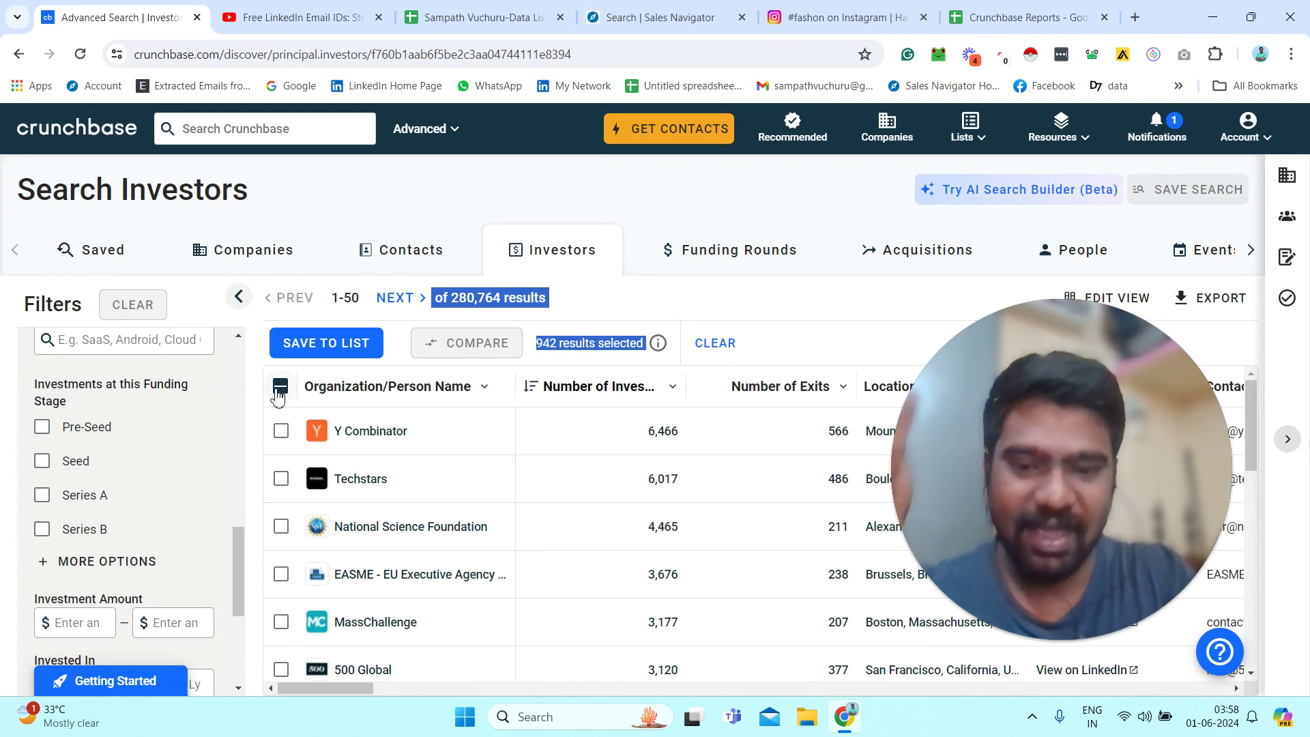
pyautogui.click(280, 431)
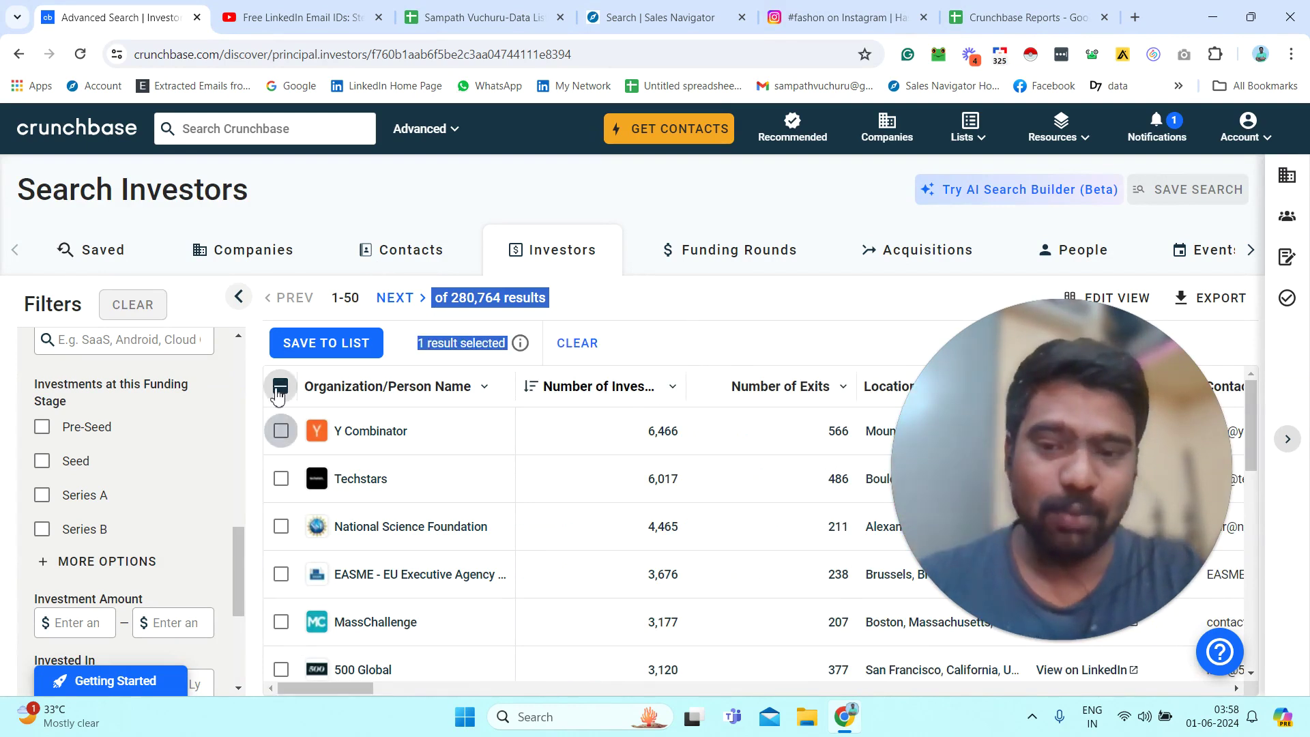
pyautogui.click(374, 183)
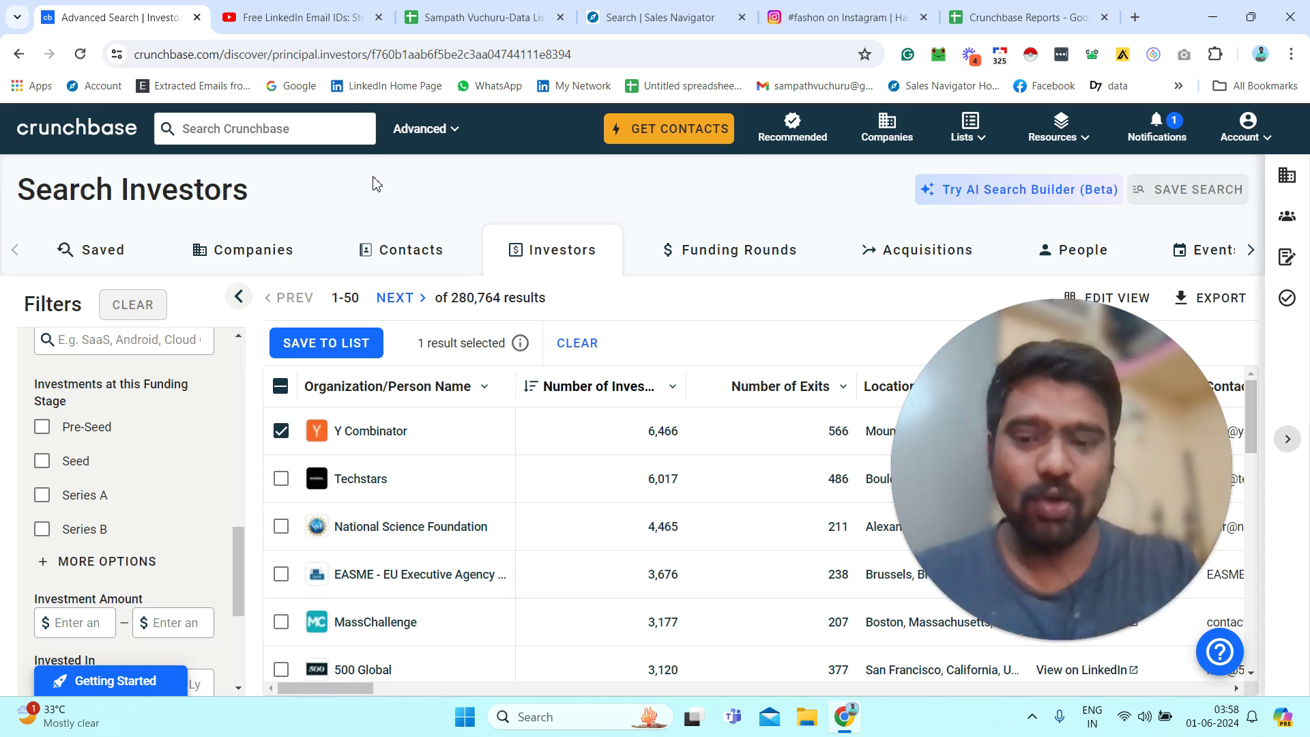
# Switch to the YouTube video about free LinkedIn email IDs and read through its description, including the contact details.
pyautogui.click(307, 17)
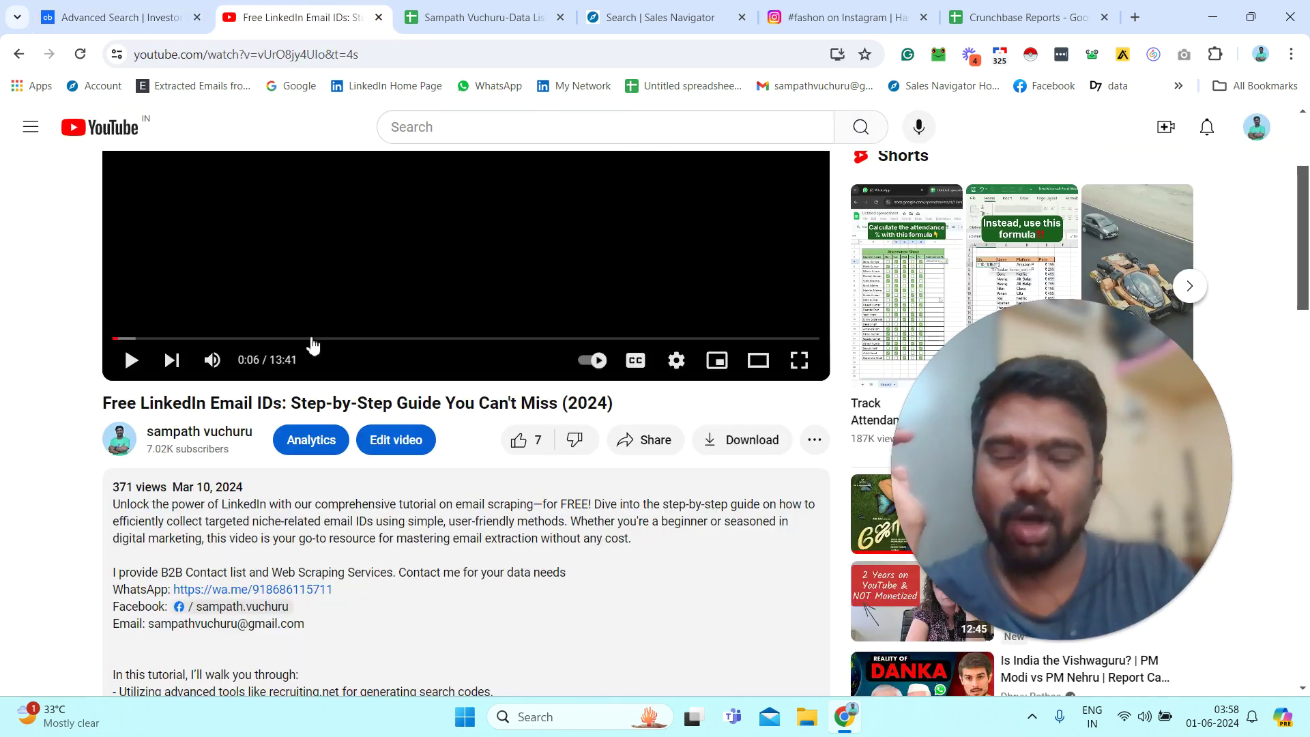
pyautogui.scroll(-2, 1308, 350)
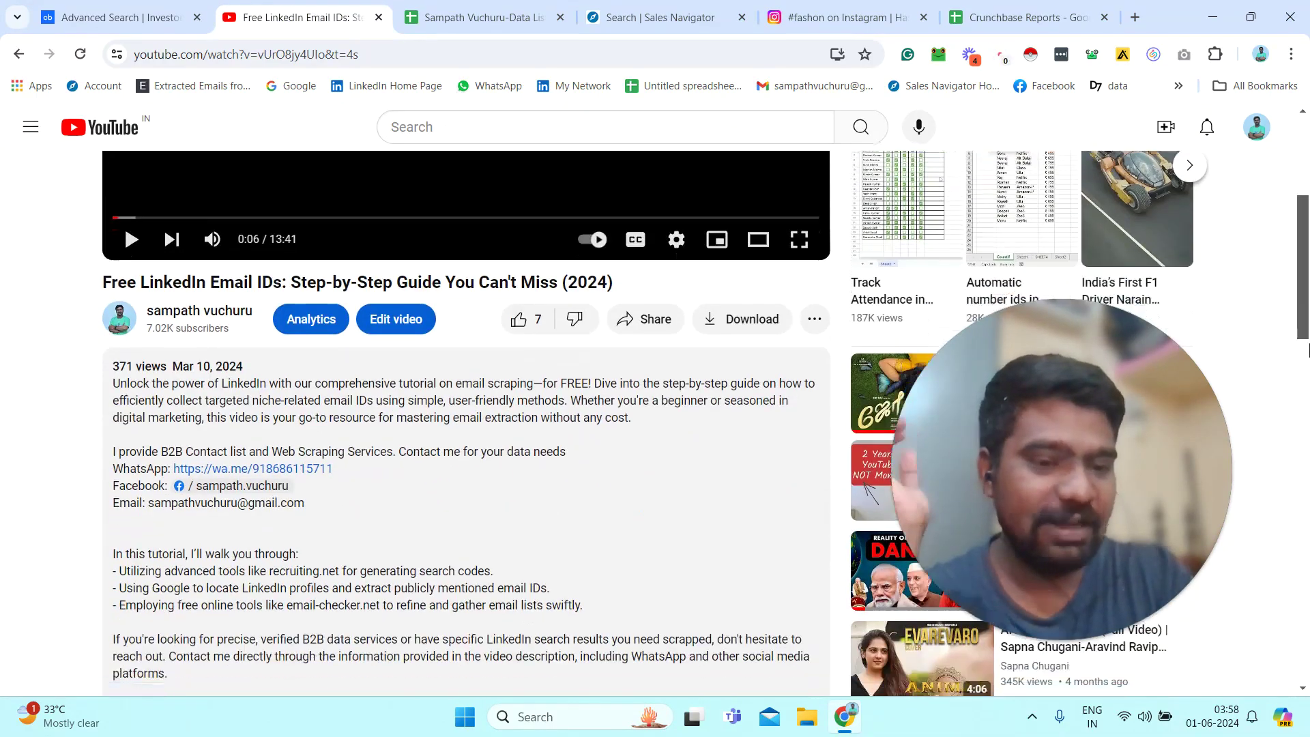
pyautogui.scroll(-3, 1309, 350)
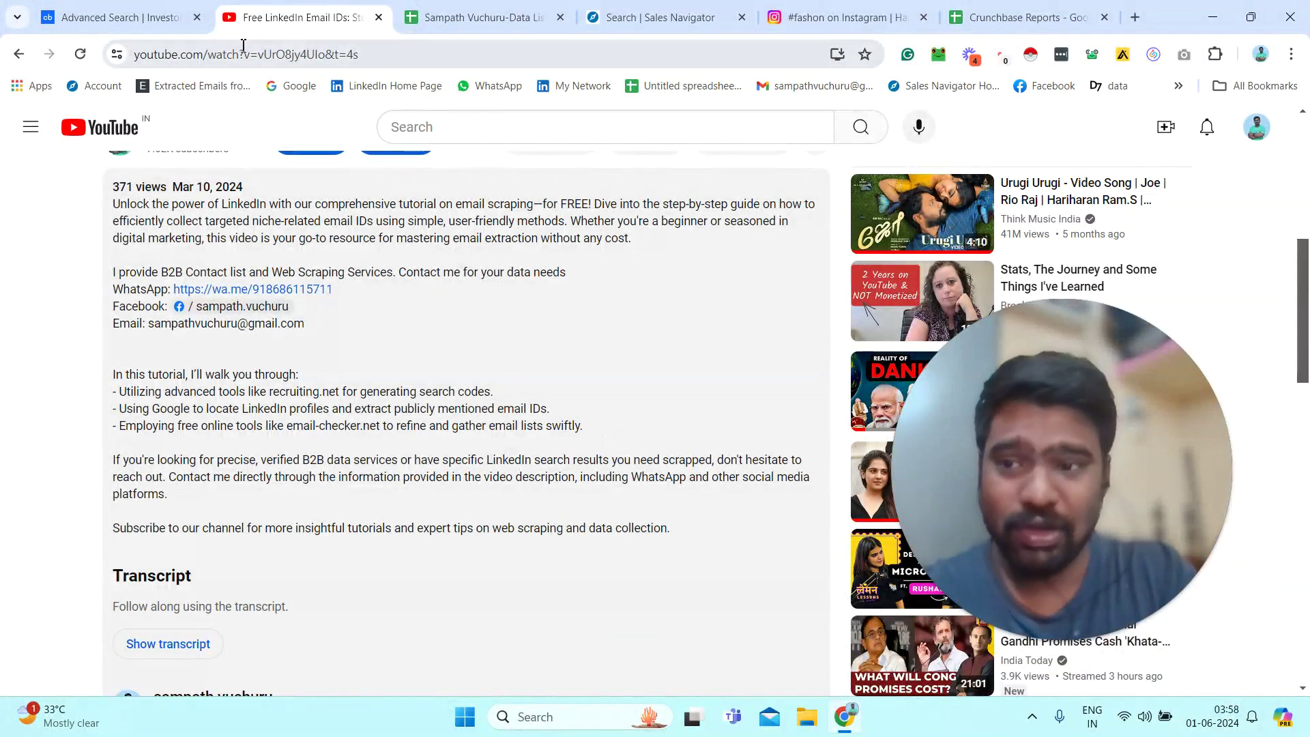
# Show the open Crunchbase, Sales Navigator, #fashon Instagram and data list spreadsheet pages, ending on the Sales Navigator lead search.
pyautogui.click(125, 8)
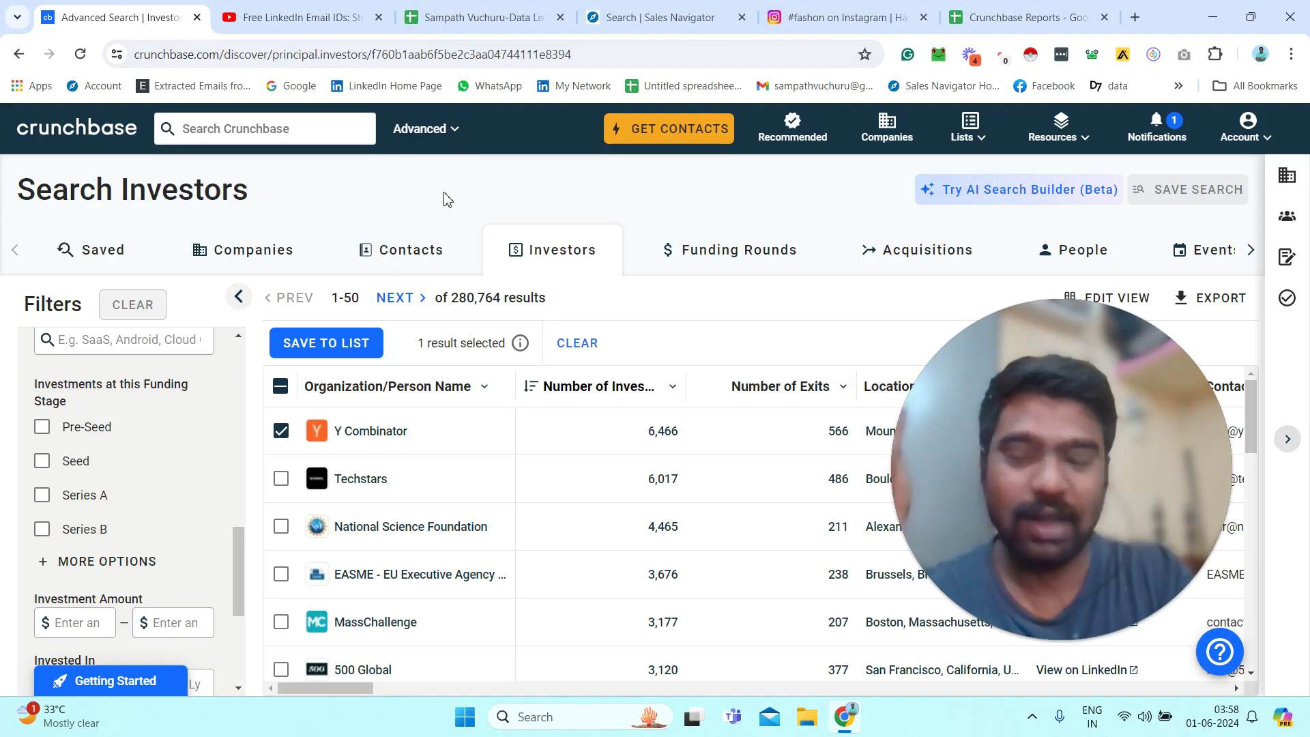
pyautogui.click(637, 8)
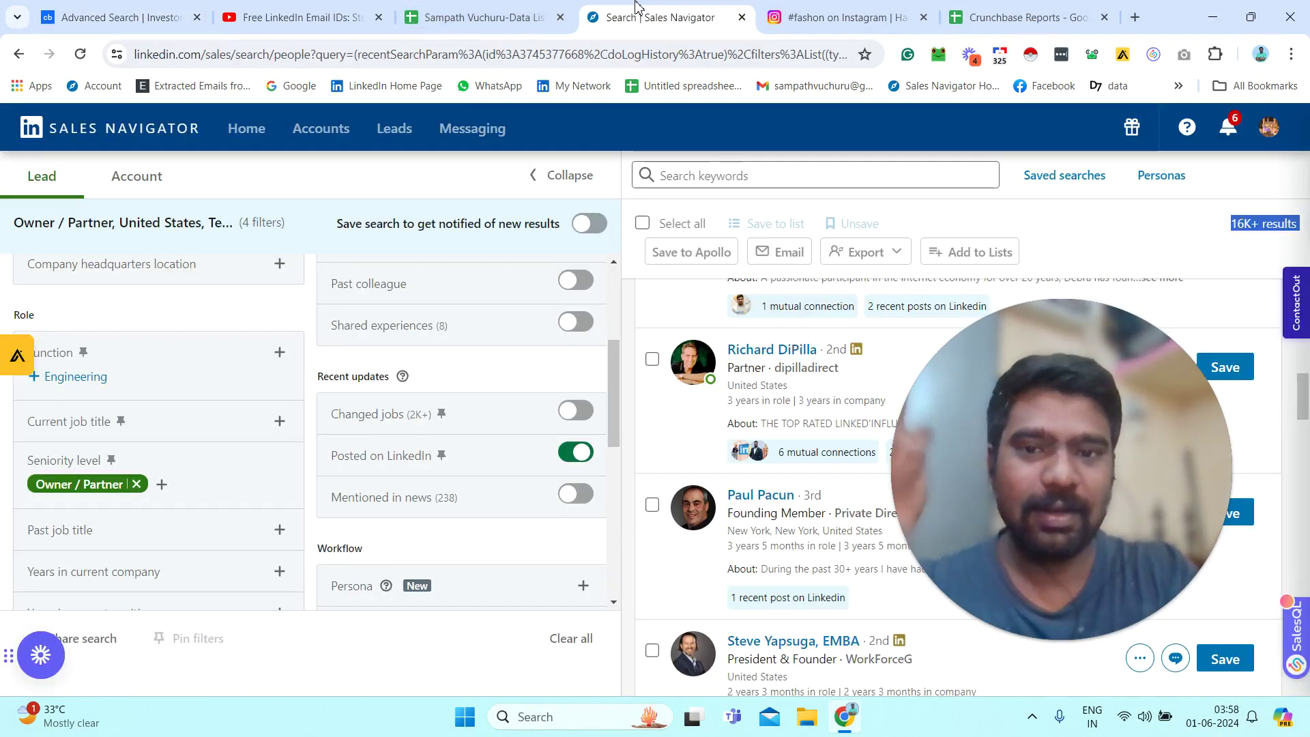
pyautogui.click(832, 8)
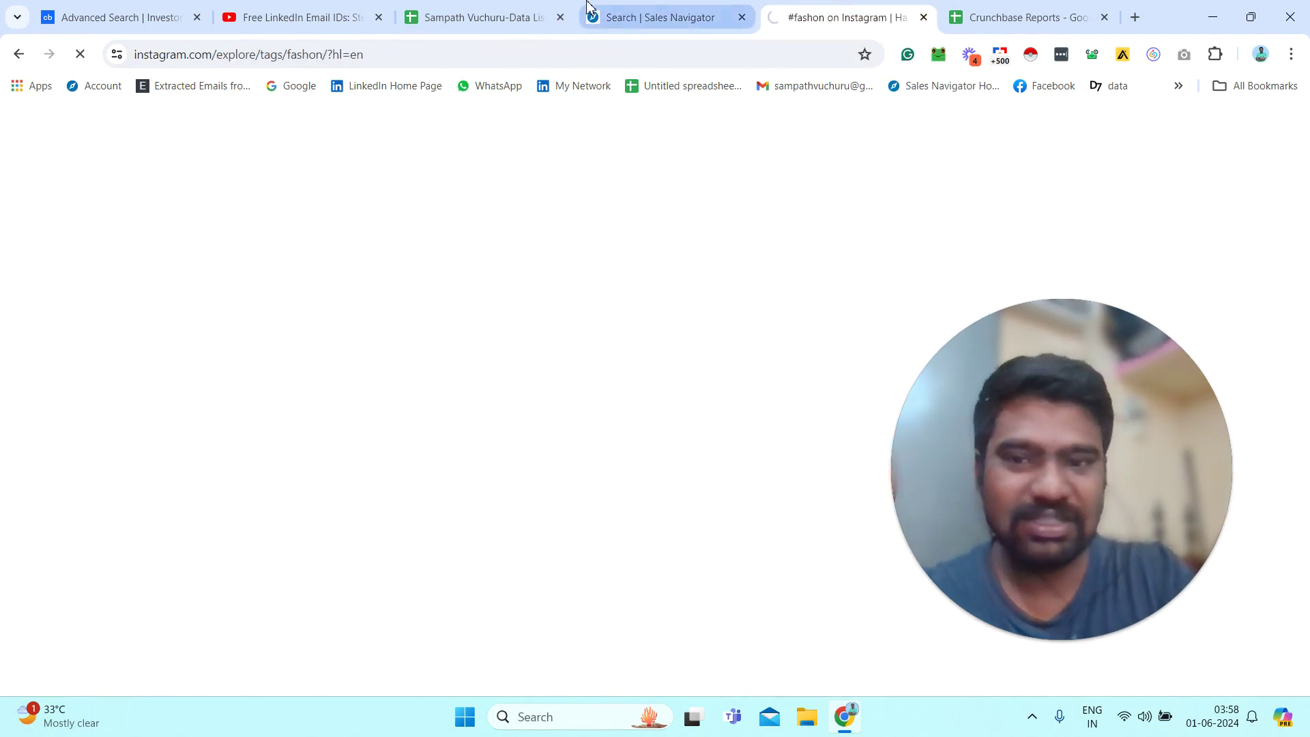
pyautogui.click(440, 9)
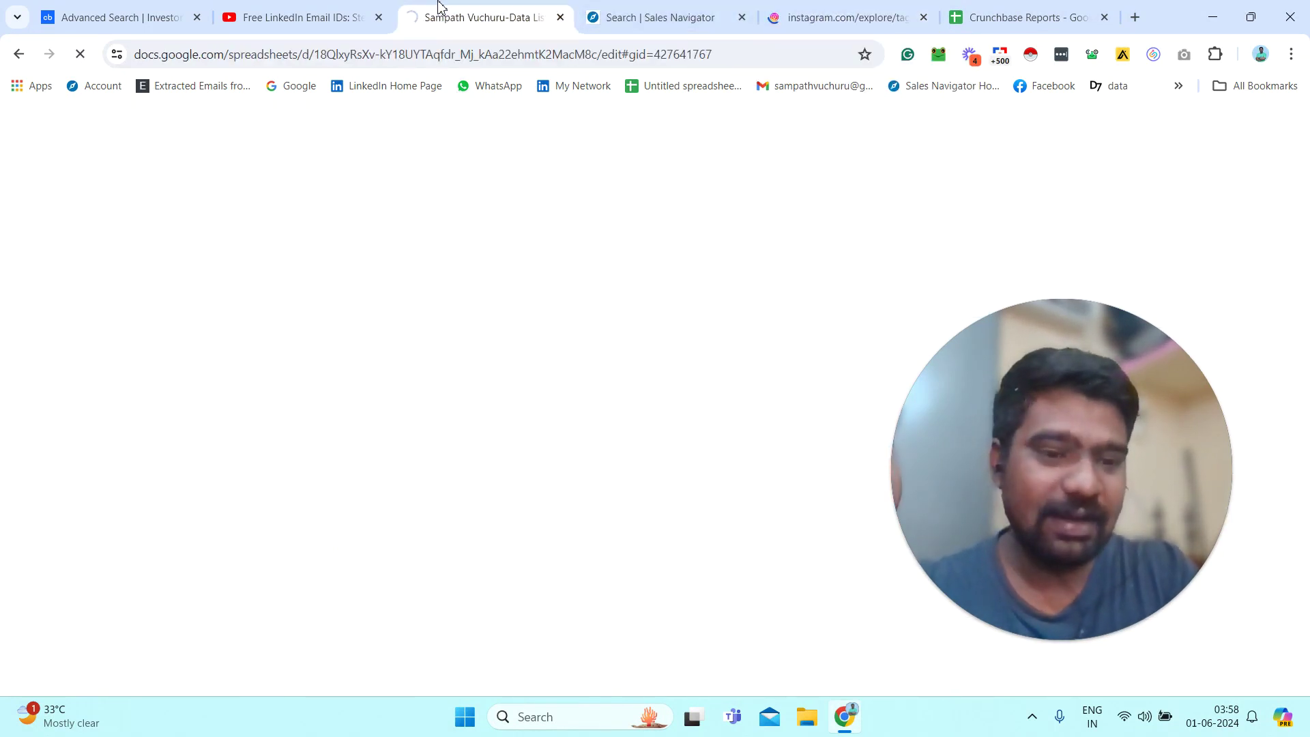
pyautogui.click(660, 7)
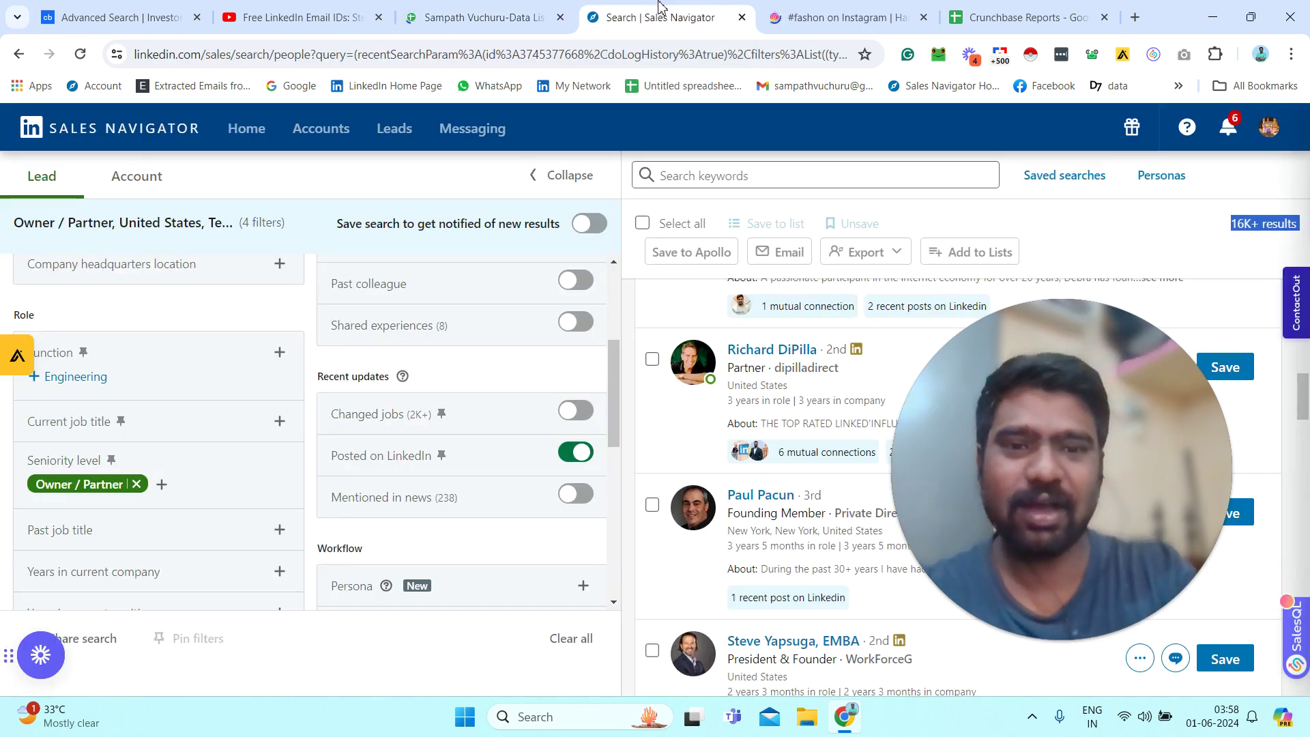
# Return to the YouTube video's description and point out the WhatsApp contact line.
pyautogui.click(354, 8)
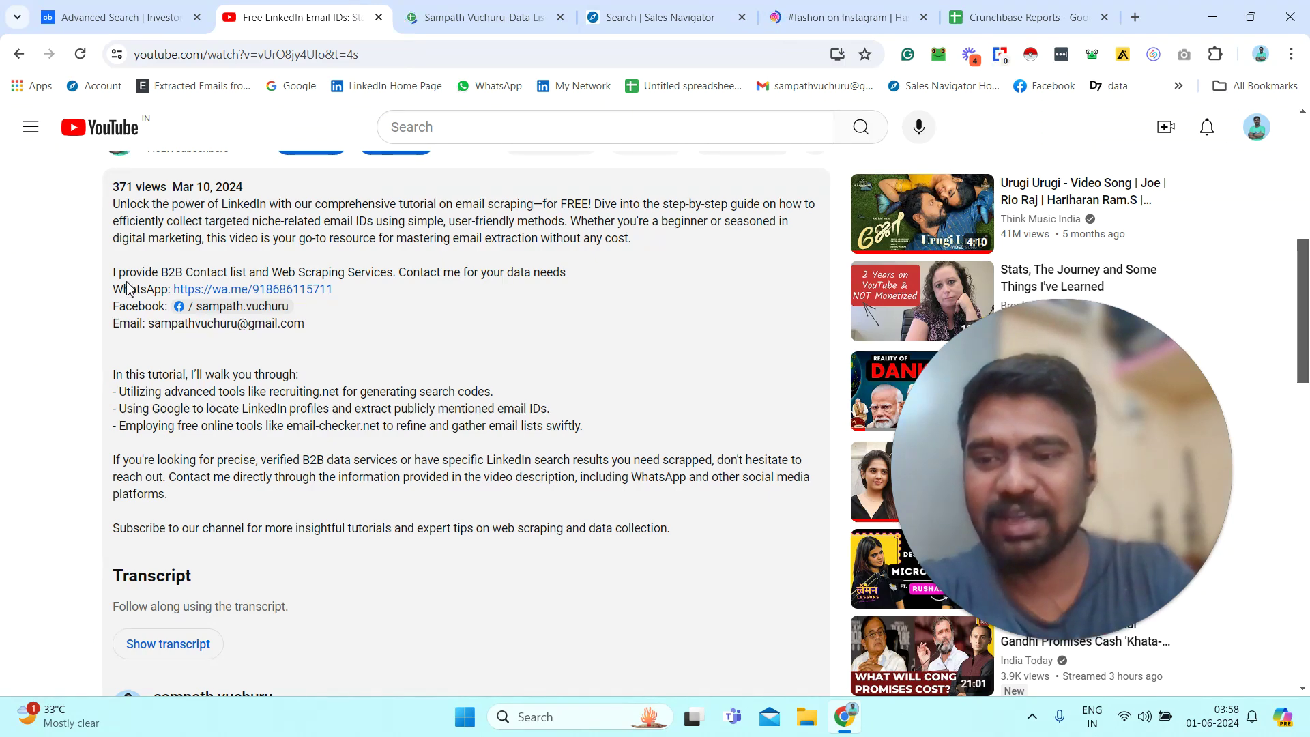
pyautogui.moveTo(113, 289); pyautogui.dragTo(363, 287)
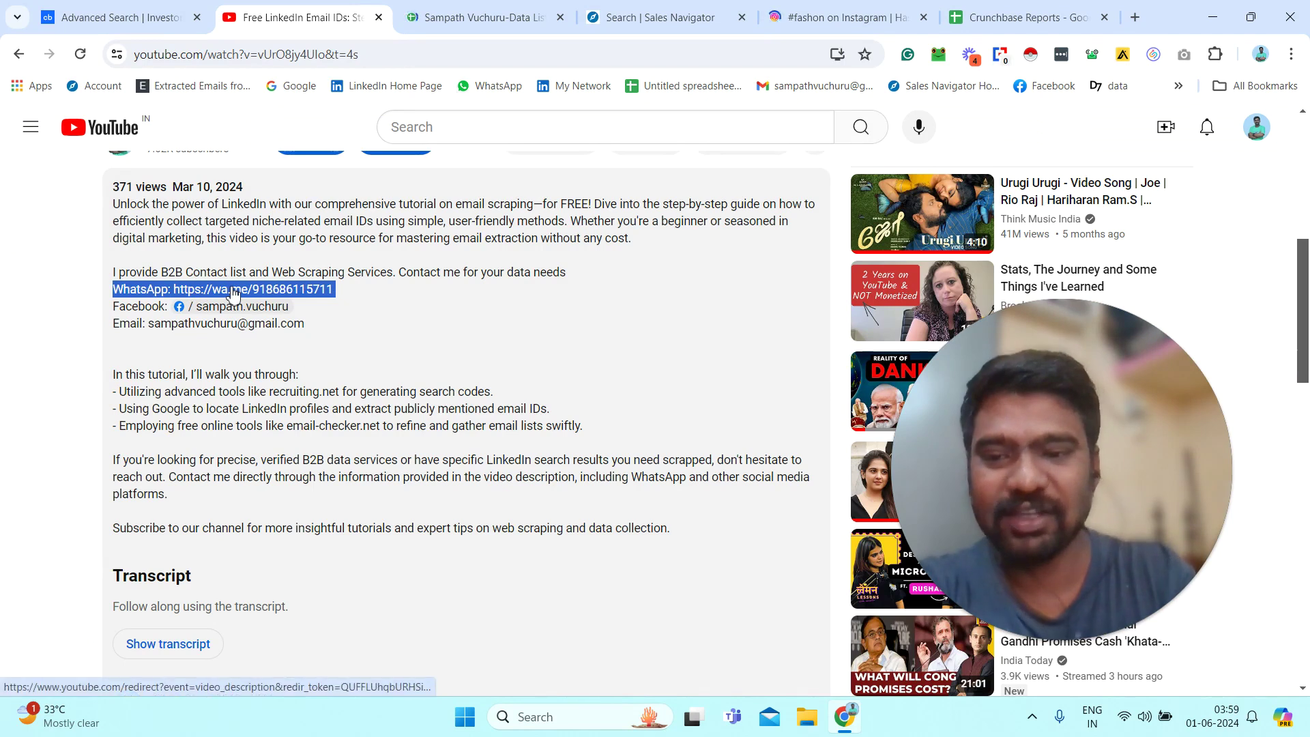
pyautogui.click(407, 293)
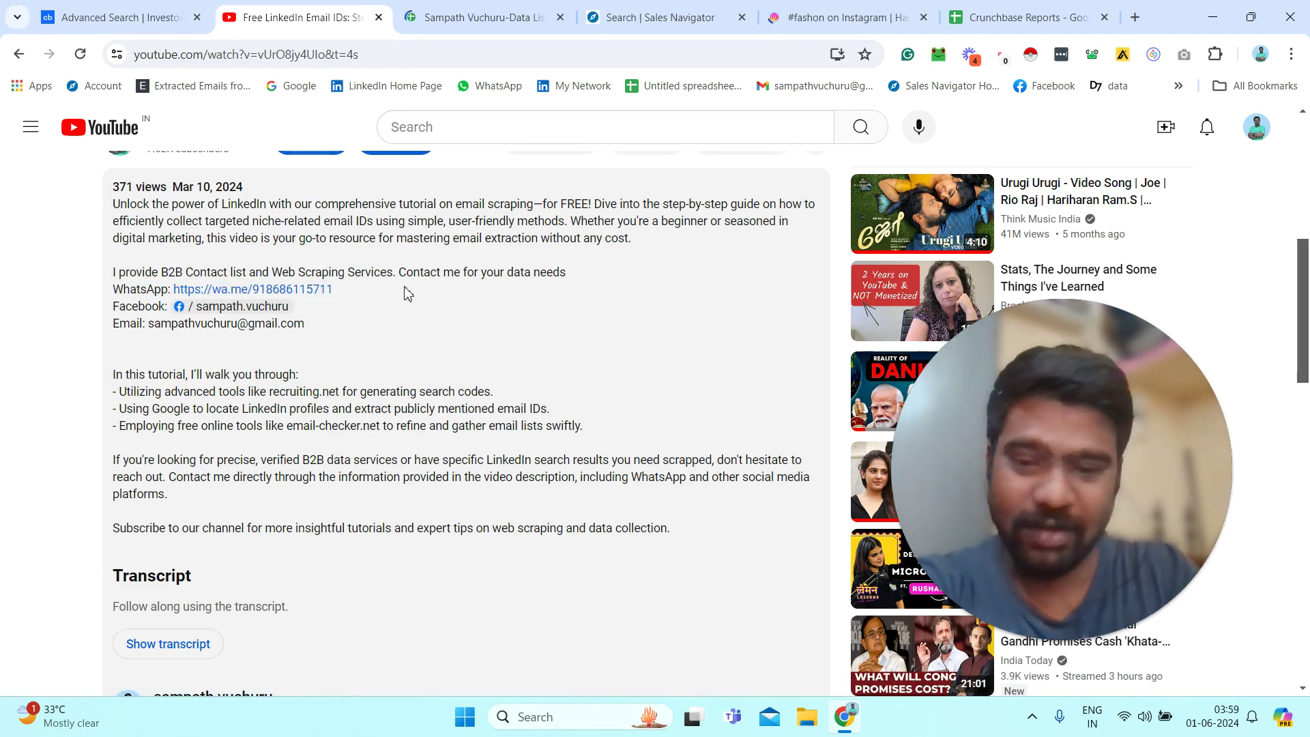